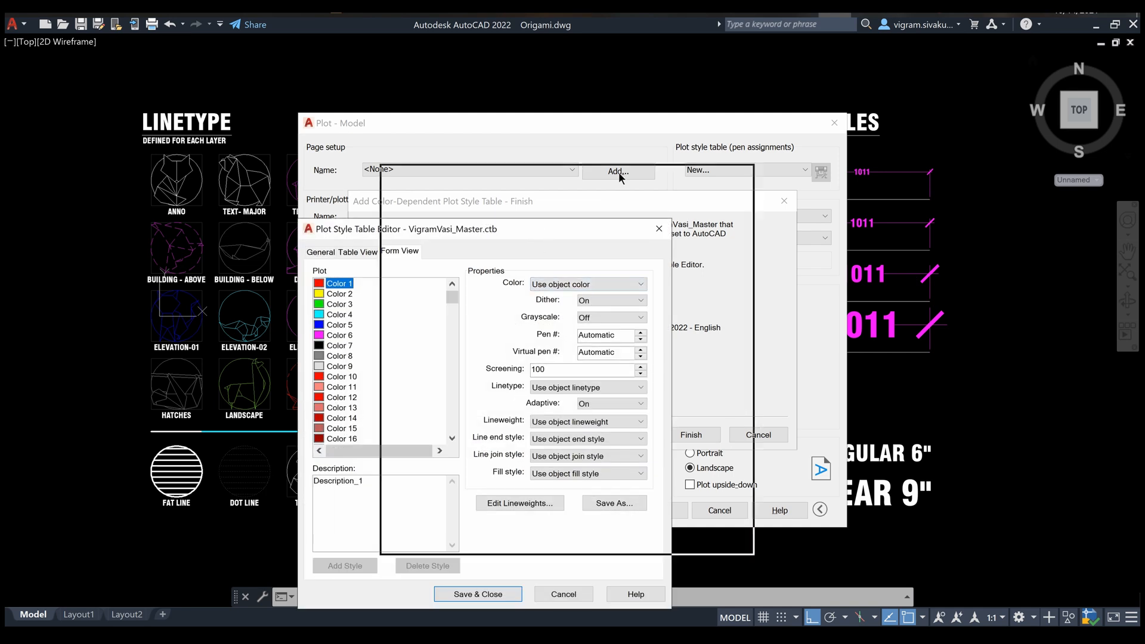
- Set plot styles Color 1 through Color 255 to plot in Black with Butt line ends and Miter line joins
{"action": "left_click", "coordinate": [432, 263]}
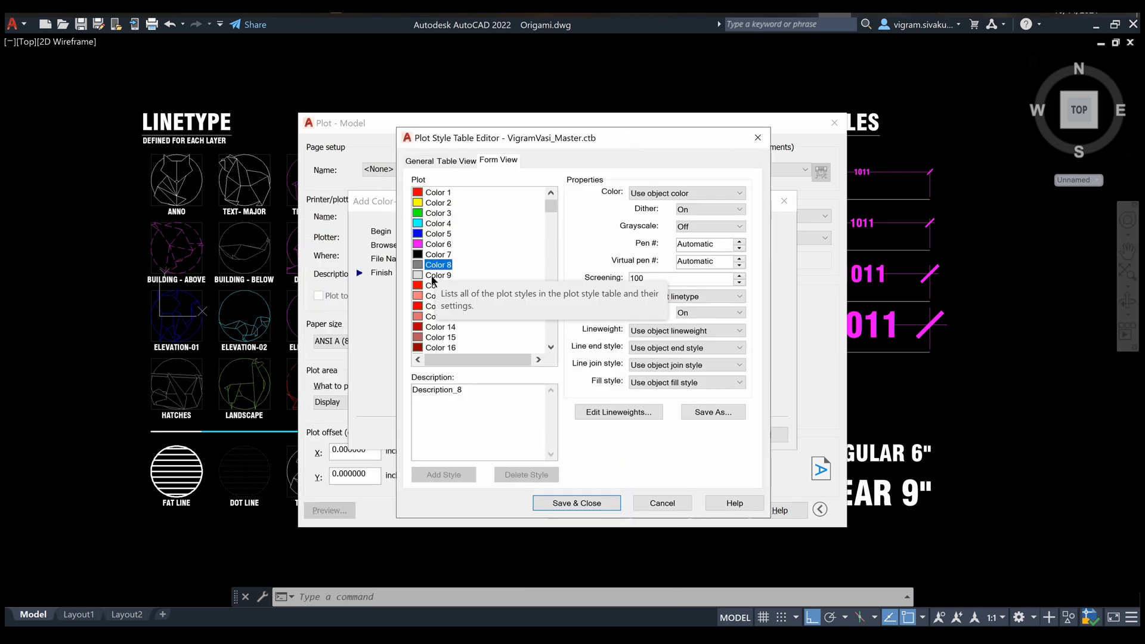
{"action": "left_click", "coordinate": [428, 255]}
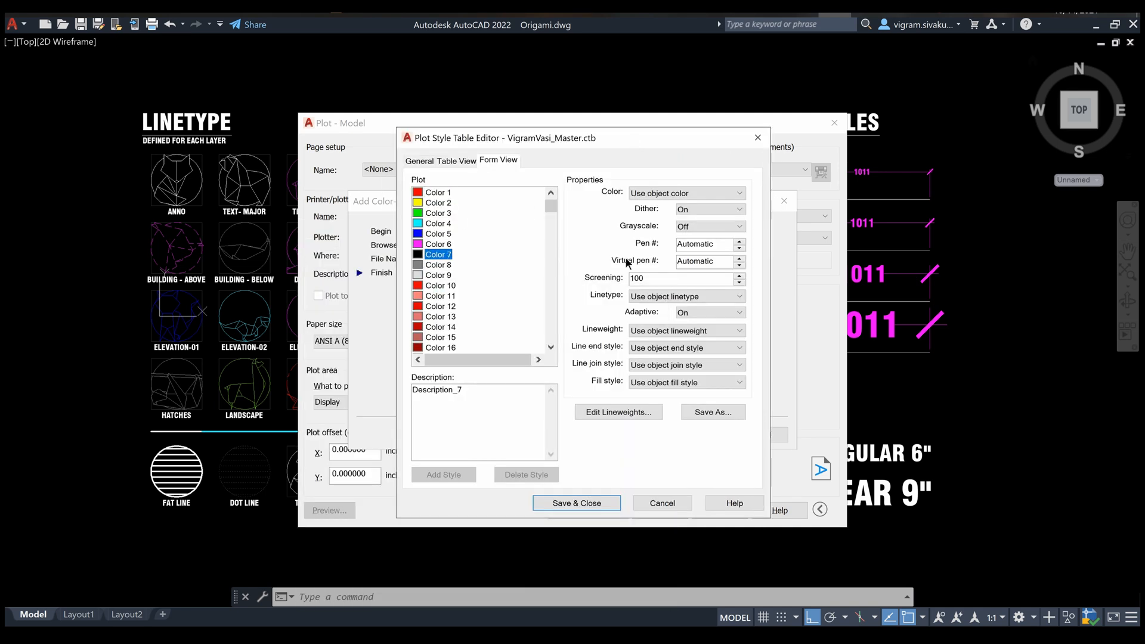
{"action": "left_click", "coordinate": [441, 192]}
{"action": "left_click_drag", "start_coordinate": [551, 207], "coordinate": [551, 334]}
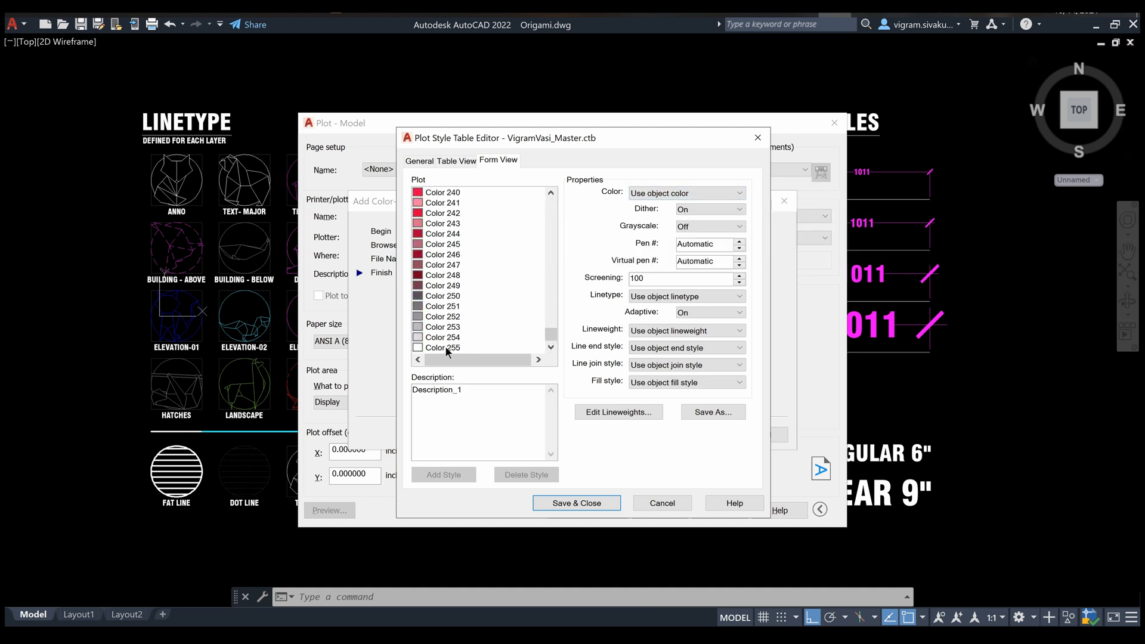
{"action": "left_click", "coordinate": [445, 347], "text": "shift"}
{"action": "left_click", "coordinate": [721, 194]}
{"action": "left_click", "coordinate": [686, 295]}
{"action": "left_click", "coordinate": [686, 347]}
{"action": "left_click", "coordinate": [685, 372]}
{"action": "left_click", "coordinate": [685, 365]}
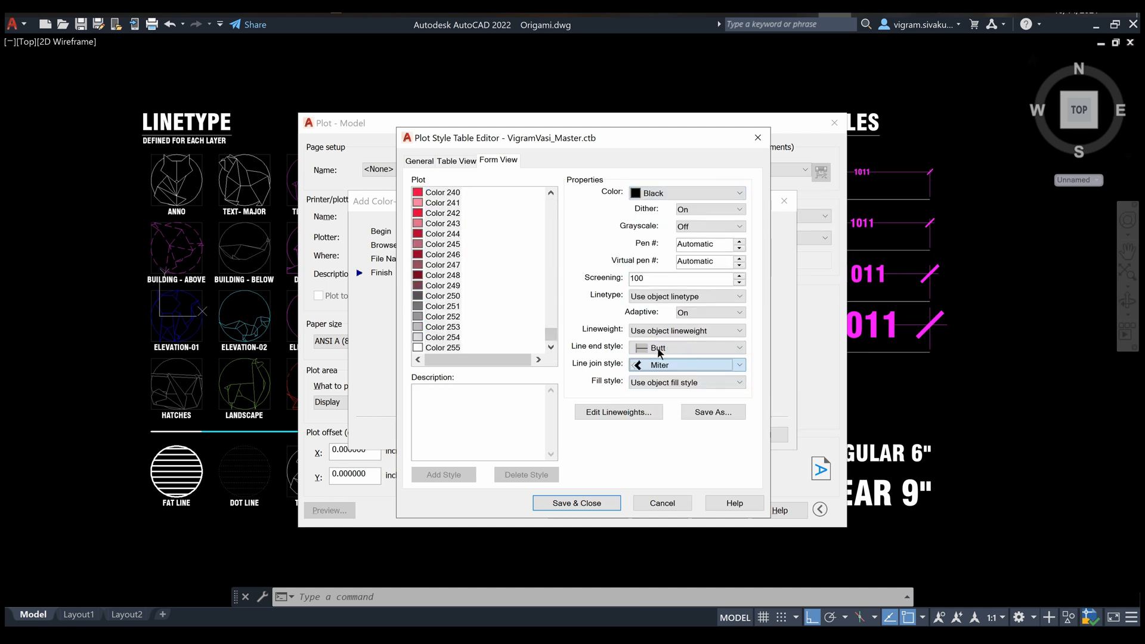
{"action": "left_click", "coordinate": [686, 377]}
{"action": "left_click", "coordinate": [658, 383]}
{"action": "left_click", "coordinate": [658, 326]}
{"action": "left_click", "coordinate": [657, 328]}
- Set the lineweight of plot style Color 2 to 0.5300 mm
{"action": "left_click", "coordinate": [532, 286]}
{"action": "left_click", "coordinate": [532, 285]}
{"action": "scroll", "coordinate": [485, 308], "scroll_direction": "up", "scroll_amount": 20}
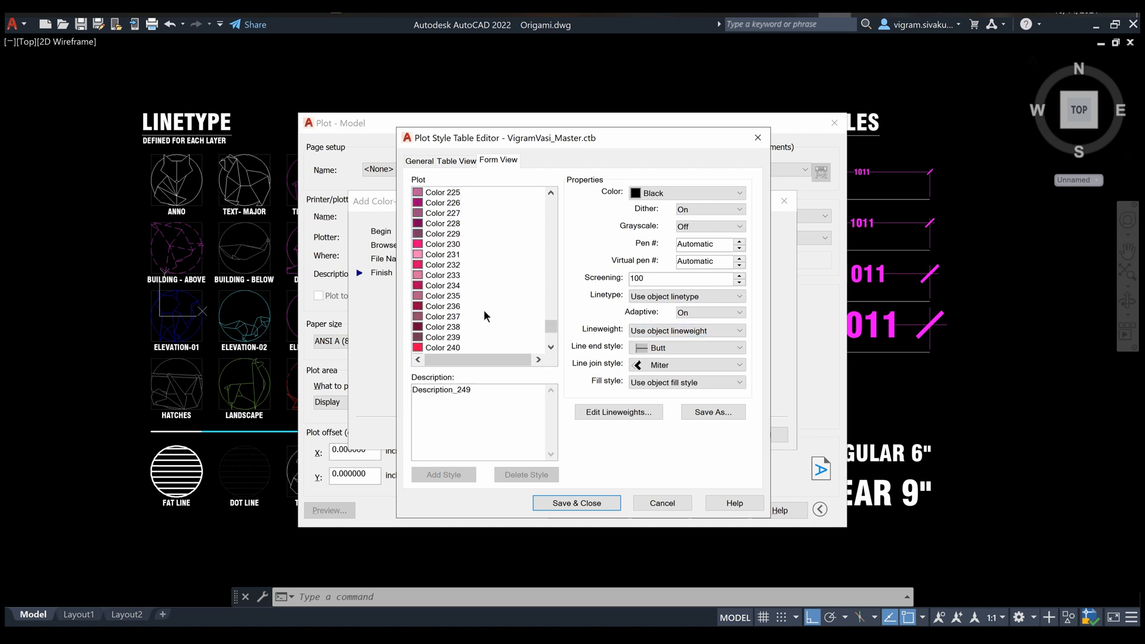
{"action": "scroll", "coordinate": [448, 236], "scroll_direction": "up", "scroll_amount": 20}
{"action": "left_click", "coordinate": [442, 203]}
{"action": "scroll", "coordinate": [471, 258], "scroll_direction": "down", "scroll_amount": 4}
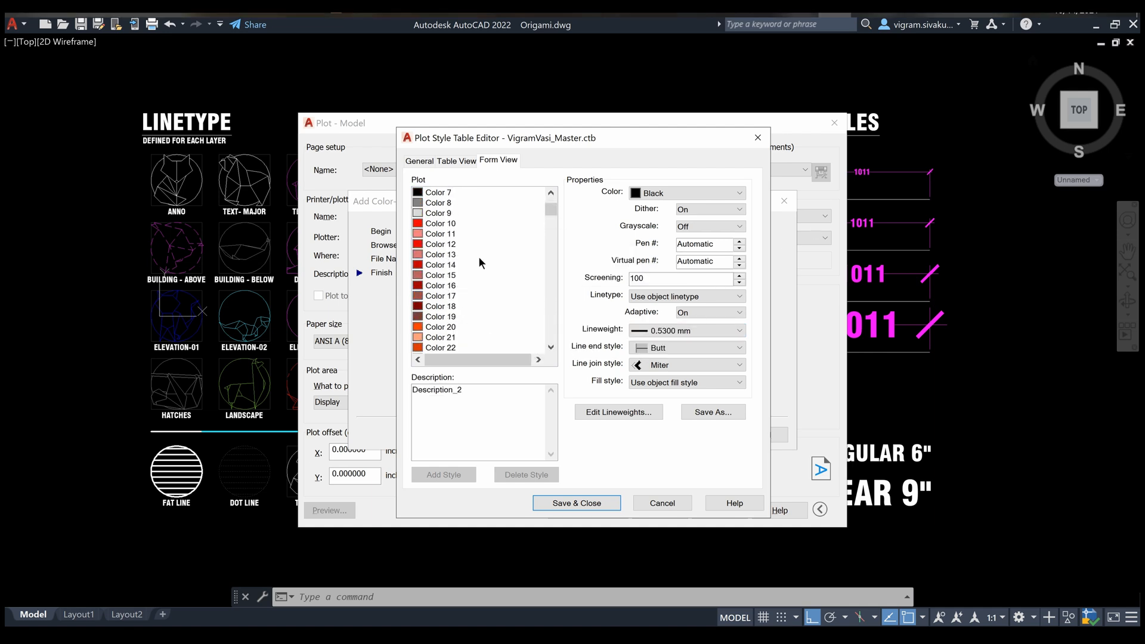
- Set the screening of Color 21 to 10 and the lineweight of Color 21 through Color 29 to 0.0500 mm
{"action": "left_click", "coordinate": [439, 266]}
{"action": "double_click", "coordinate": [641, 278]}
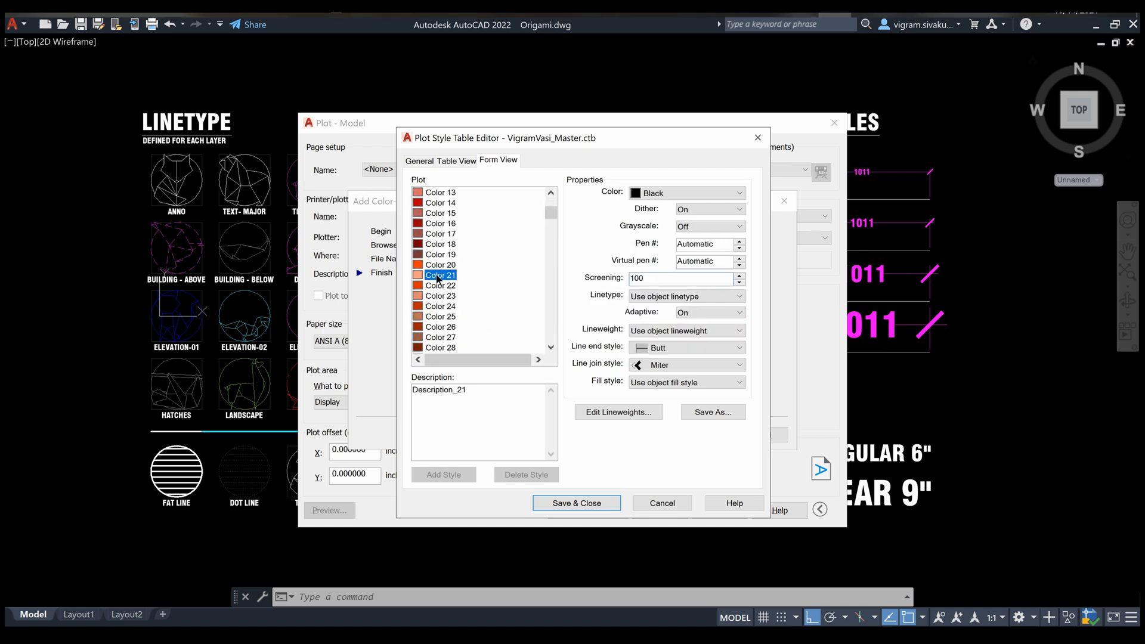
{"action": "type", "text": "10"}
{"action": "left_click", "coordinate": [443, 275]}
{"action": "scroll", "coordinate": [443, 275], "scroll_direction": "down", "scroll_amount": 1}
{"action": "left_click", "coordinate": [446, 327], "text": "shift"}
{"action": "left_click", "coordinate": [653, 331]}
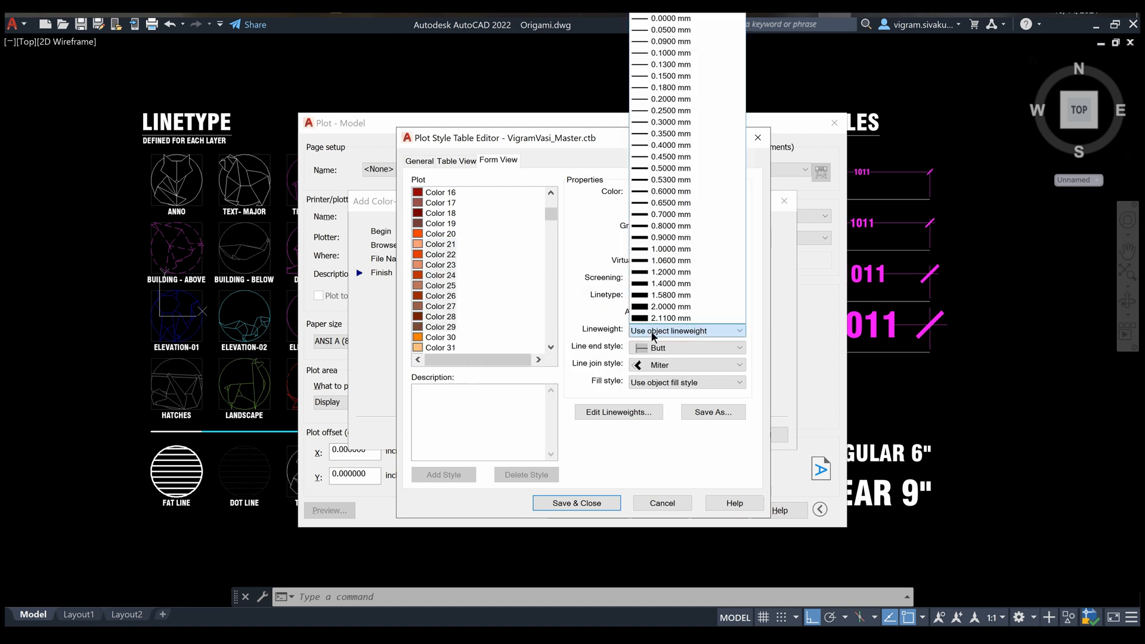
{"action": "left_click", "coordinate": [664, 34]}
- Set the screening of Color 21 through Color 24 in increments of 10, ending with 40 for Color 24
{"action": "left_click", "coordinate": [442, 245]}
{"action": "type", "text": "40"}
{"action": "left_click_drag", "start_coordinate": [646, 279], "coordinate": [572, 272]}
{"action": "left_click", "coordinate": [449, 264]}
{"action": "type", "text": "40"}
{"action": "left_click", "coordinate": [444, 276]}
{"action": "left_click_drag", "start_coordinate": [646, 279], "coordinate": [549, 274]}
{"action": "type", "text": "40"}
- Set the screening of Color 25 through Color 29 in increments of 10, with 80 for Color 28 and 90 for Color 29
{"action": "left_click", "coordinate": [445, 286]}
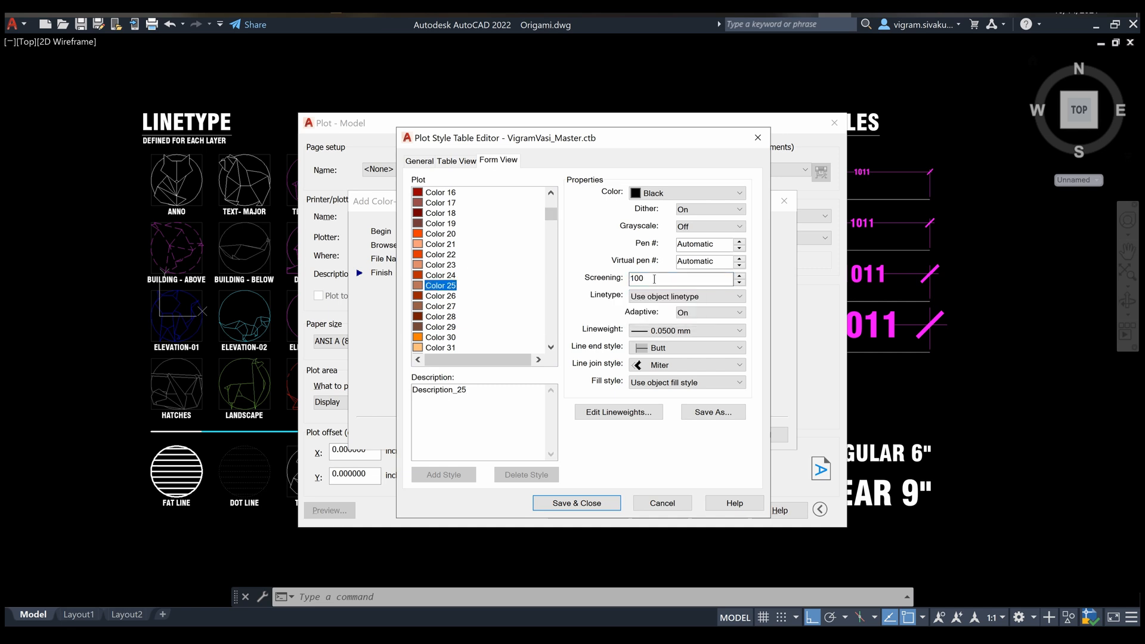
{"action": "type", "text": "40"}
{"action": "left_click_drag", "start_coordinate": [648, 278], "coordinate": [548, 274]}
{"action": "left_click", "coordinate": [446, 296]}
{"action": "type", "text": "40"}
{"action": "left_click", "coordinate": [431, 307]}
{"action": "type", "text": "40"}
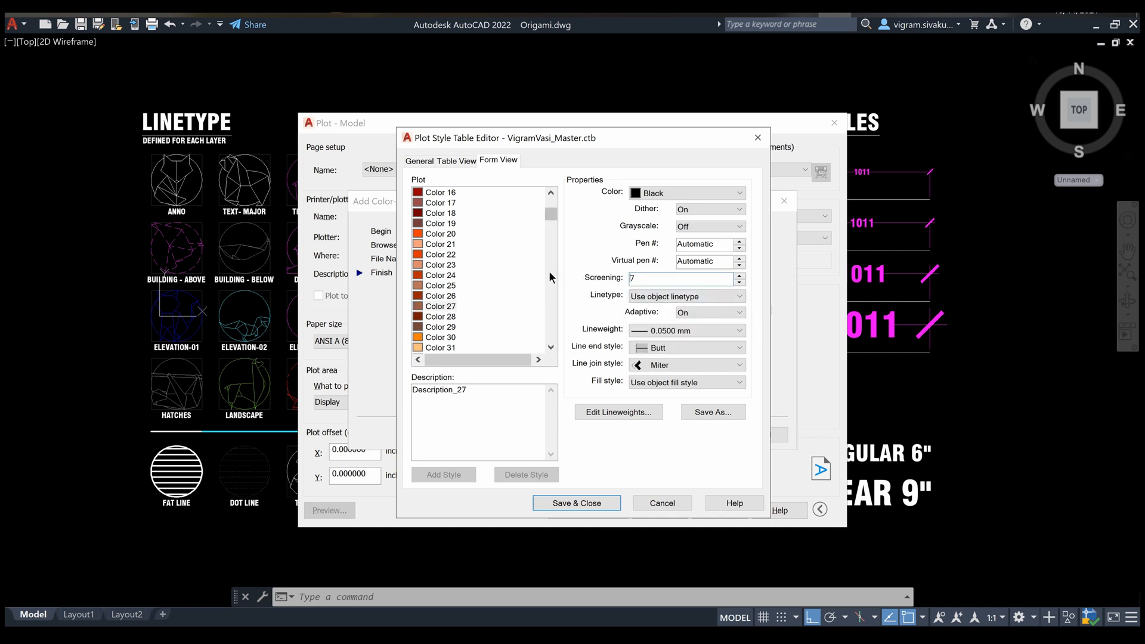
{"action": "left_click", "coordinate": [441, 316]}
{"action": "type", "text": "40"}
{"action": "left_click_drag", "start_coordinate": [648, 279], "coordinate": [604, 277]}
{"action": "left_click", "coordinate": [441, 327]}
{"action": "type", "text": "90"}
- Set the description of plot styles Color 21 through Color 29 to Colour Palette_01
{"action": "left_click", "coordinate": [442, 245]}
{"action": "left_click", "coordinate": [441, 327], "text": "shift"}
{"action": "left_click", "coordinate": [470, 400]}
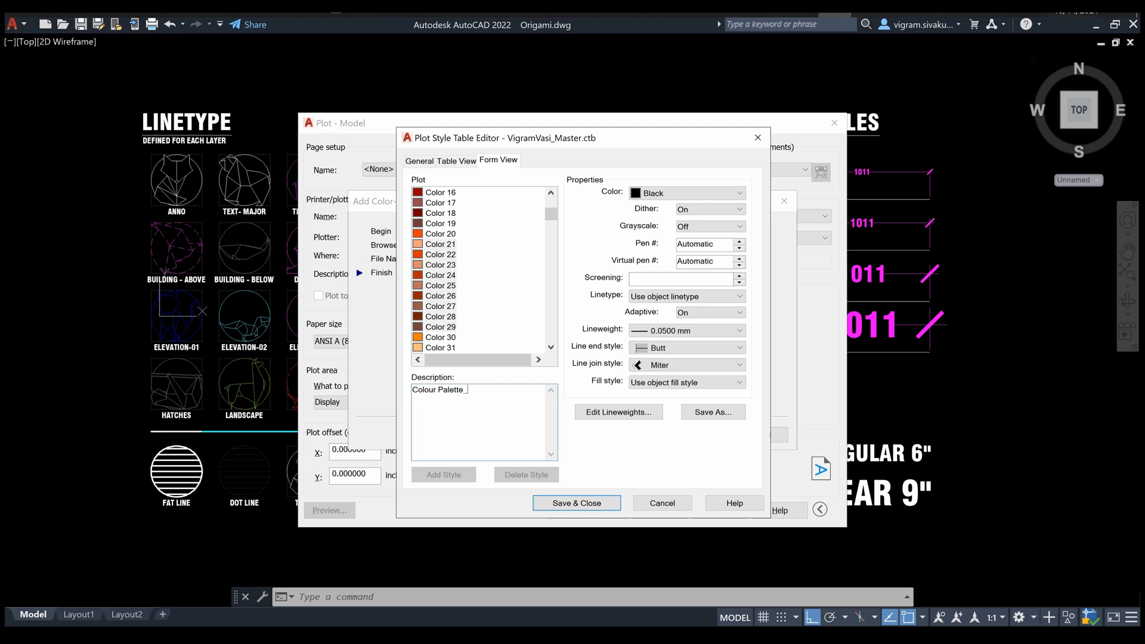
{"action": "left_click", "coordinate": [446, 278]}
{"action": "left_click", "coordinate": [447, 317]}
- Describe Color 101 through Color 109 as Colour Palette_02 and set their lineweight to 0.0500 mm
{"action": "scroll", "coordinate": [470, 286], "scroll_direction": "down", "scroll_amount": 4}
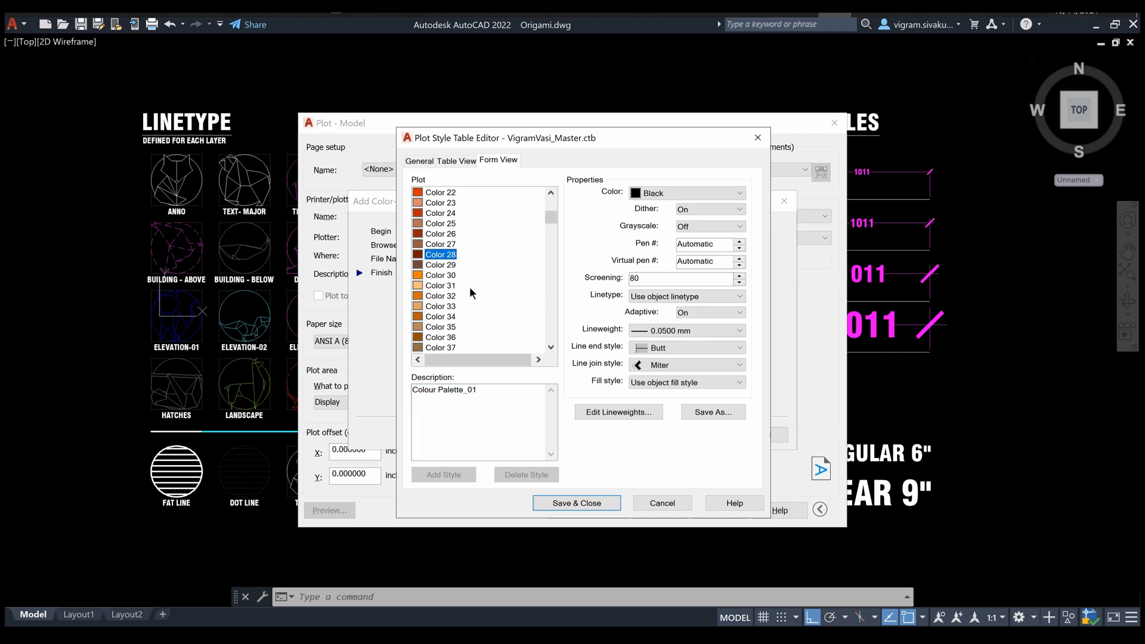
{"action": "scroll", "coordinate": [474, 275], "scroll_direction": "down", "scroll_amount": 20}
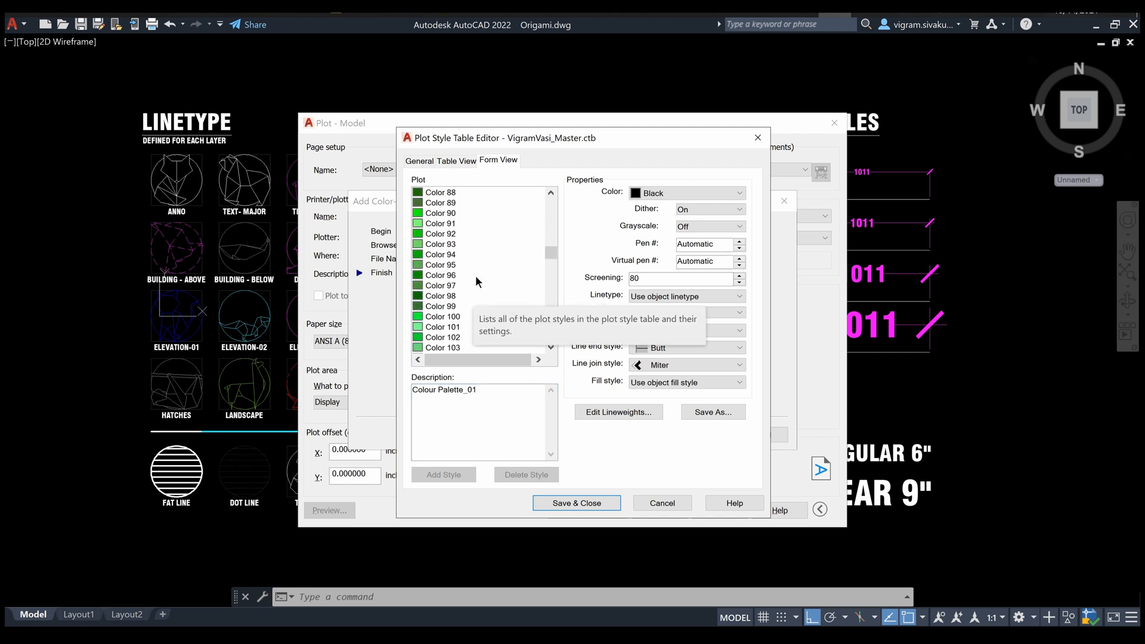
{"action": "left_click", "coordinate": [442, 233]}
{"action": "left_click", "coordinate": [442, 316], "text": "shift"}
{"action": "left_click", "coordinate": [462, 430]}
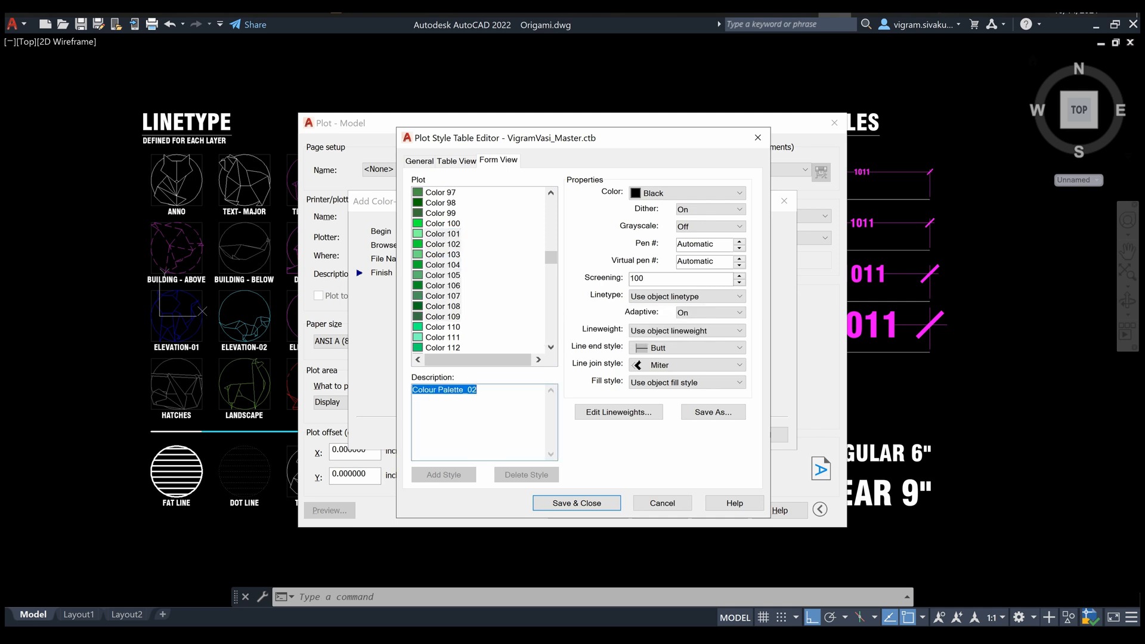
{"action": "left_click", "coordinate": [448, 235]}
{"action": "left_click", "coordinate": [444, 318], "text": "shift"}
{"action": "left_click", "coordinate": [668, 332]}
{"action": "left_click", "coordinate": [692, 28]}
- Set the screening of Color 101 through Color 109 in increments of 10, ending with 90 for Color 109
{"action": "left_click", "coordinate": [436, 234]}
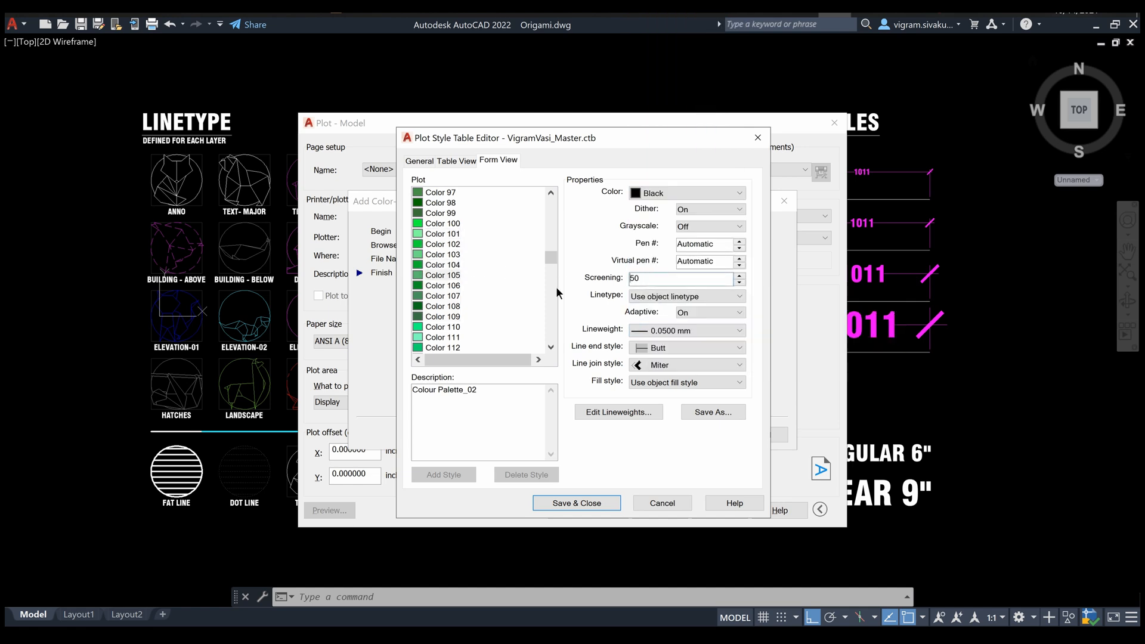
{"action": "left_click", "coordinate": [454, 286]}
{"action": "double_click", "coordinate": [653, 278]}
{"action": "left_click", "coordinate": [450, 300]}
{"action": "double_click", "coordinate": [667, 279]}
{"action": "type", "text": "7"}
{"action": "left_click", "coordinate": [454, 319]}
{"action": "double_click", "coordinate": [661, 279]}
{"action": "type", "text": "90"}
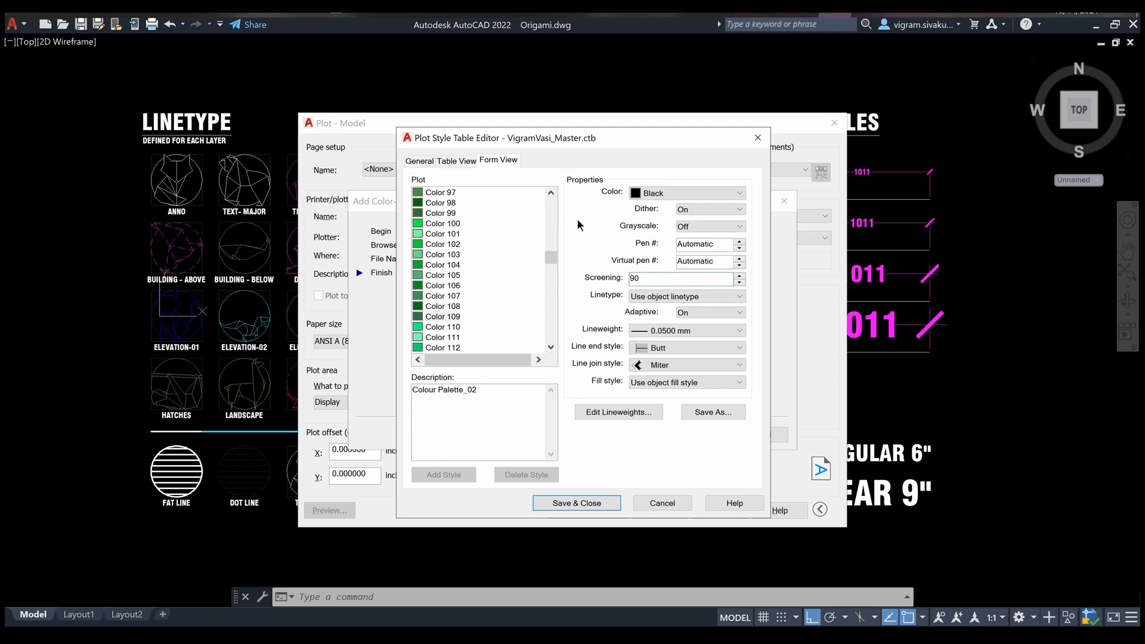
{"action": "scroll", "coordinate": [453, 247], "scroll_direction": "down", "scroll_amount": 6}
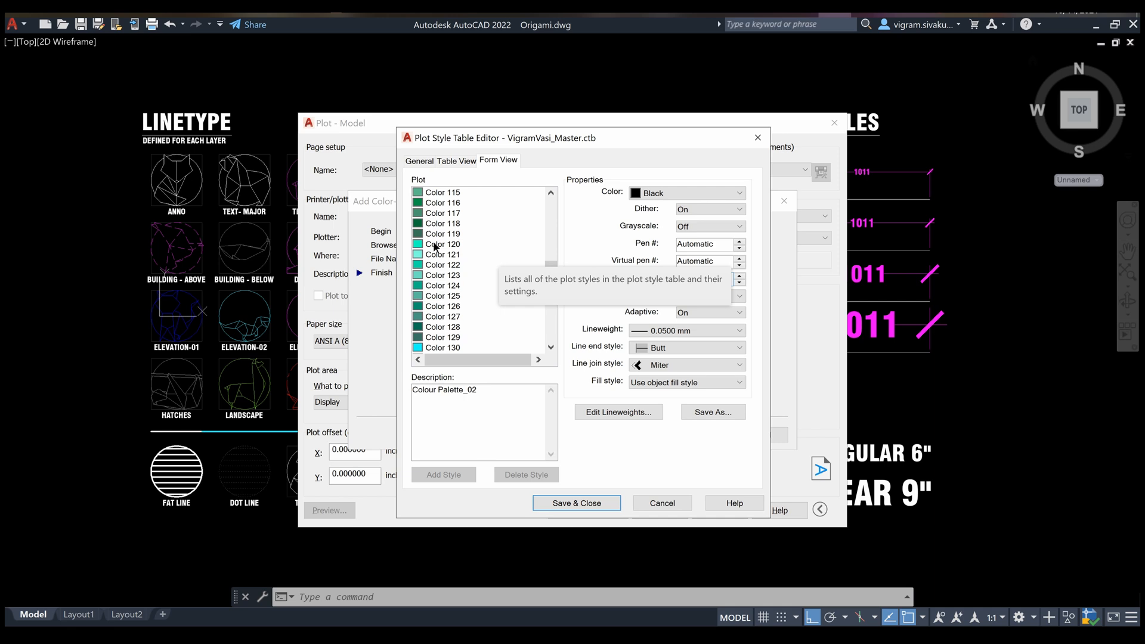
{"action": "left_click", "coordinate": [442, 253]}
{"action": "scroll", "coordinate": [469, 261], "scroll_direction": "up", "scroll_amount": 12}
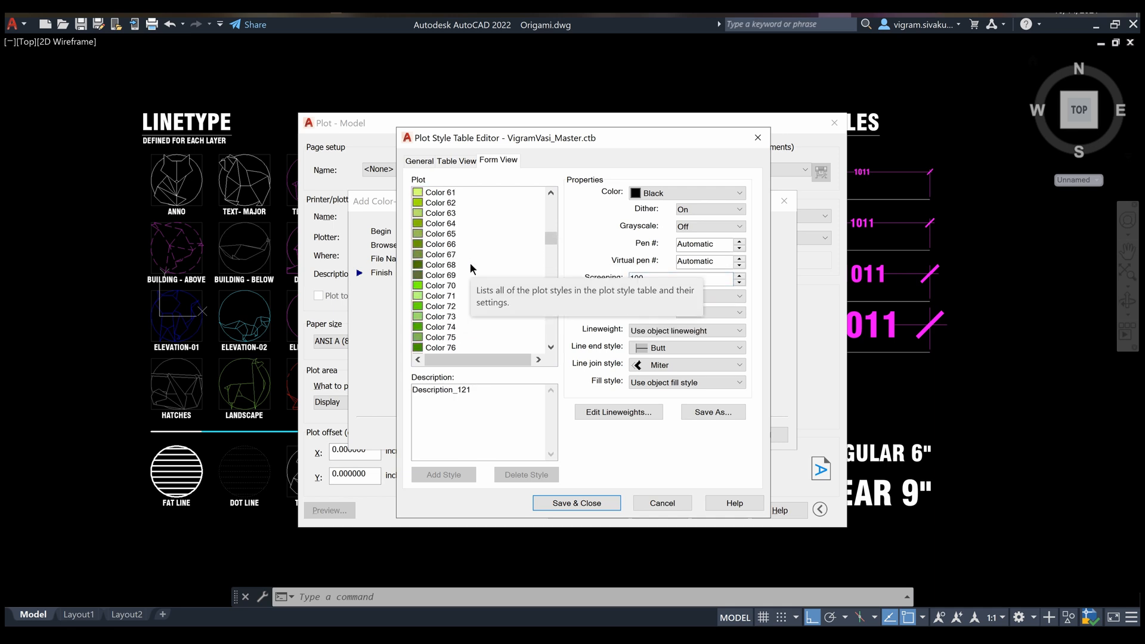
{"action": "scroll", "coordinate": [471, 265], "scroll_direction": "up", "scroll_amount": 9}
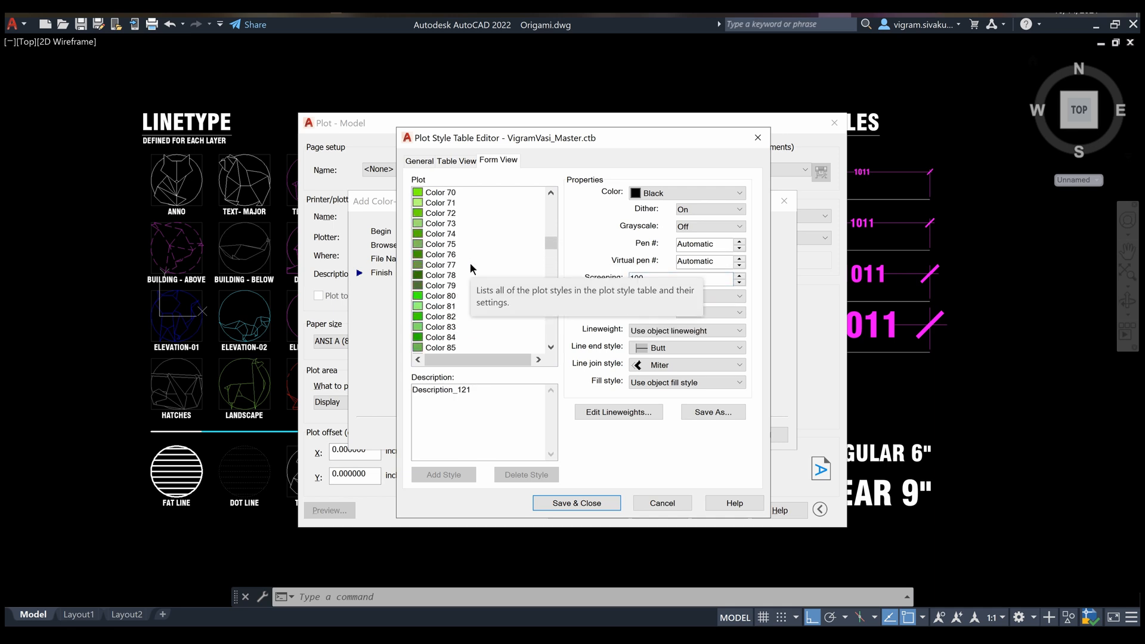
- Set the description of plot styles Color 250 through Color 254 to Color Palette_05
{"action": "scroll", "coordinate": [471, 264], "scroll_direction": "down", "scroll_amount": 20}
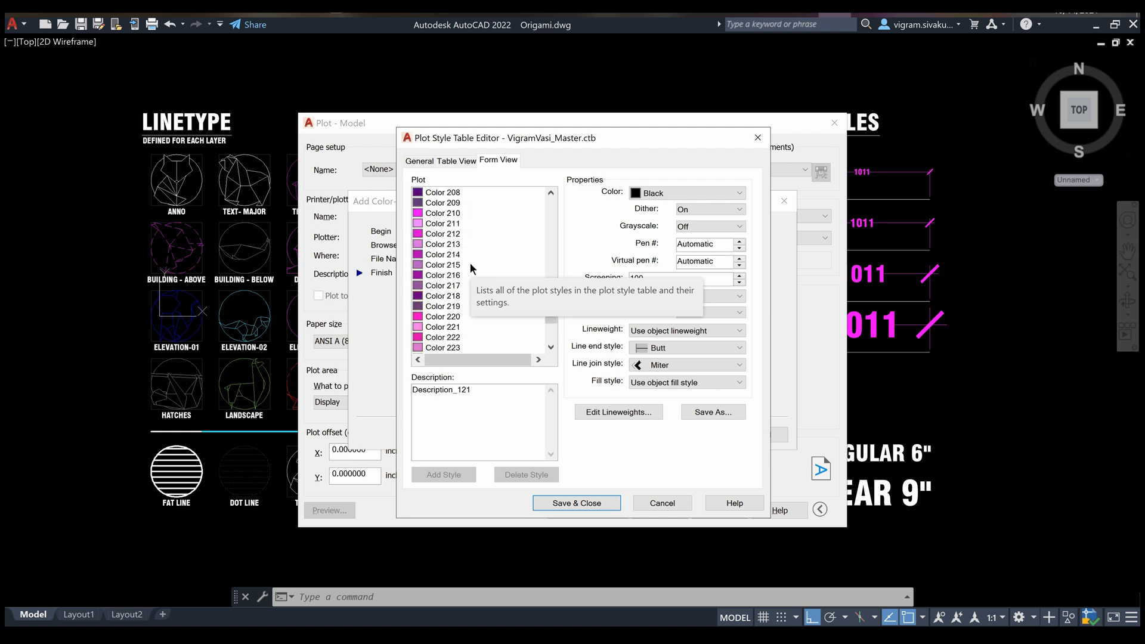
{"action": "left_click", "coordinate": [436, 297]}
{"action": "left_click", "coordinate": [445, 337]}
{"action": "left_click", "coordinate": [445, 316]}
{"action": "left_click", "coordinate": [441, 297]}
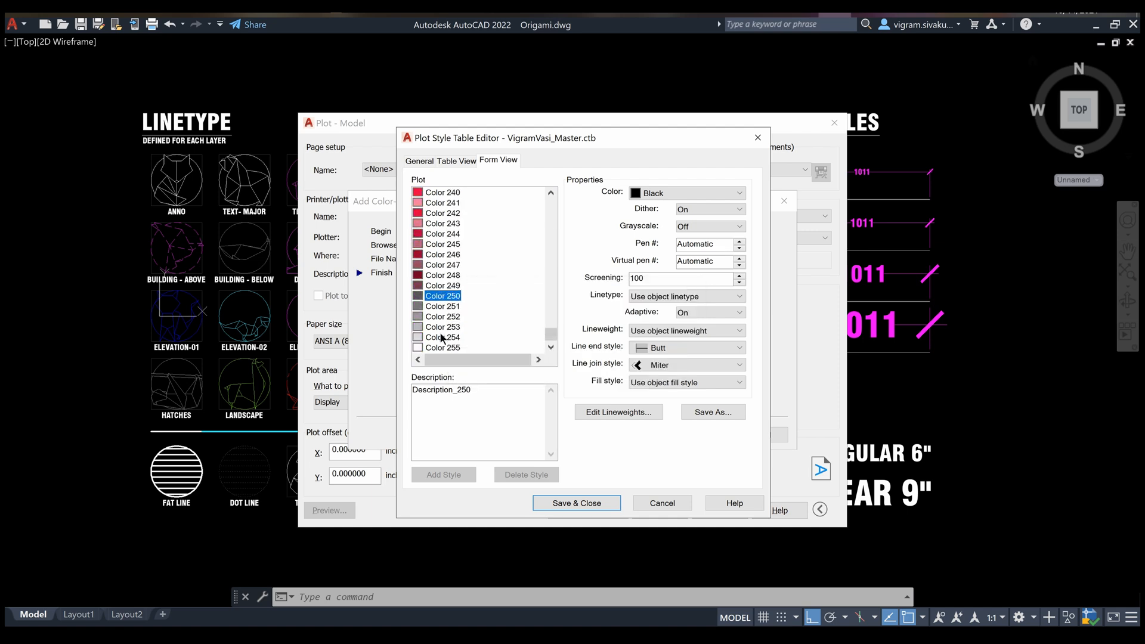
{"action": "left_click", "coordinate": [440, 337]}
{"action": "left_click", "coordinate": [449, 296], "text": "shift"}
{"action": "left_click", "coordinate": [455, 395]}
{"action": "type", "text": "Color Palette_05"}
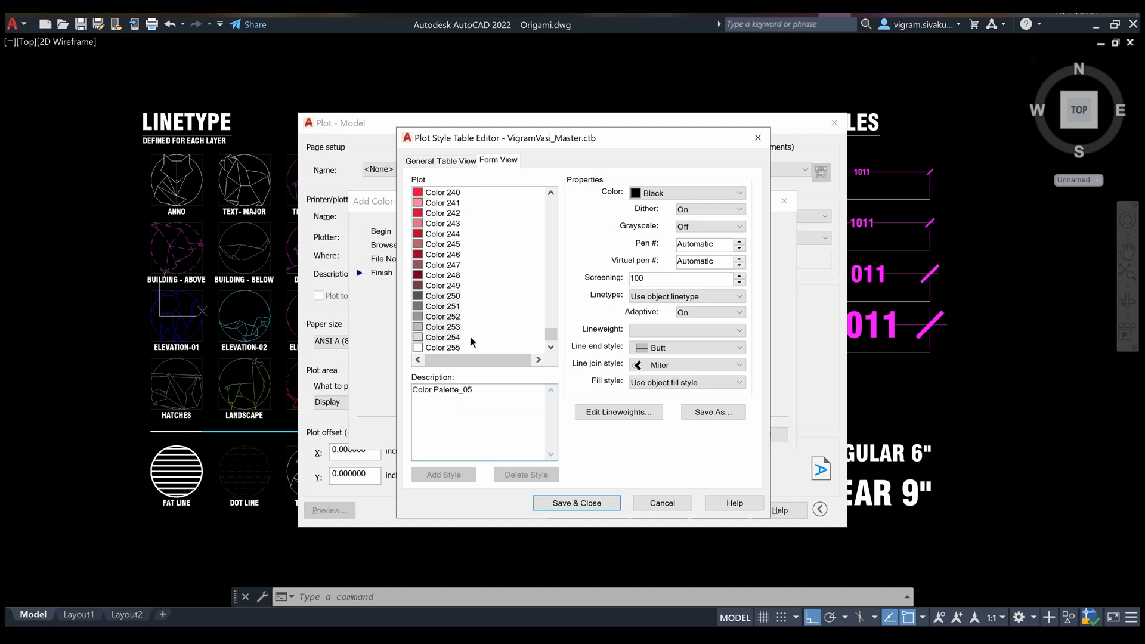
- Set the screening from Color 254 down to Color 250 in increments of 10, starting at 10 and ending at 50
{"action": "left_click", "coordinate": [442, 297]}
{"action": "left_click", "coordinate": [440, 336]}
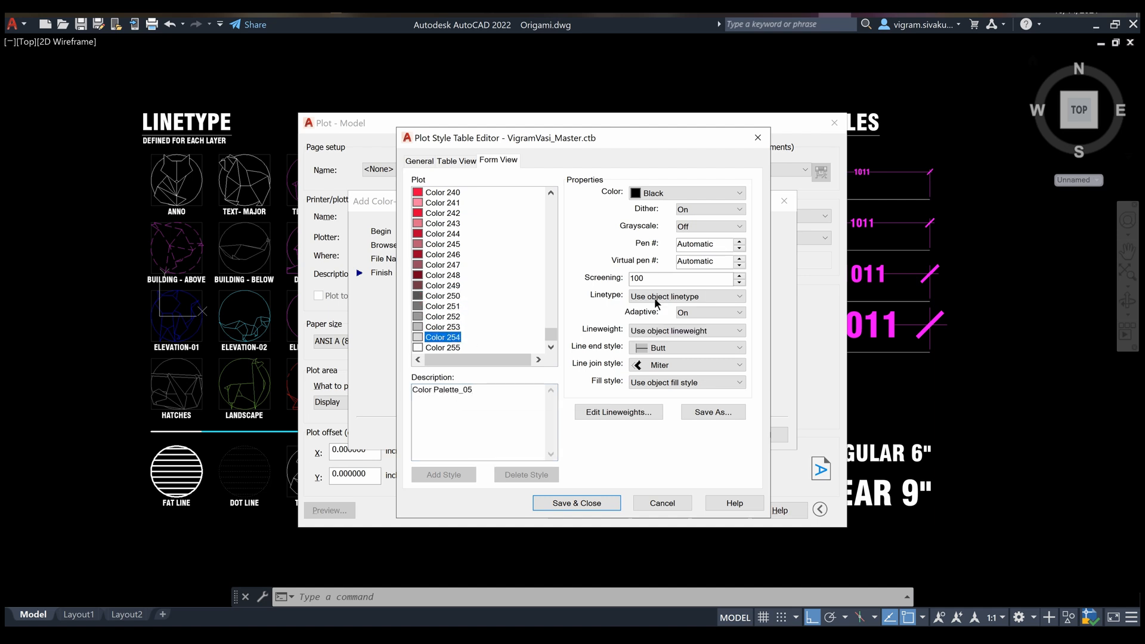
{"action": "type", "text": "10"}
{"action": "left_click", "coordinate": [453, 327]}
{"action": "left_click_drag", "start_coordinate": [650, 278], "coordinate": [607, 277]}
{"action": "type", "text": "20"}
{"action": "left_click", "coordinate": [450, 316]}
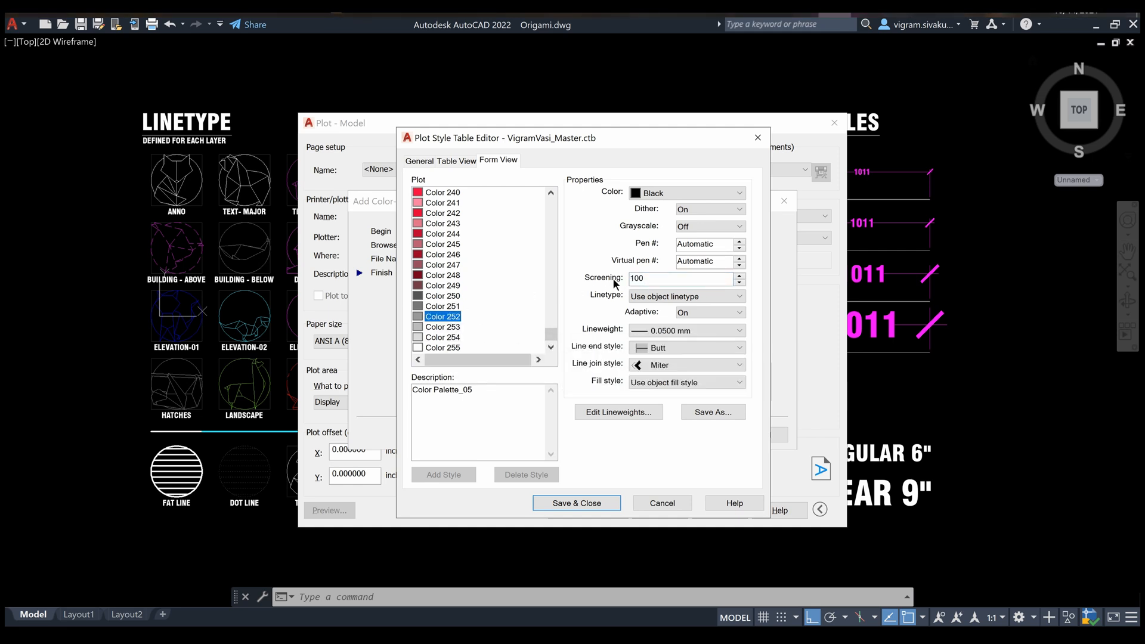
{"action": "key", "text": "Up"}
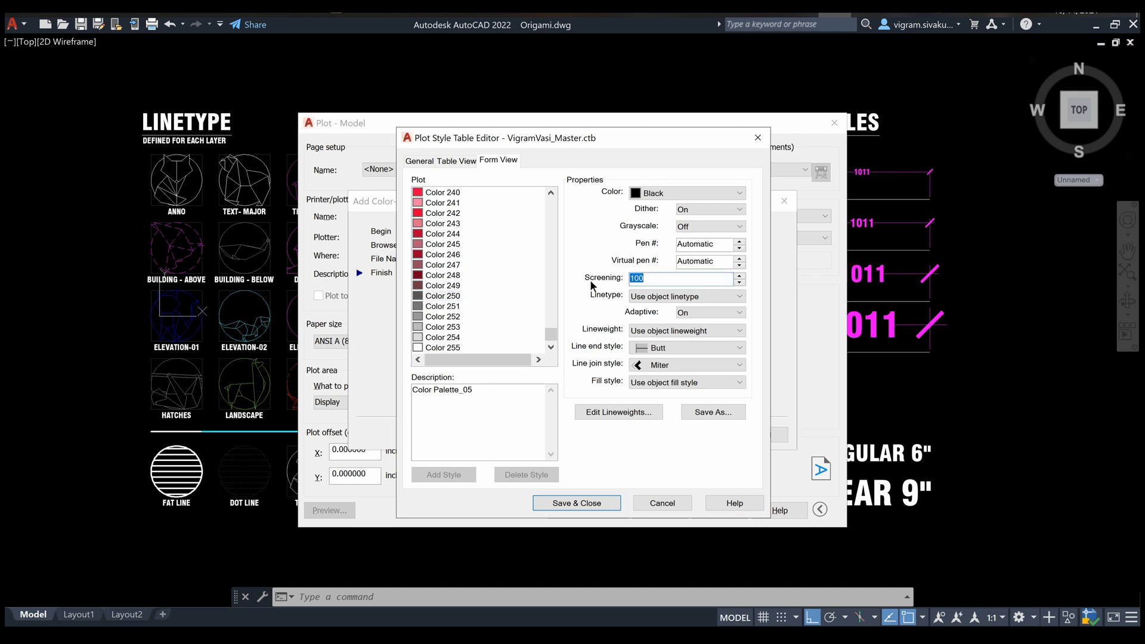
{"action": "type", "text": "50"}
- Set the lineweight of plot styles Color 250 through Color 254 to 0.0500 mm
{"action": "left_click_drag", "start_coordinate": [445, 297], "coordinate": [459, 337]}
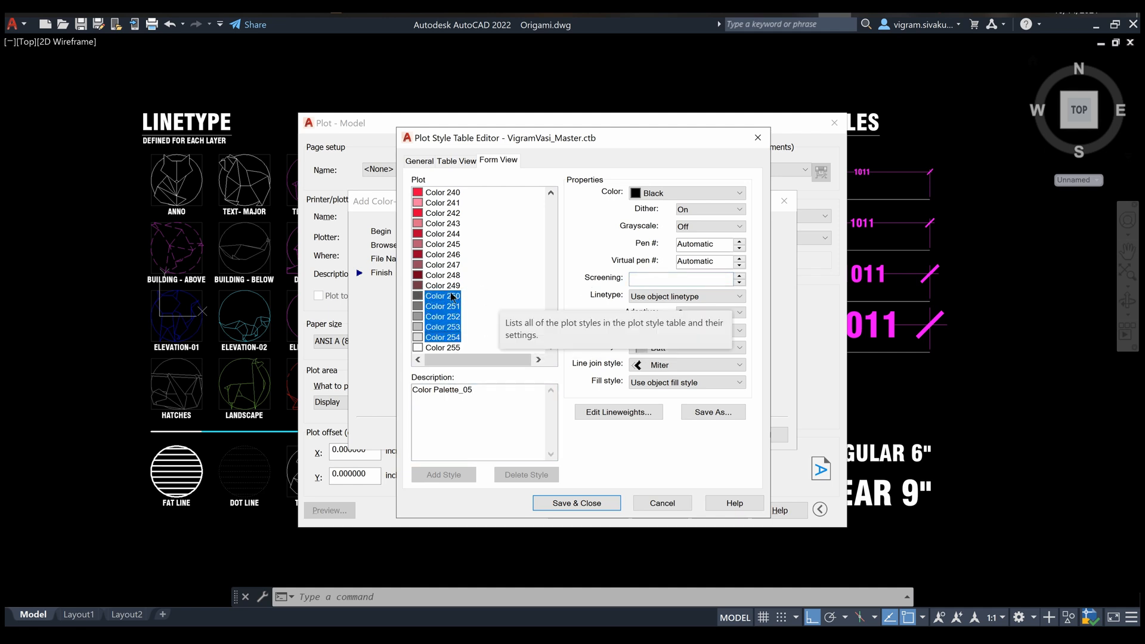
{"action": "left_click", "coordinate": [653, 330]}
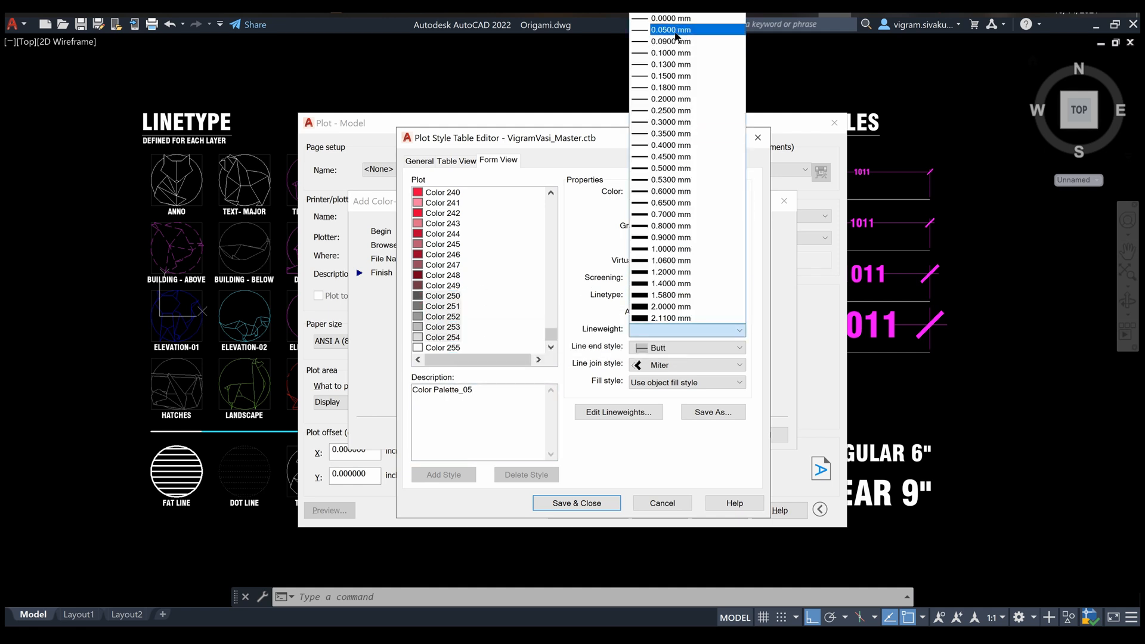
{"action": "left_click", "coordinate": [671, 30]}
- Describe Color 231 through Color 239 as Colour Palette_04 and set their lineweight to 0.0500 mm
{"action": "scroll", "coordinate": [507, 319], "scroll_direction": "up", "scroll_amount": 5}
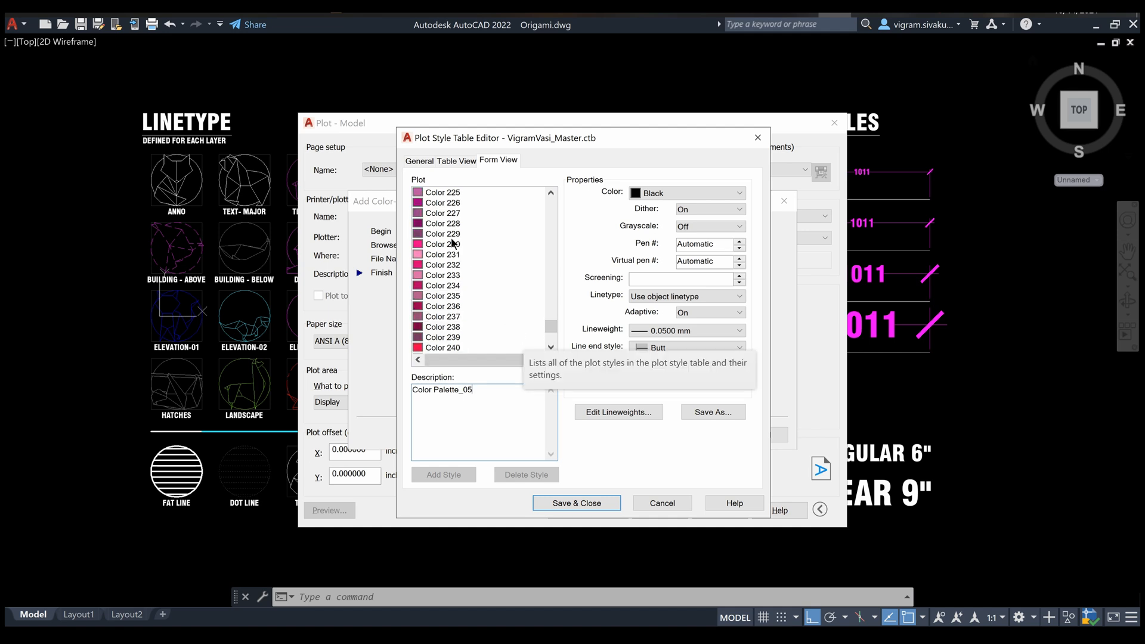
{"action": "left_click", "coordinate": [452, 254]}
{"action": "left_click", "coordinate": [445, 337], "text": "shift"}
{"action": "left_click", "coordinate": [473, 413]}
{"action": "type", "text": "Color"}
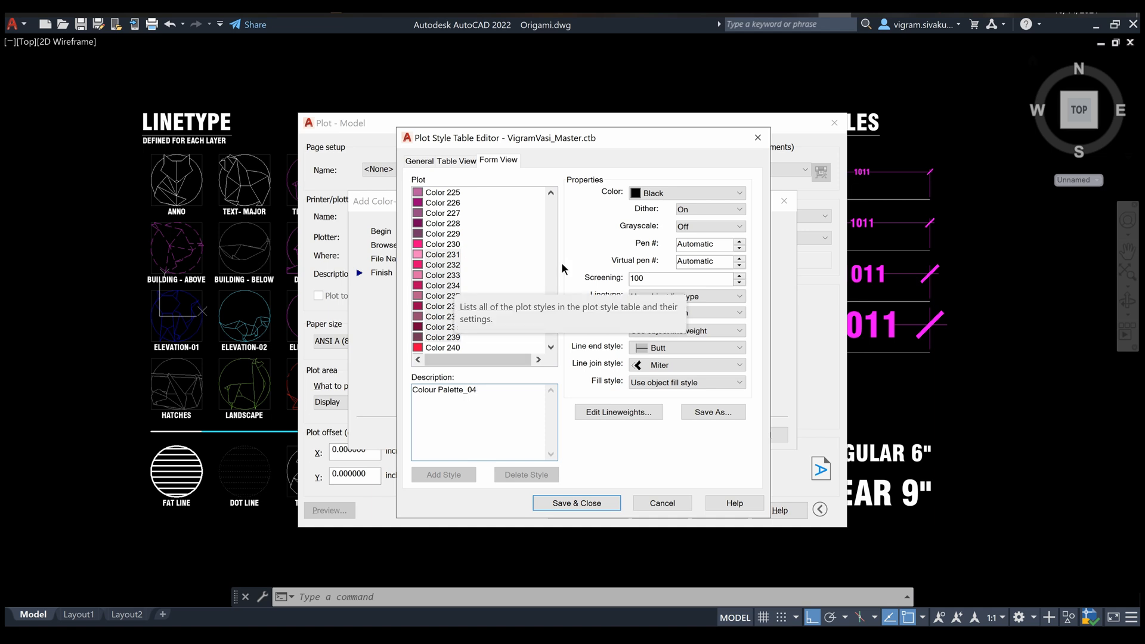
{"action": "left_click", "coordinate": [686, 330]}
{"action": "left_click", "coordinate": [671, 29]}
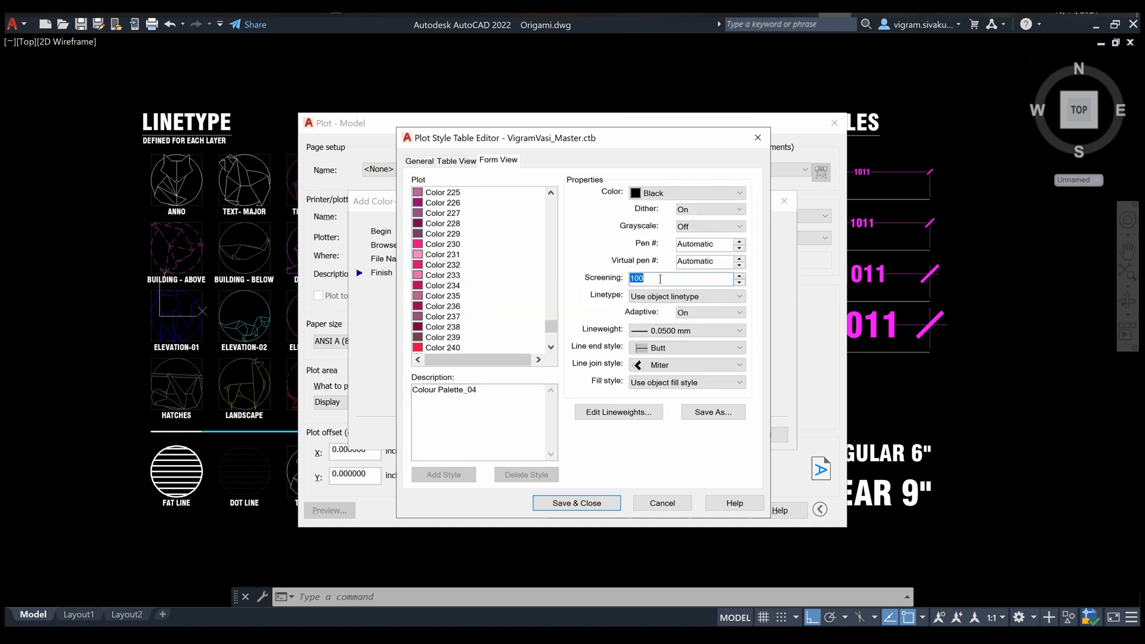
- Set the screening of Color 231 through Color 239 in increments of 10, from 10 for Color 231 to 90 for Color 239
{"action": "type", "text": "50"}
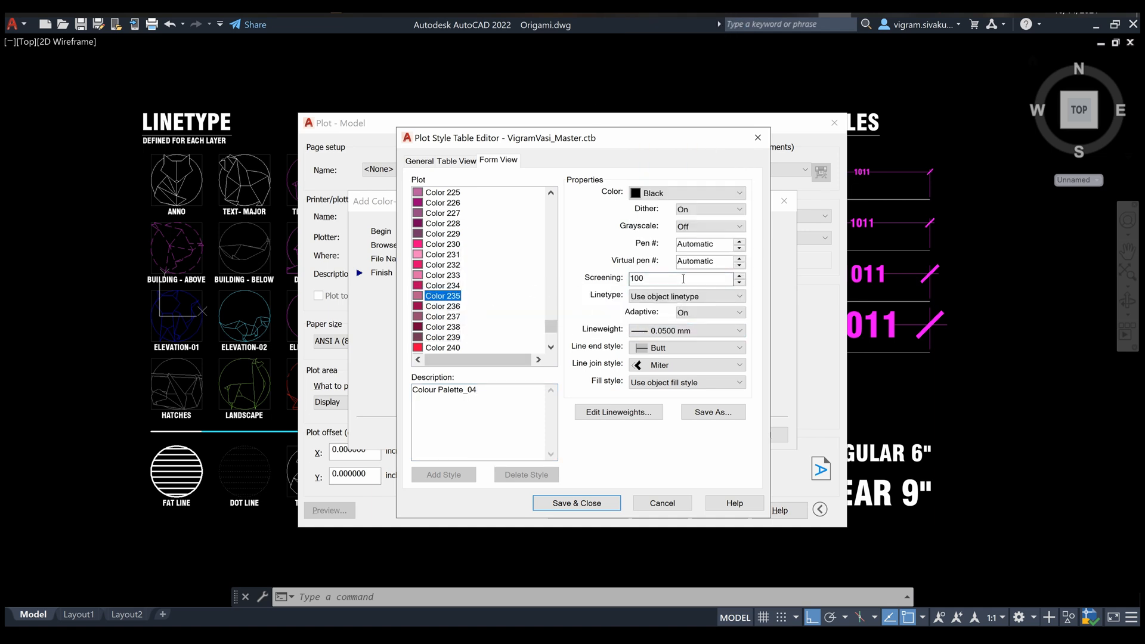
{"action": "left_click", "coordinate": [448, 327]}
{"action": "double_click", "coordinate": [664, 278]}
{"action": "type", "text": "80"}
{"action": "left_click", "coordinate": [447, 337]}
{"action": "double_click", "coordinate": [647, 279]}
{"action": "type", "text": "90"}
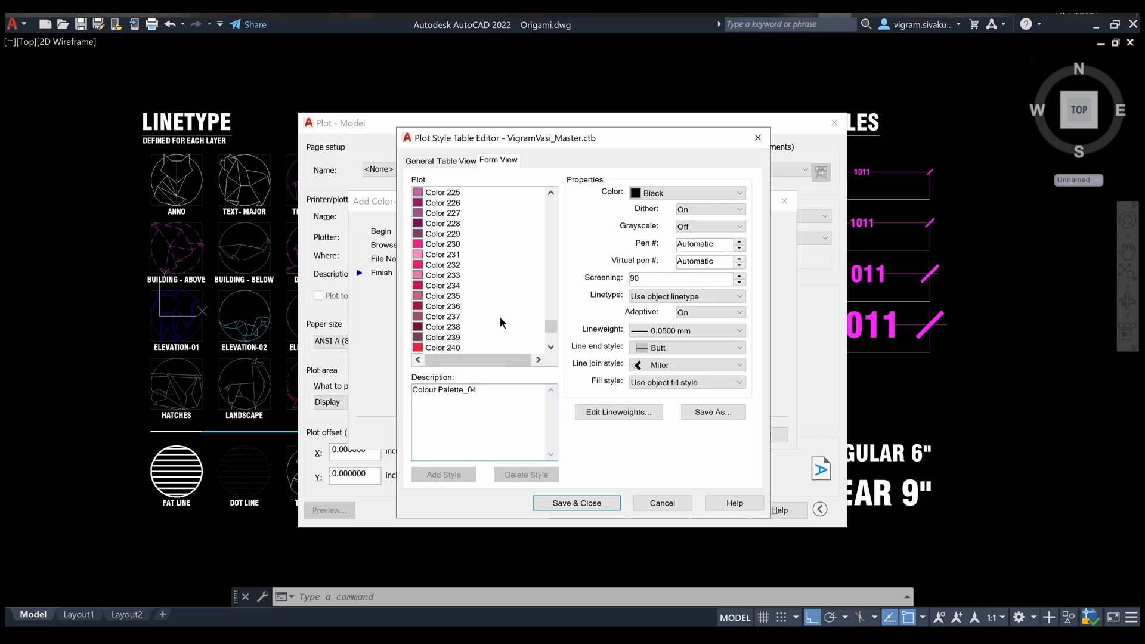
{"action": "scroll", "coordinate": [491, 302], "scroll_direction": "up", "scroll_amount": 17}
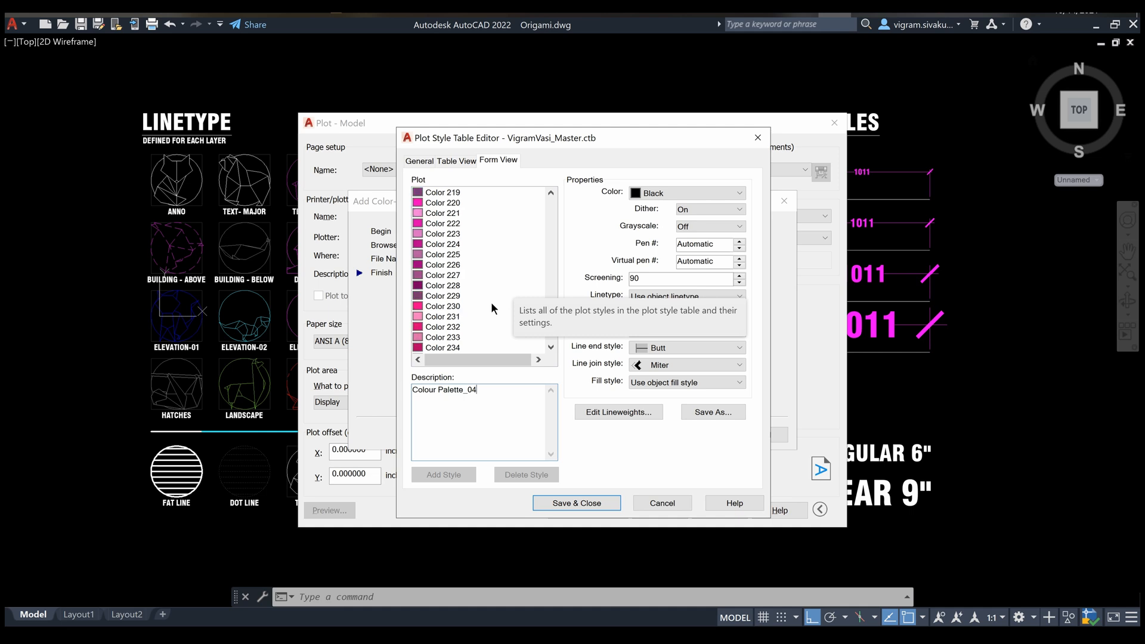
{"action": "scroll", "coordinate": [490, 308], "scroll_direction": "up", "scroll_amount": 20}
{"action": "scroll", "coordinate": [490, 307], "scroll_direction": "down", "scroll_amount": 20}
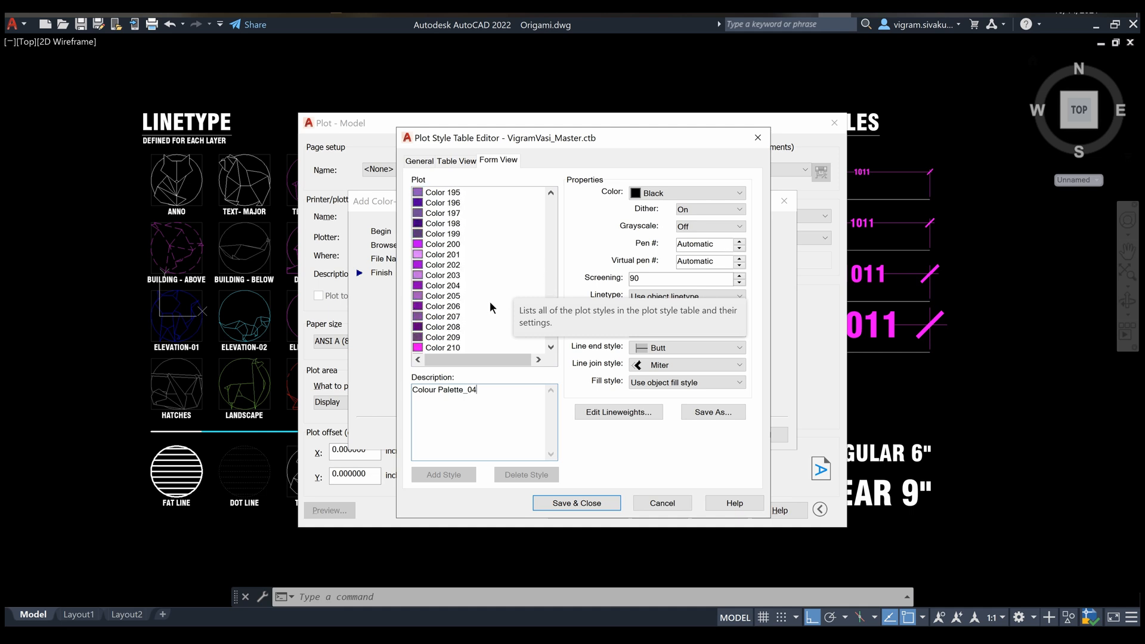
{"action": "left_click", "coordinate": [449, 281]}
{"action": "scroll", "coordinate": [460, 307], "scroll_direction": "up", "scroll_amount": 5}
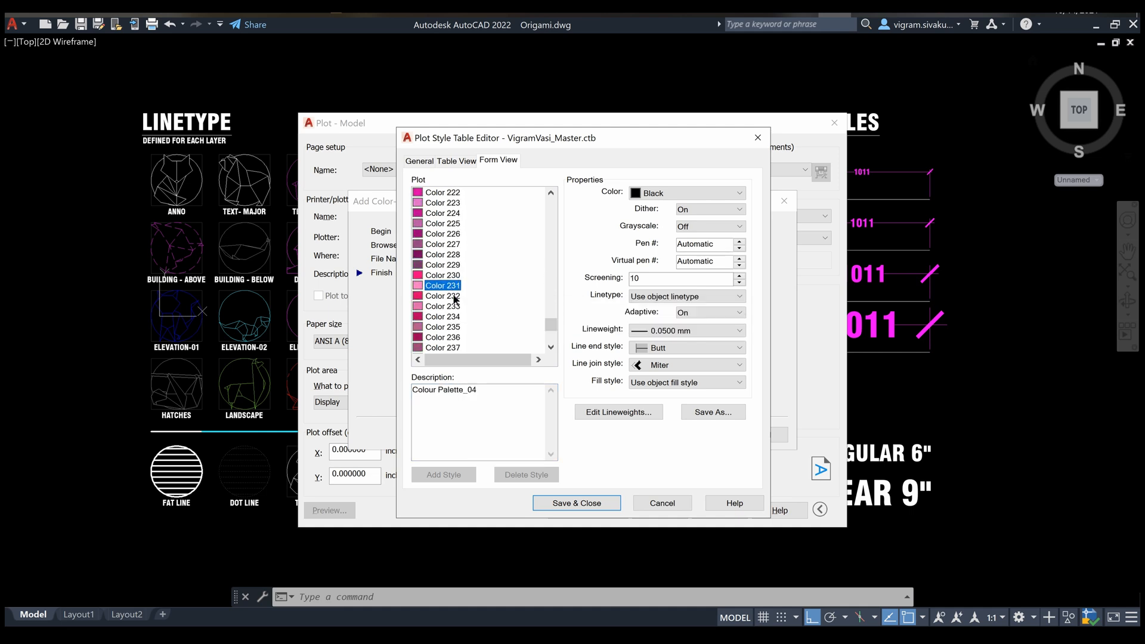
- Describe Color 121 through Color 129 as Colour Palette_03 and set their lineweight to 0.0500 mm
{"action": "scroll", "coordinate": [466, 309], "scroll_direction": "up", "scroll_amount": 20}
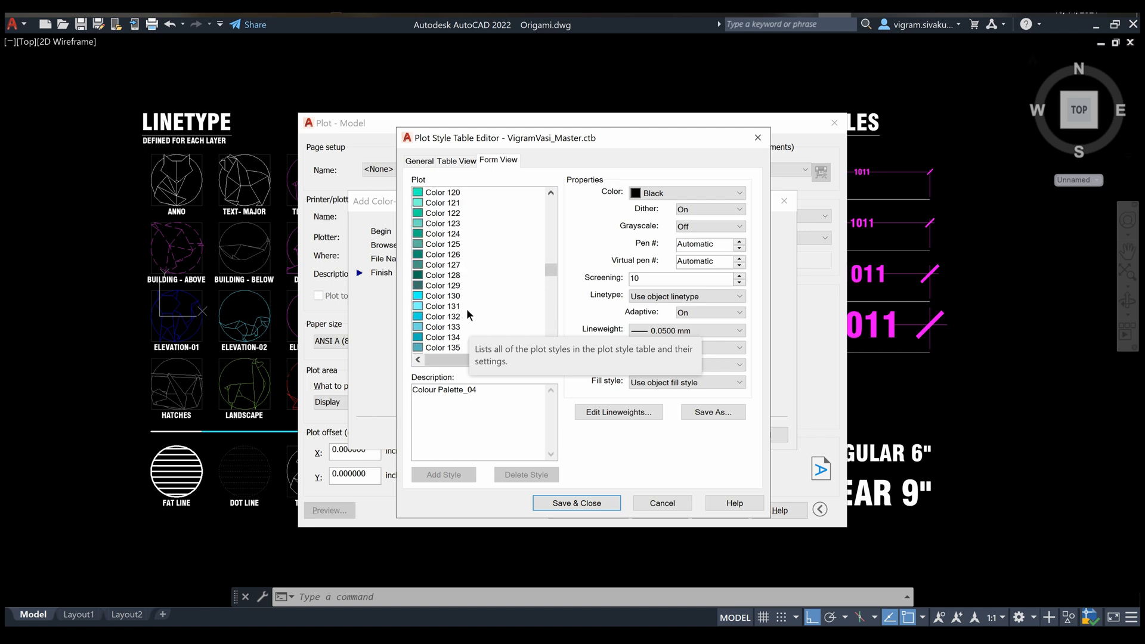
{"action": "left_click", "coordinate": [439, 224]}
{"action": "left_click", "coordinate": [445, 234]}
{"action": "left_click", "coordinate": [450, 255]}
{"action": "left_click", "coordinate": [452, 276]}
{"action": "left_click", "coordinate": [452, 296]}
{"action": "left_click", "coordinate": [448, 234]}
{"action": "left_click", "coordinate": [450, 314], "text": "shift"}
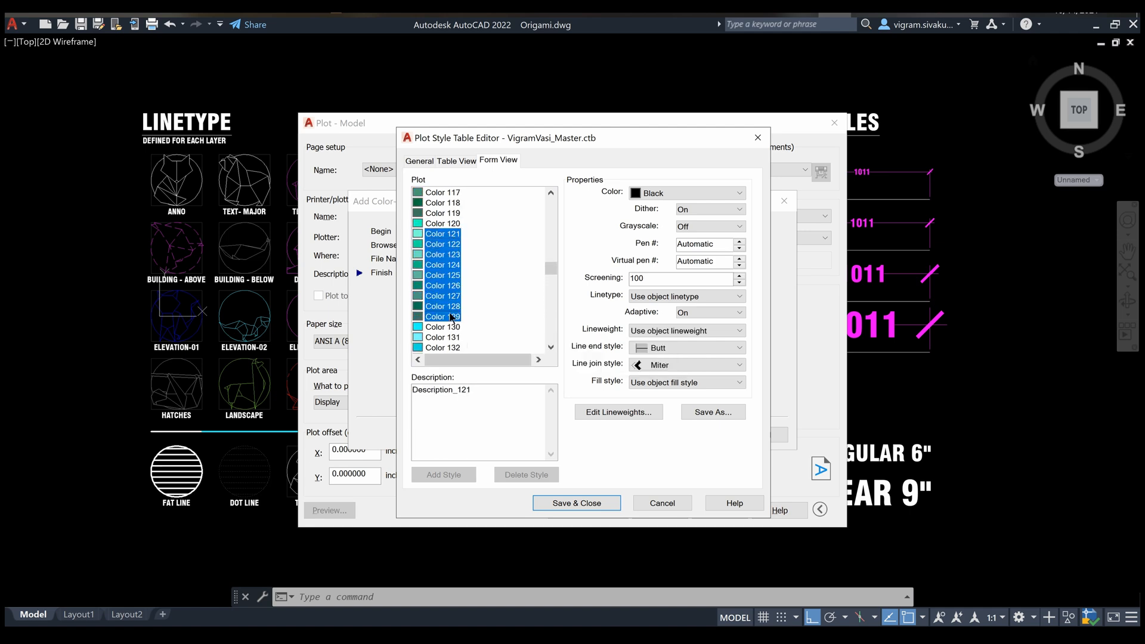
{"action": "left_click", "coordinate": [479, 420]}
{"action": "type", "text": "Colour Palette_03"}
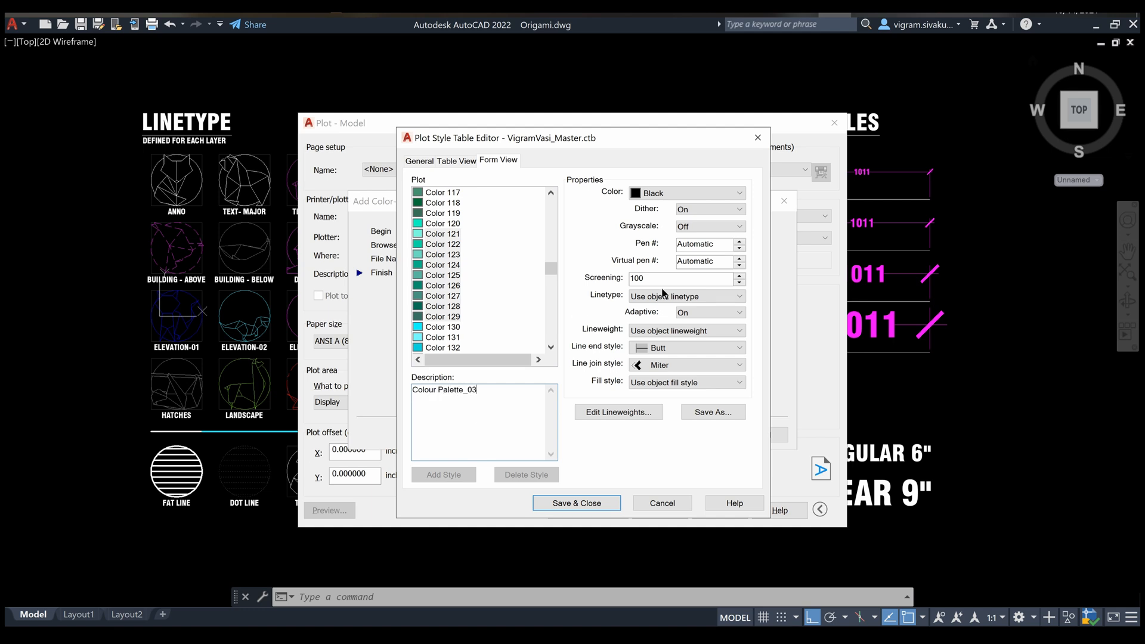
{"action": "left_click", "coordinate": [686, 331]}
{"action": "left_click", "coordinate": [686, 34]}
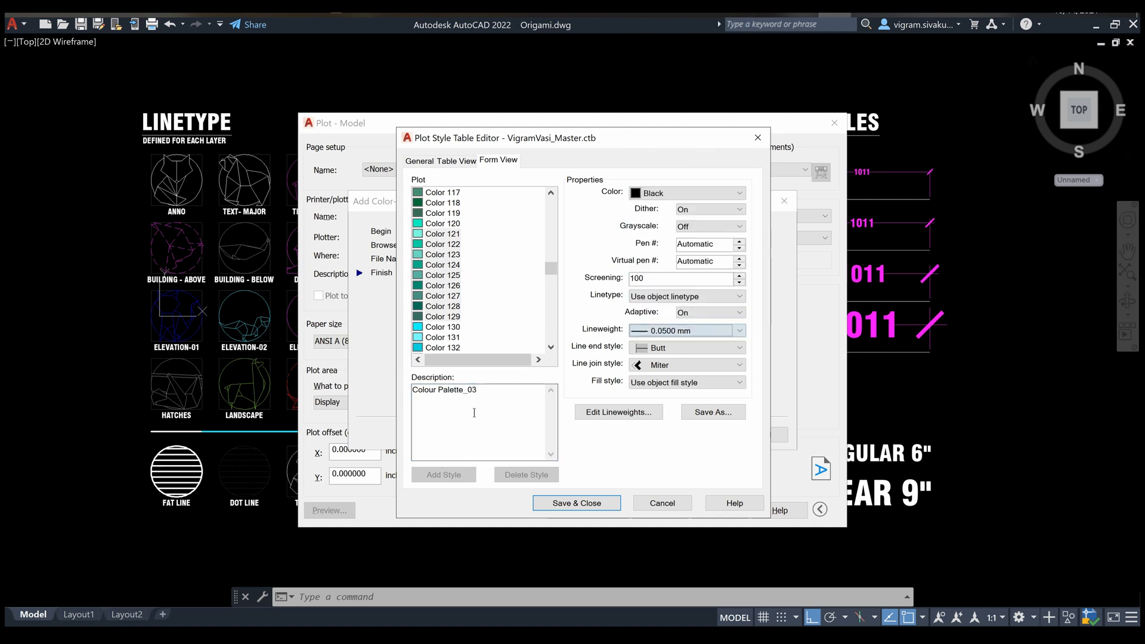
- Set the screening of Color 121 through Color 129 in ascending increments of 10, with Color 124 at 40
{"action": "left_click", "coordinate": [457, 253]}
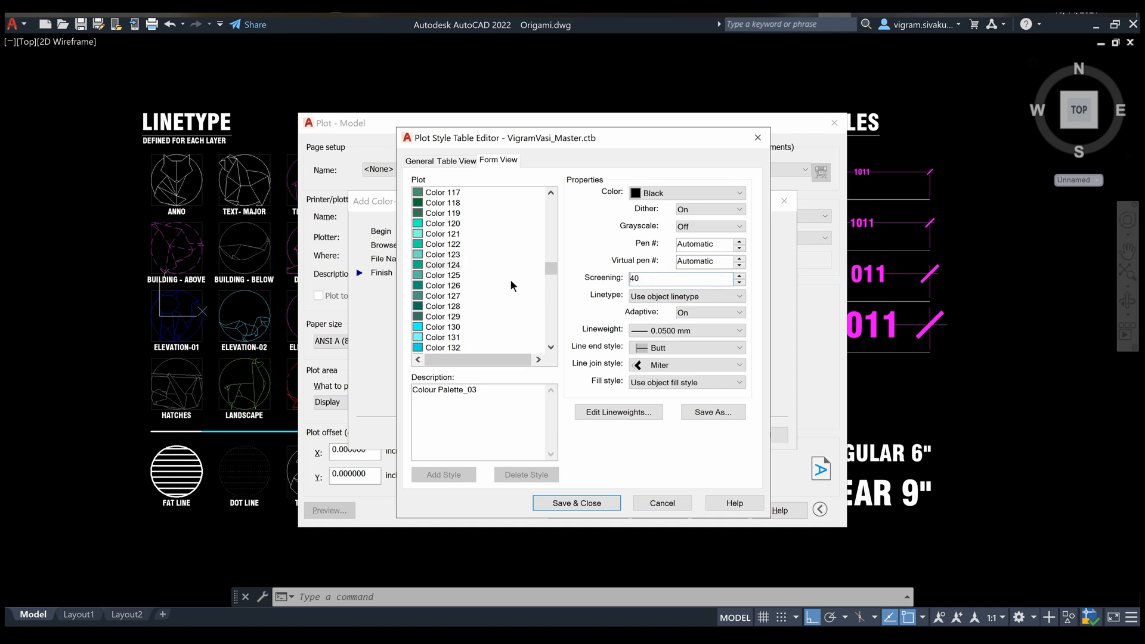
{"action": "type", "text": "70"}
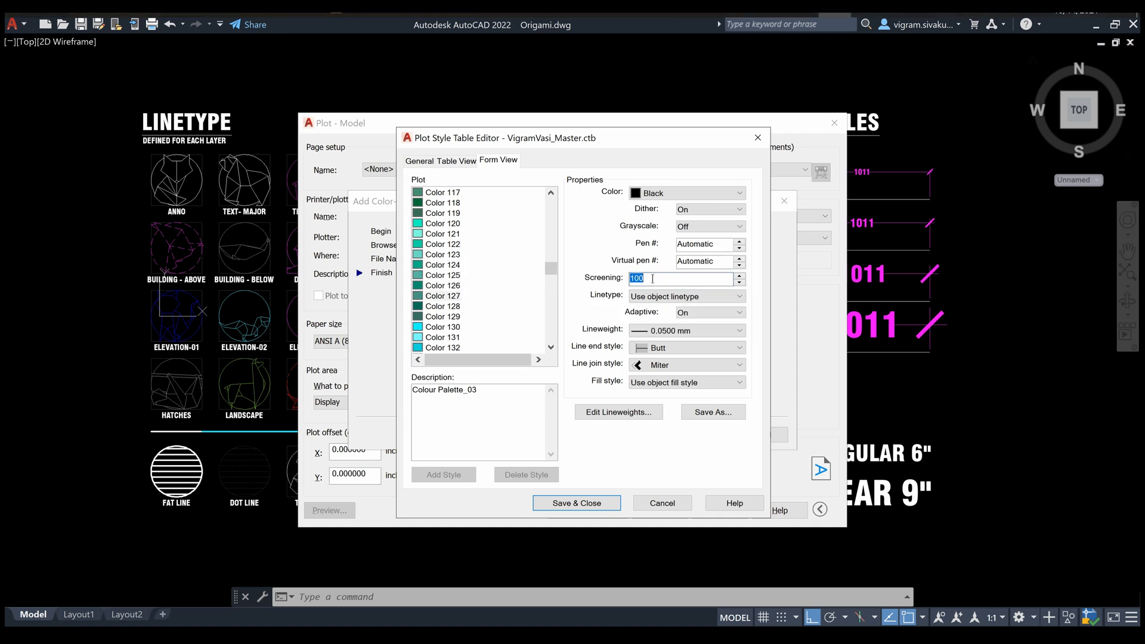
{"action": "left_click", "coordinate": [453, 316]}
- Describe Color 201 through Color 209 as Stupid Colour Palette and set their lineweight to 0.0500 mm
{"action": "scroll", "coordinate": [478, 258], "scroll_direction": "down", "scroll_amount": 20}
{"action": "left_click", "coordinate": [448, 286]}
{"action": "scroll", "coordinate": [448, 289], "scroll_direction": "down", "scroll_amount": 2}
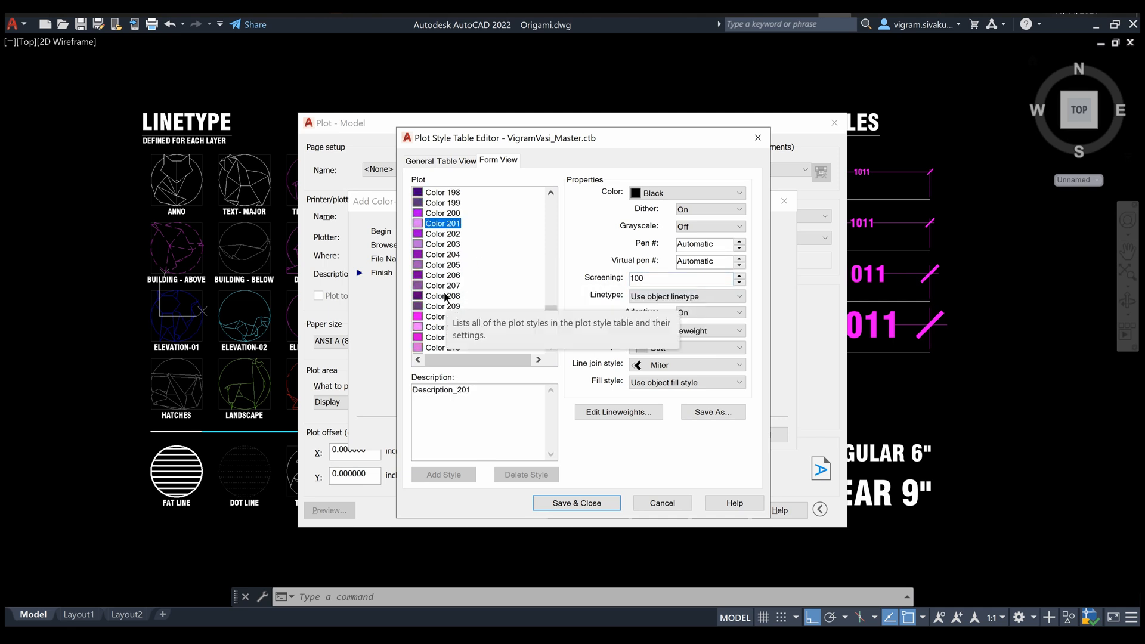
{"action": "left_click", "coordinate": [447, 304], "text": "shift"}
{"action": "left_click", "coordinate": [464, 405]}
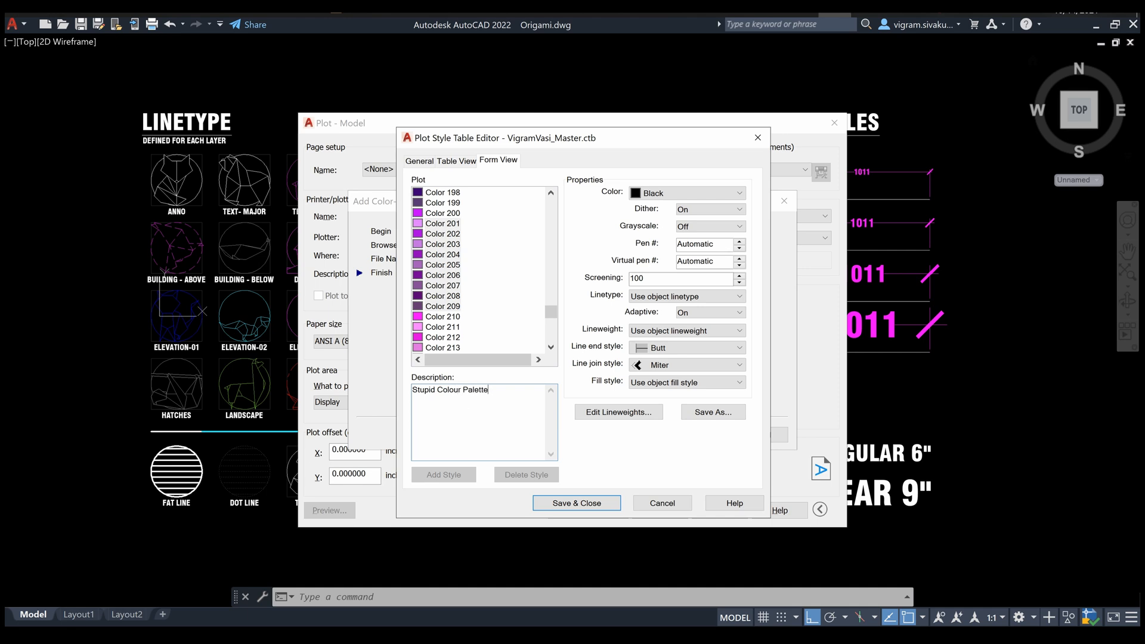
{"action": "left_click", "coordinate": [450, 223]}
{"action": "left_click", "coordinate": [448, 306], "text": "shift"}
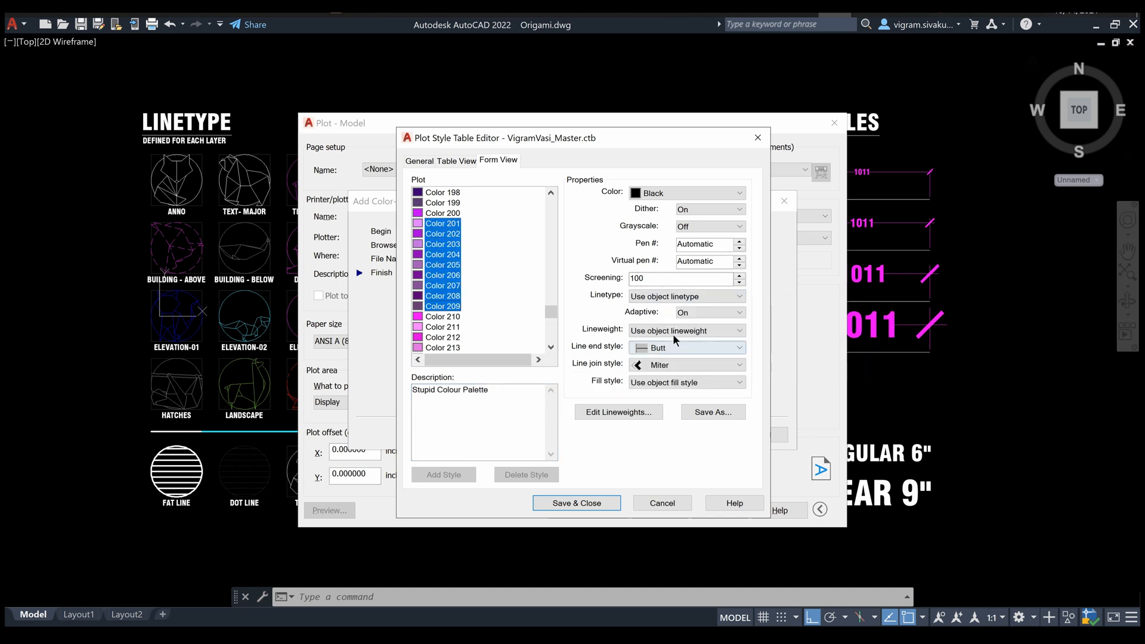
{"action": "left_click", "coordinate": [673, 331]}
{"action": "left_click", "coordinate": [674, 39]}
- Set the screening of Color 201 through Color 209 in ascending increments of 10, ending at 90 for Color 209
{"action": "left_click", "coordinate": [443, 233]}
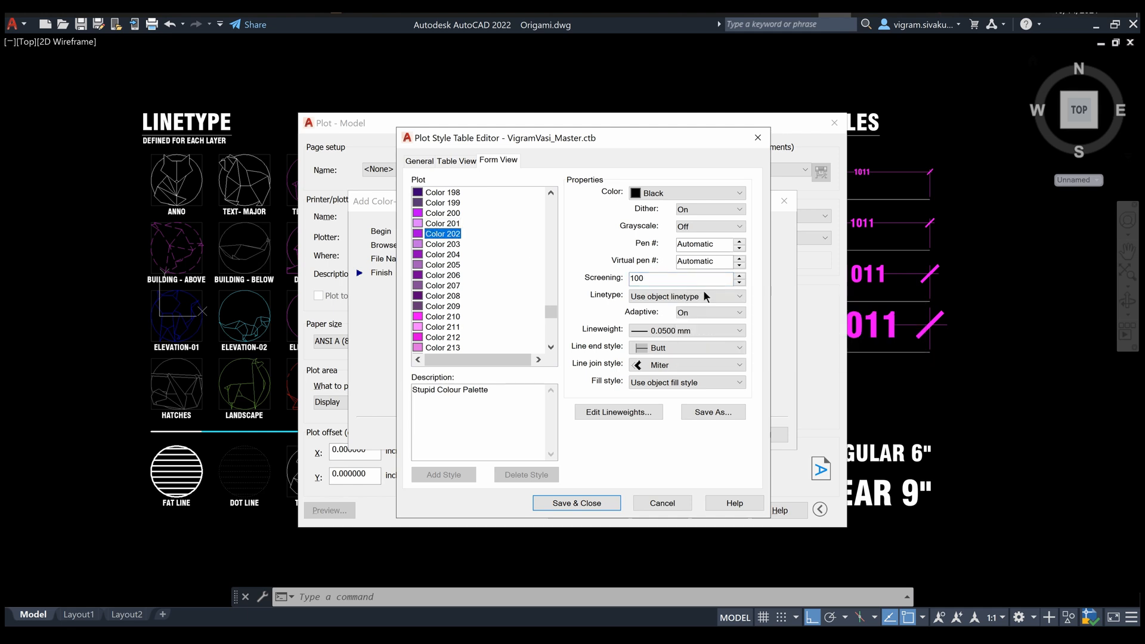
{"action": "double_click", "coordinate": [652, 279]}
{"action": "type", "text": "30"}
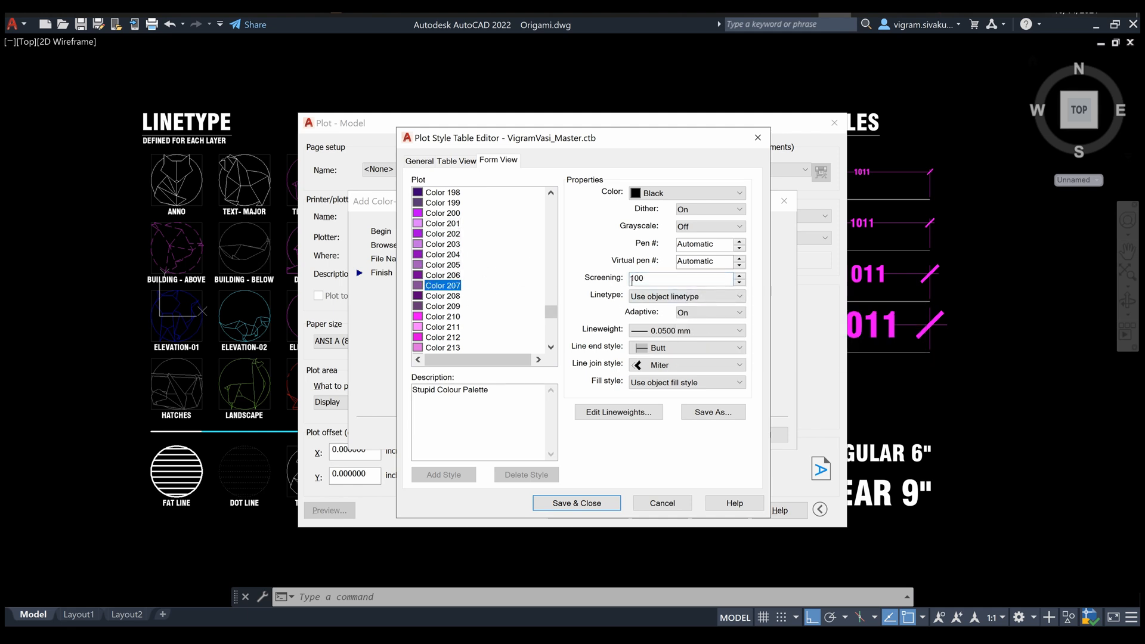
{"action": "left_click", "coordinate": [459, 306]}
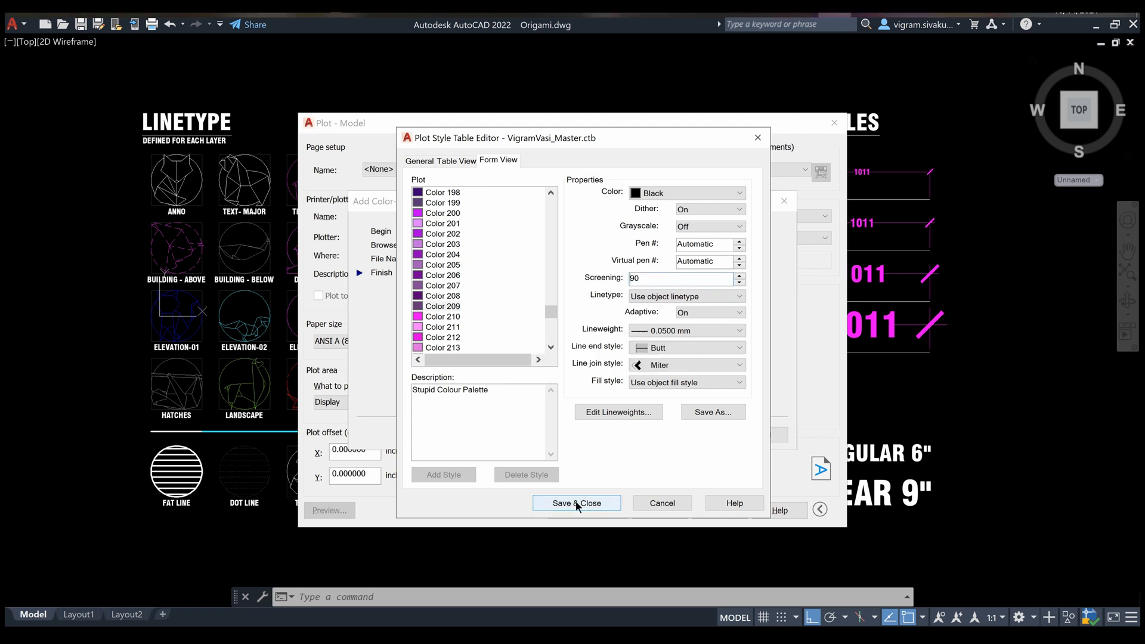
- Look through the plot styles and check their descriptions and screening to find a color range not yet set up
{"action": "scroll", "coordinate": [514, 289], "scroll_direction": "down", "scroll_amount": 10}
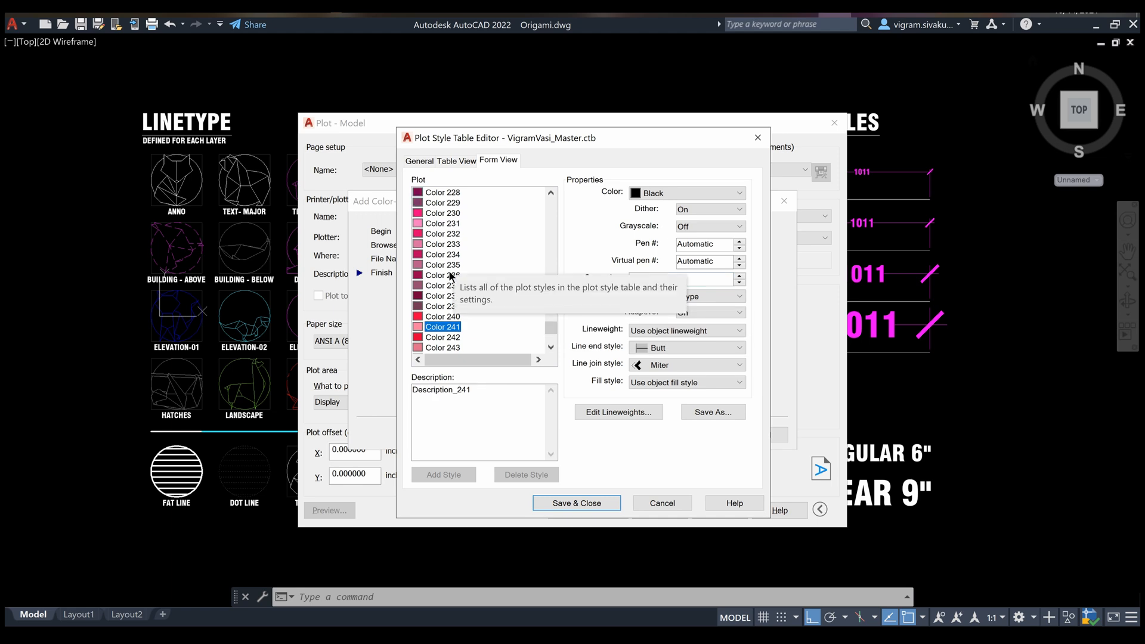
{"action": "left_click", "coordinate": [450, 286]}
{"action": "scroll", "coordinate": [470, 318], "scroll_direction": "up", "scroll_amount": 14}
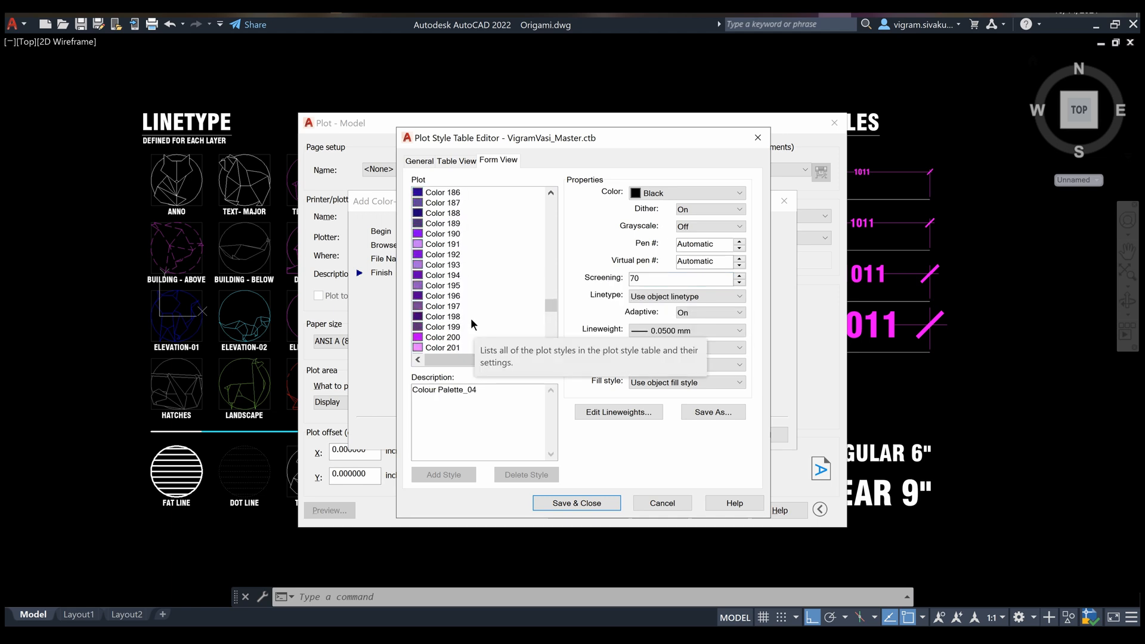
{"action": "scroll", "coordinate": [446, 263], "scroll_direction": "up", "scroll_amount": 14}
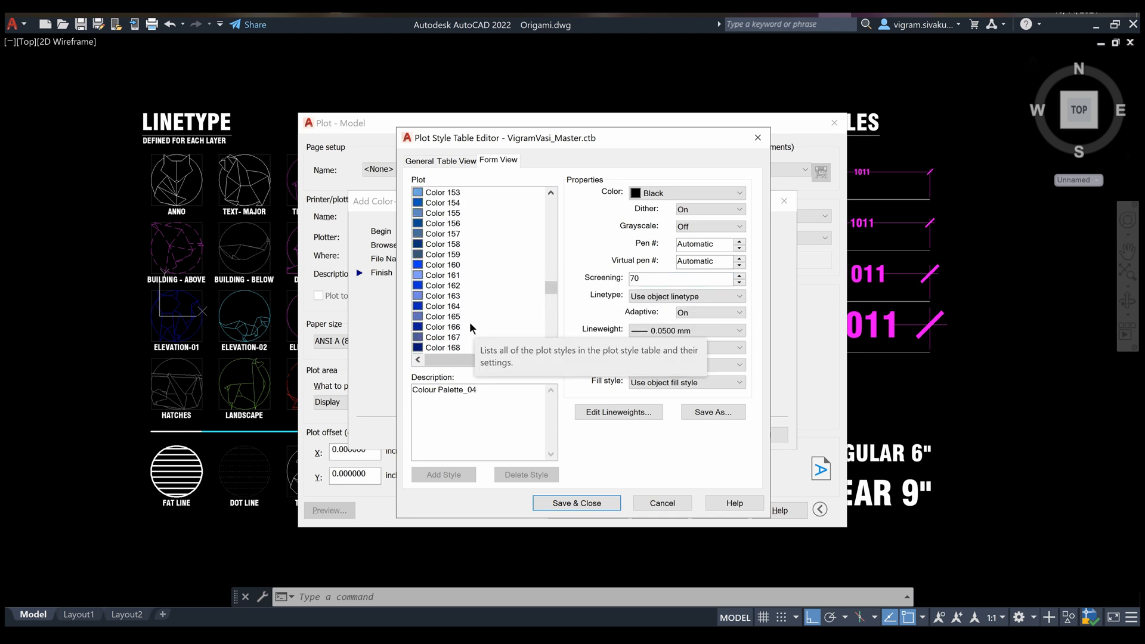
{"action": "left_click", "coordinate": [455, 262]}
{"action": "scroll", "coordinate": [448, 280], "scroll_direction": "down", "scroll_amount": 5}
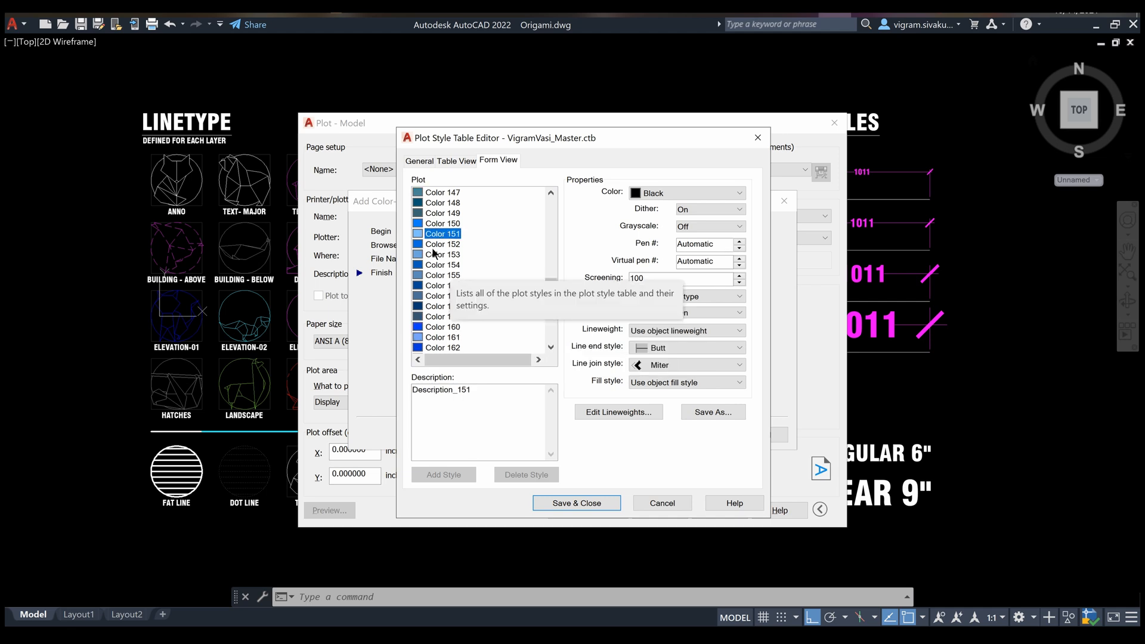
{"action": "scroll", "coordinate": [445, 299], "scroll_direction": "up", "scroll_amount": 4}
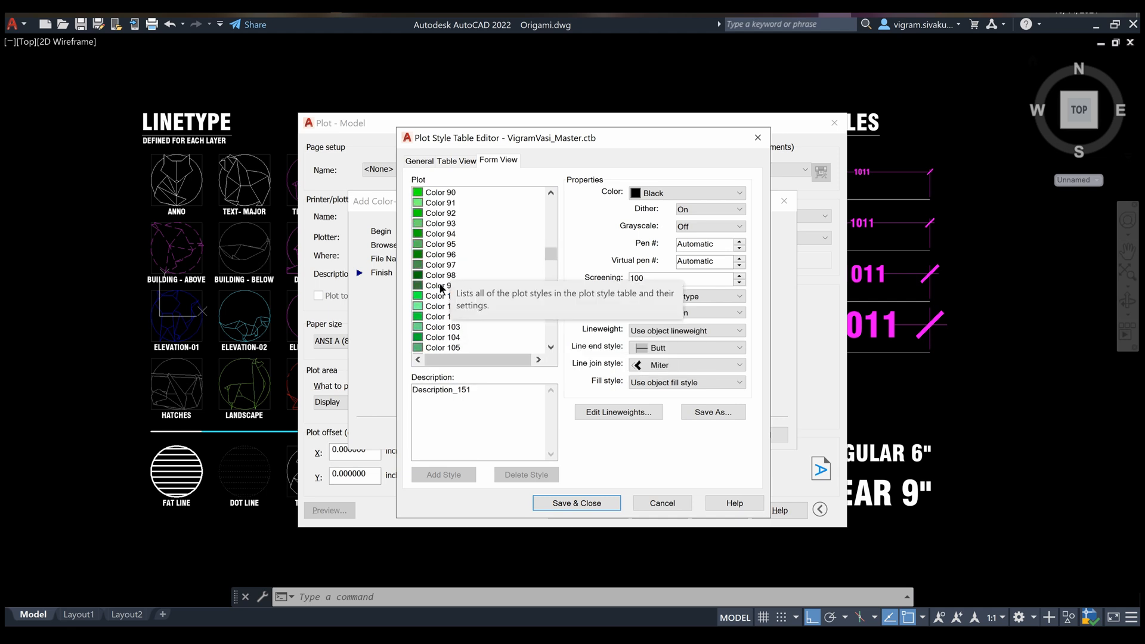
{"action": "left_click", "coordinate": [445, 265]}
{"action": "scroll", "coordinate": [443, 271], "scroll_direction": "down", "scroll_amount": 3}
{"action": "left_click", "coordinate": [443, 263]}
{"action": "scroll", "coordinate": [442, 280], "scroll_direction": "down", "scroll_amount": 11}
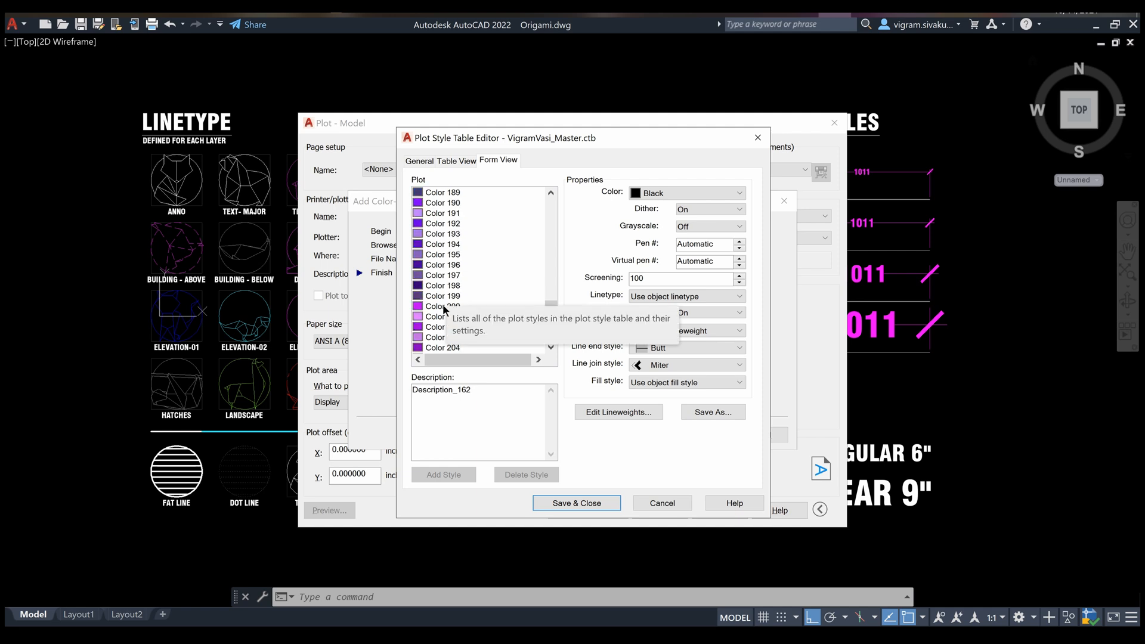
{"action": "scroll", "coordinate": [442, 306], "scroll_direction": "up", "scroll_amount": 20}
{"action": "scroll", "coordinate": [445, 306], "scroll_direction": "down", "scroll_amount": 5}
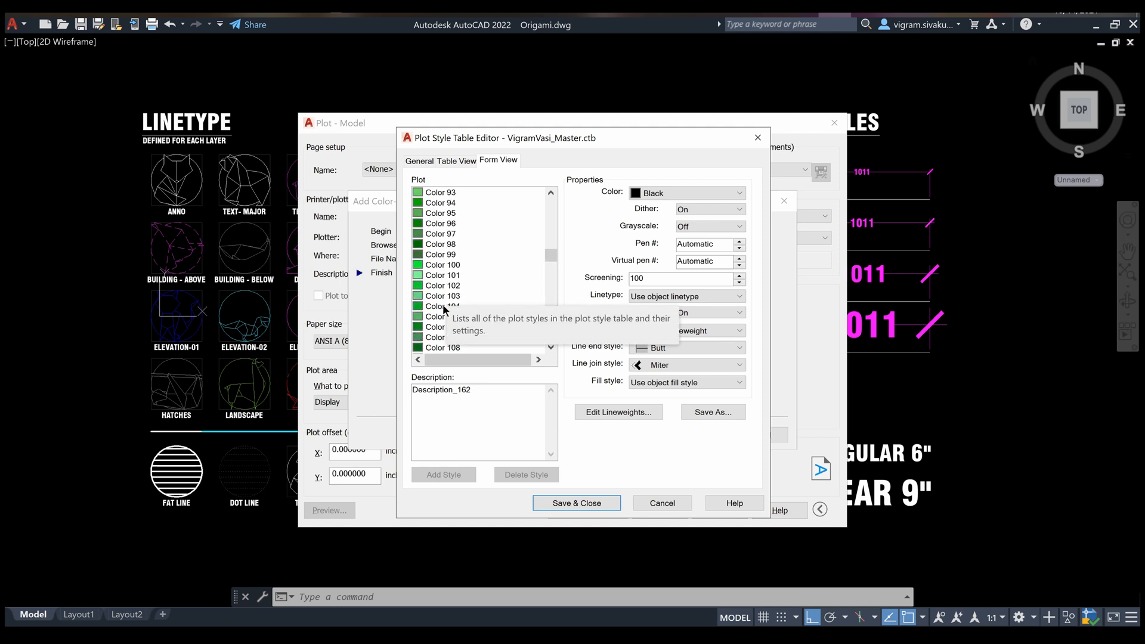
{"action": "scroll", "coordinate": [443, 301], "scroll_direction": "up", "scroll_amount": 5}
{"action": "left_click", "coordinate": [438, 233]}
{"action": "key", "text": "Down"}
{"action": "key", "text": "Down"}
{"action": "key", "text": "Down"}
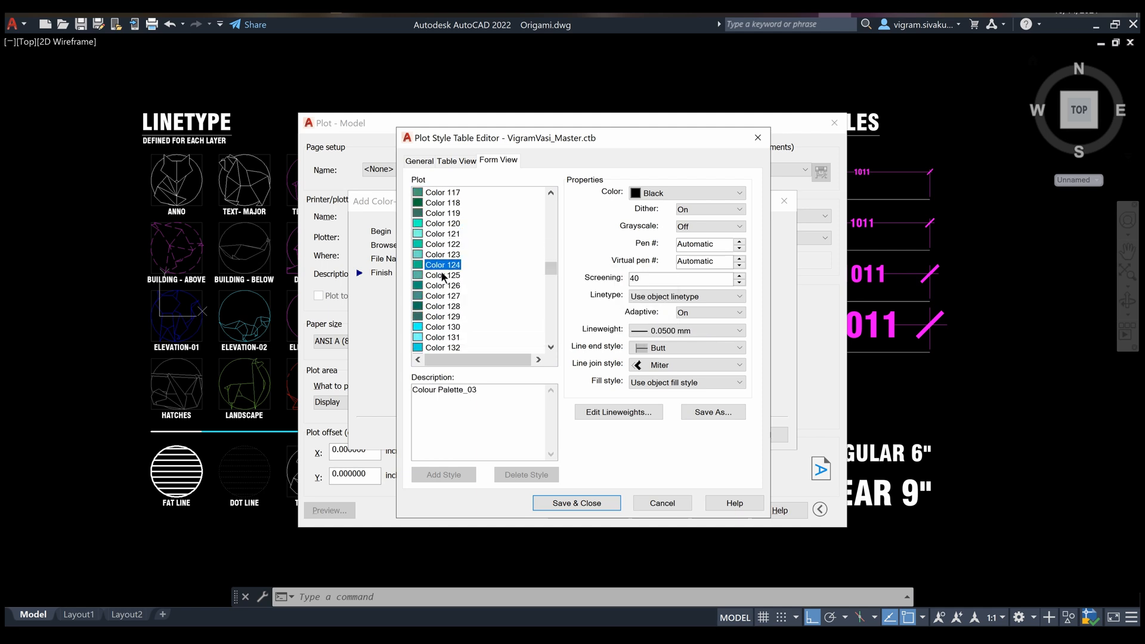
{"action": "scroll", "coordinate": [442, 280], "scroll_direction": "down", "scroll_amount": 10}
{"action": "scroll", "coordinate": [444, 289], "scroll_direction": "up", "scroll_amount": 20}
{"action": "scroll", "coordinate": [442, 251], "scroll_direction": "down", "scroll_amount": 20}
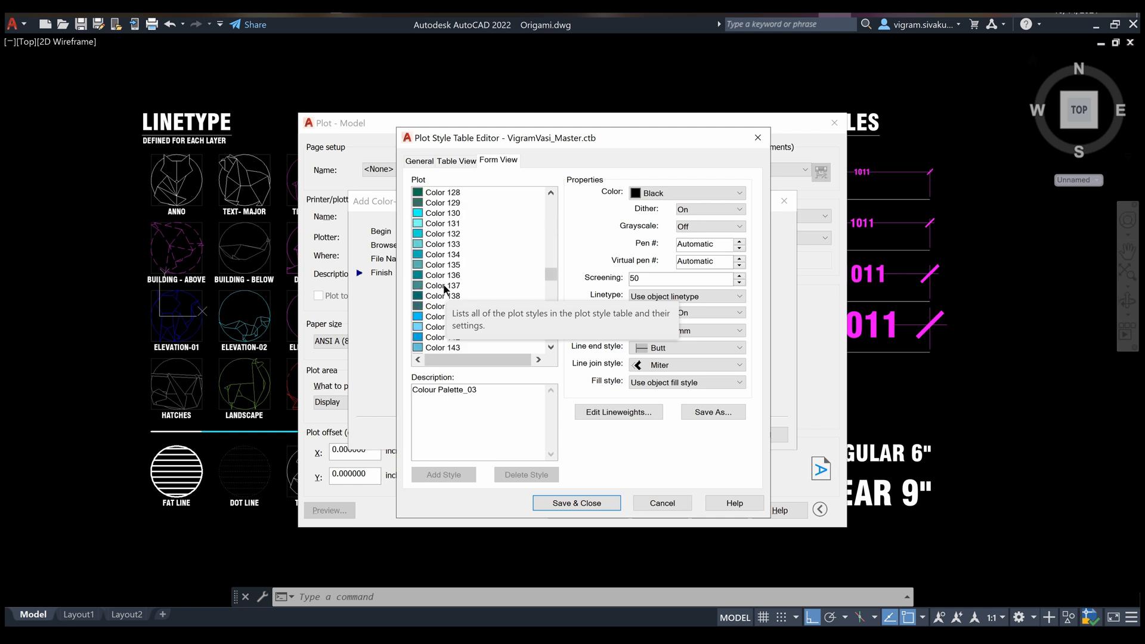
{"action": "left_click", "coordinate": [438, 224]}
{"action": "scroll", "coordinate": [441, 281], "scroll_direction": "down", "scroll_amount": 2}
{"action": "scroll", "coordinate": [442, 281], "scroll_direction": "up", "scroll_amount": 2}
{"action": "left_click", "coordinate": [442, 234]}
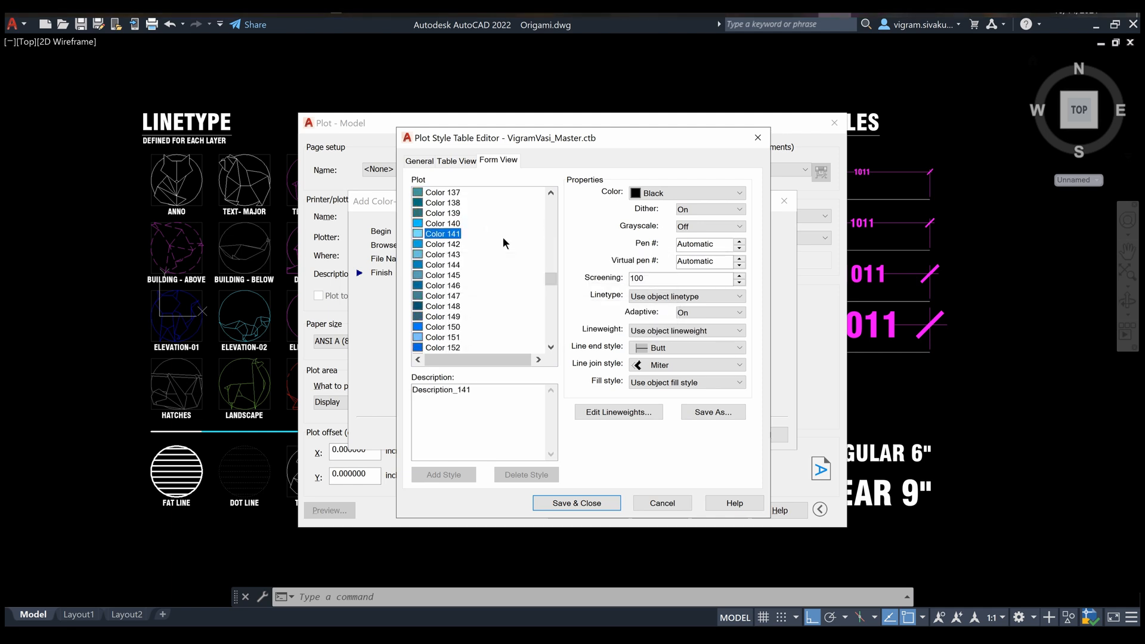
{"action": "scroll", "coordinate": [445, 218], "scroll_direction": "down", "scroll_amount": 1}
{"action": "left_click", "coordinate": [445, 217]}
{"action": "left_click", "coordinate": [446, 235]}
{"action": "scroll", "coordinate": [448, 241], "scroll_direction": "up", "scroll_amount": 1}
{"action": "scroll", "coordinate": [445, 250], "scroll_direction": "down", "scroll_amount": 1}
- Describe Color 151 through Color 159 as Colour Palette_06 and set their lineweight to 0.0500 mm
{"action": "left_click", "coordinate": [441, 306]}
{"action": "scroll", "coordinate": [440, 311], "scroll_direction": "down", "scroll_amount": 3}
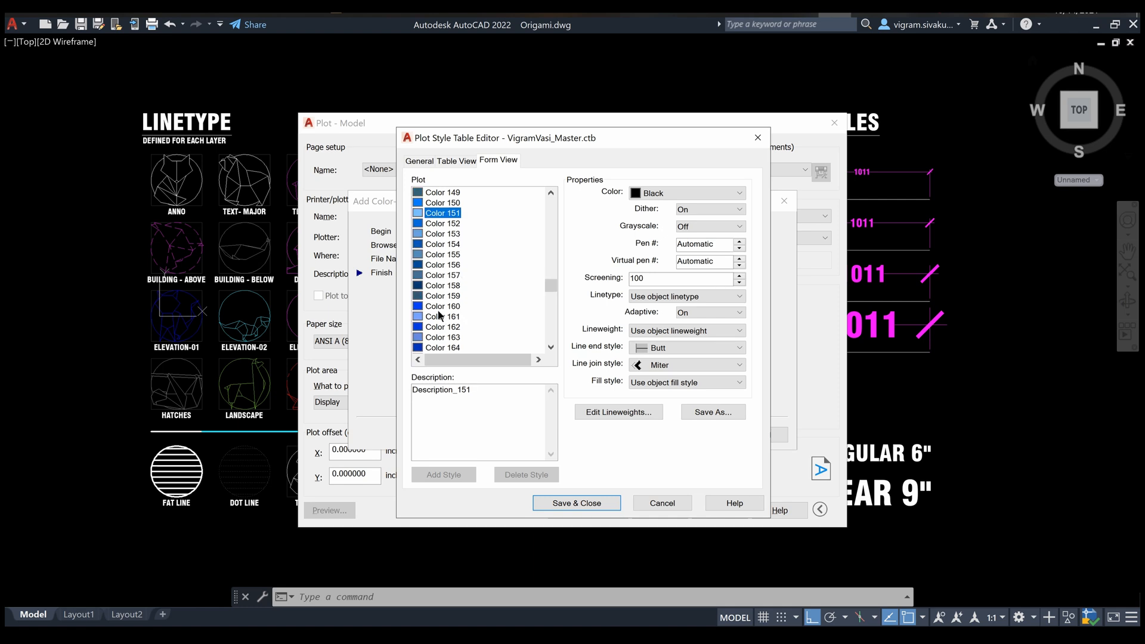
{"action": "left_click", "coordinate": [438, 296], "text": "shift"}
{"action": "left_click", "coordinate": [485, 412]}
{"action": "type", "text": "Colour Palette_06"}
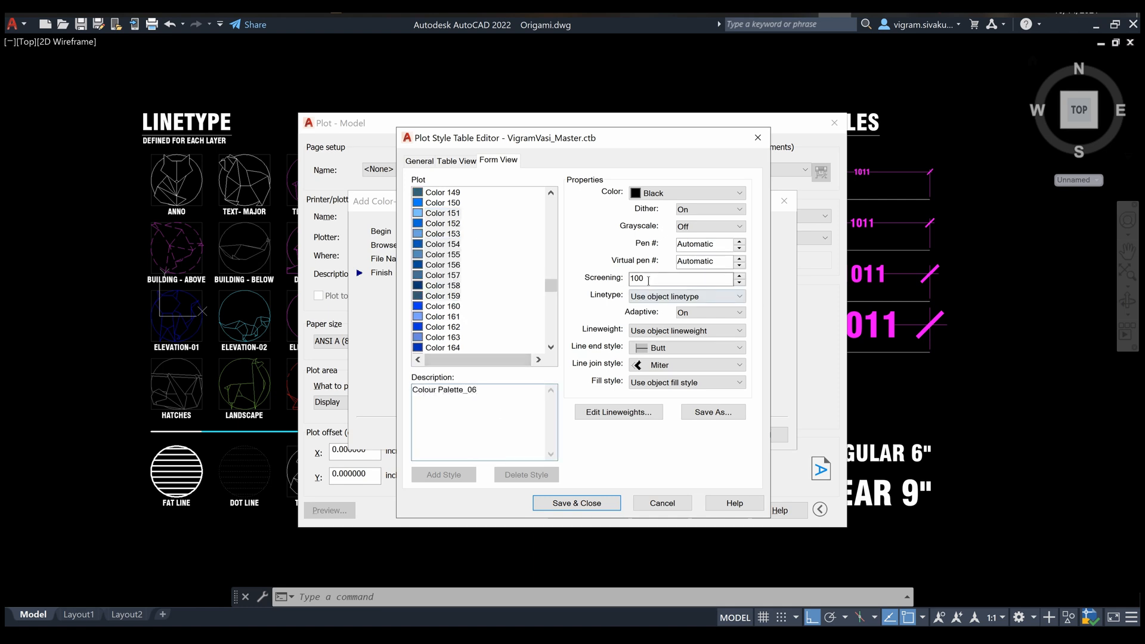
{"action": "left_click", "coordinate": [684, 331]}
{"action": "left_click", "coordinate": [668, 47]}
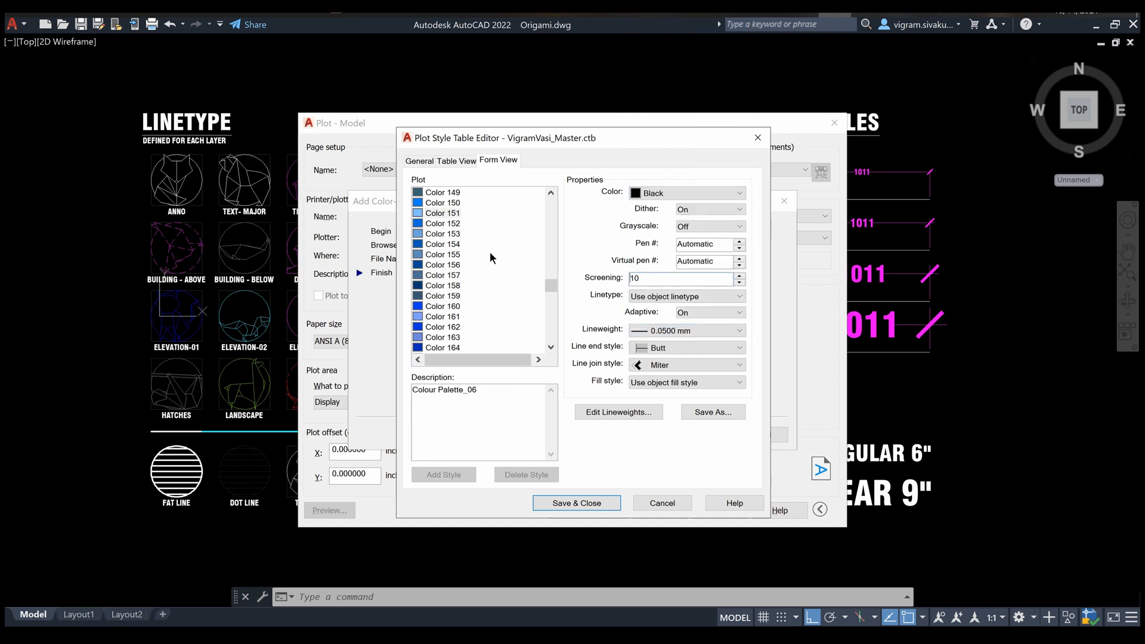
- Set the screening of Color 151 through Color 159 in increments of 10, from 10 for Color 151 to 90 for Color 159
{"action": "double_click", "coordinate": [659, 279]}
{"action": "type", "text": "3"}
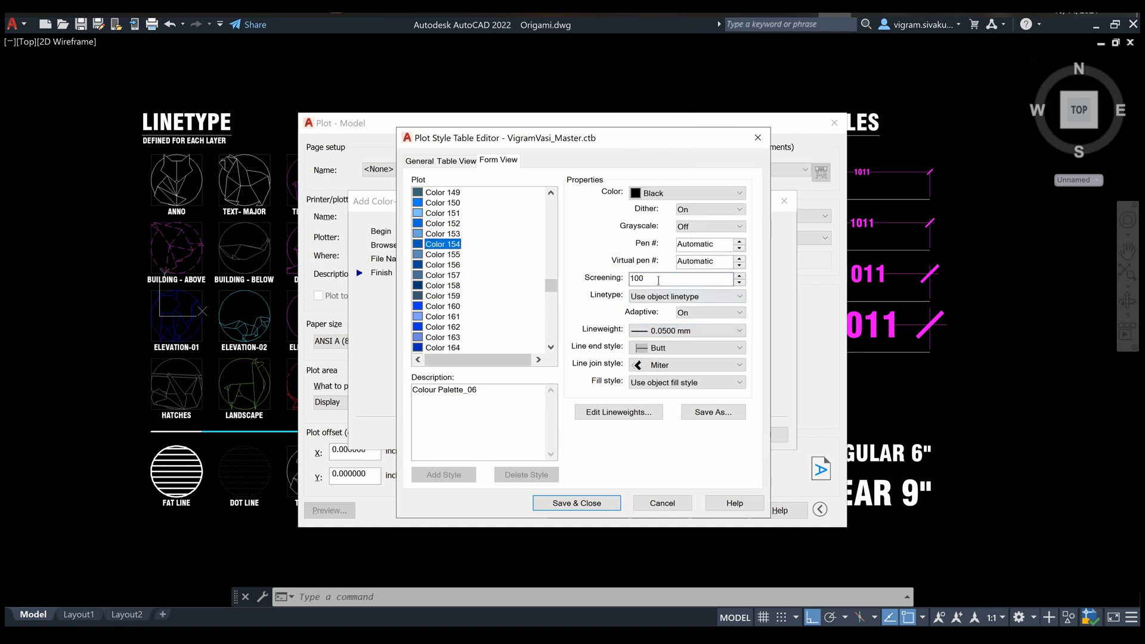
{"action": "left_click", "coordinate": [444, 254]}
{"action": "left_click", "coordinate": [442, 275]}
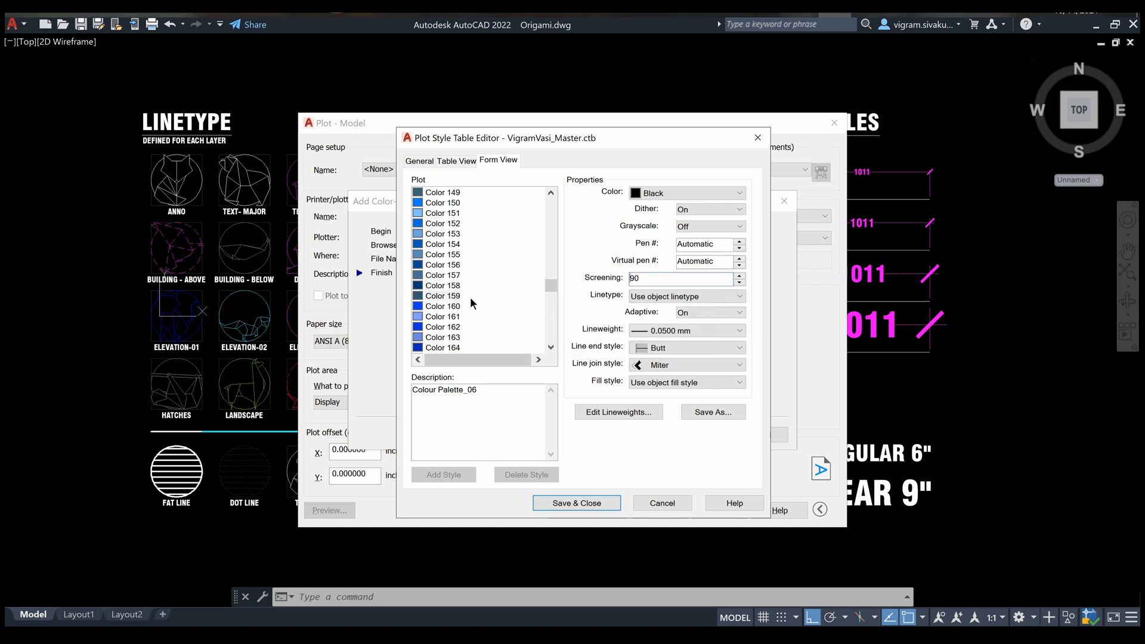
- Save the plot style table, finish its creation wizard and try to plot the drawing
{"action": "left_click", "coordinate": [542, 502]}
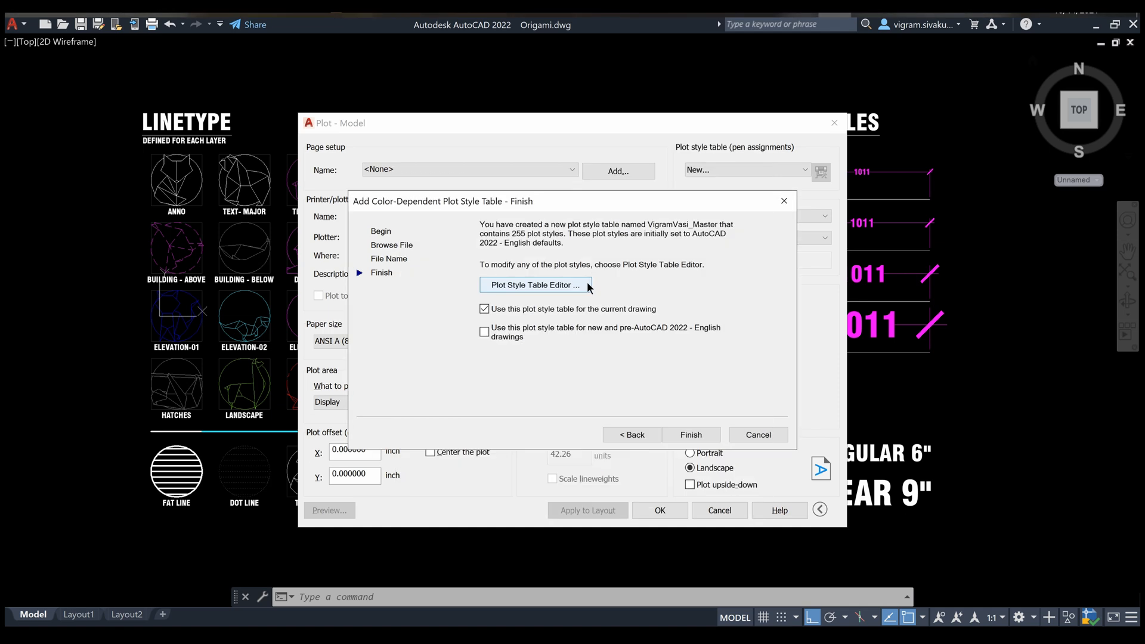
{"action": "left_click", "coordinate": [678, 434]}
{"action": "left_click", "coordinate": [658, 509]}
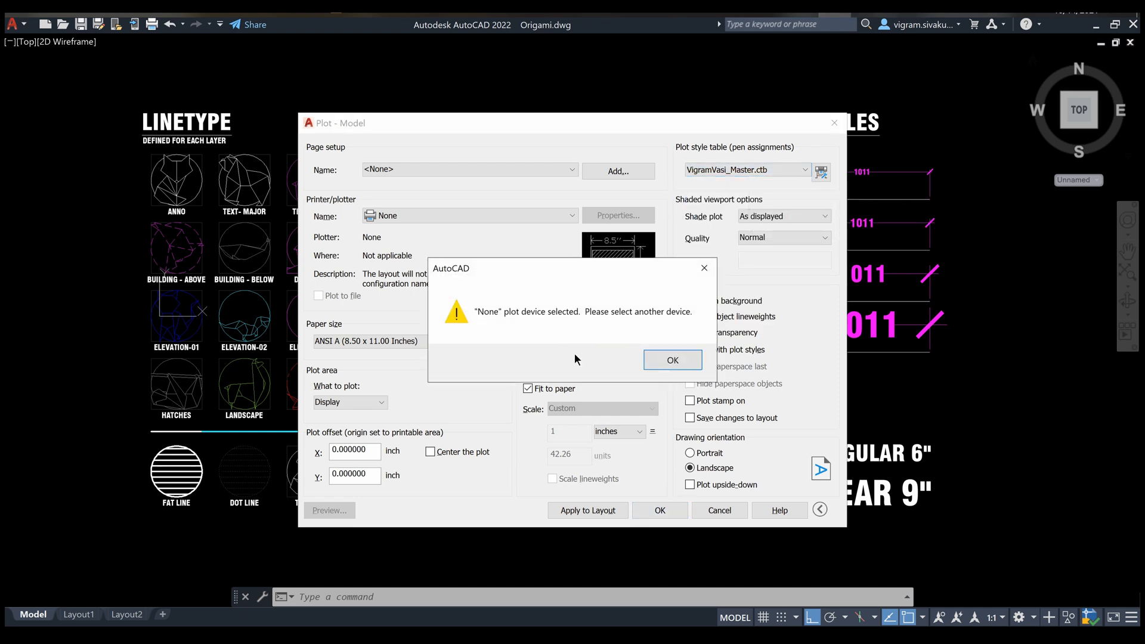
{"action": "left_click", "coordinate": [704, 268]}
- Choose the AutoCAD PDF (High Quality Print).pc3 plotter and the ISO full bleed A3 (420.00 x 297.00 MM) paper size
{"action": "left_click", "coordinate": [535, 216]}
{"action": "left_click", "coordinate": [499, 352]}
{"action": "left_click", "coordinate": [495, 342]}
{"action": "scroll", "coordinate": [478, 296], "scroll_direction": "up", "scroll_amount": 18}
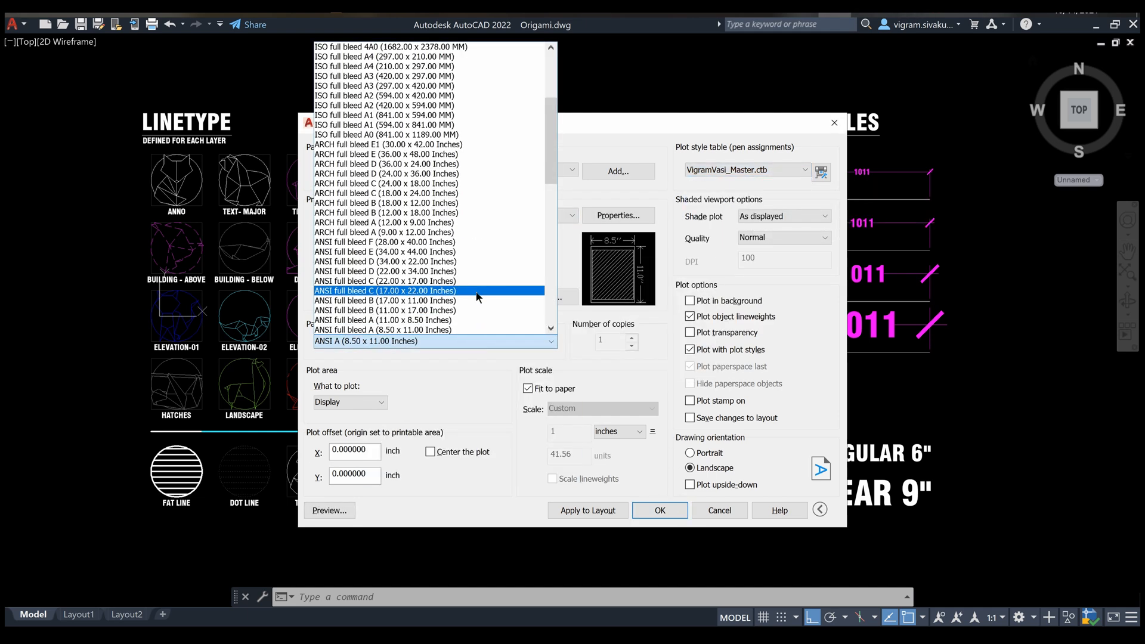
{"action": "left_click", "coordinate": [488, 221]}
- Keep Display as the plot area, center the plot, enable plot transparency and apply the settings to the layout
{"action": "left_click", "coordinate": [367, 400]}
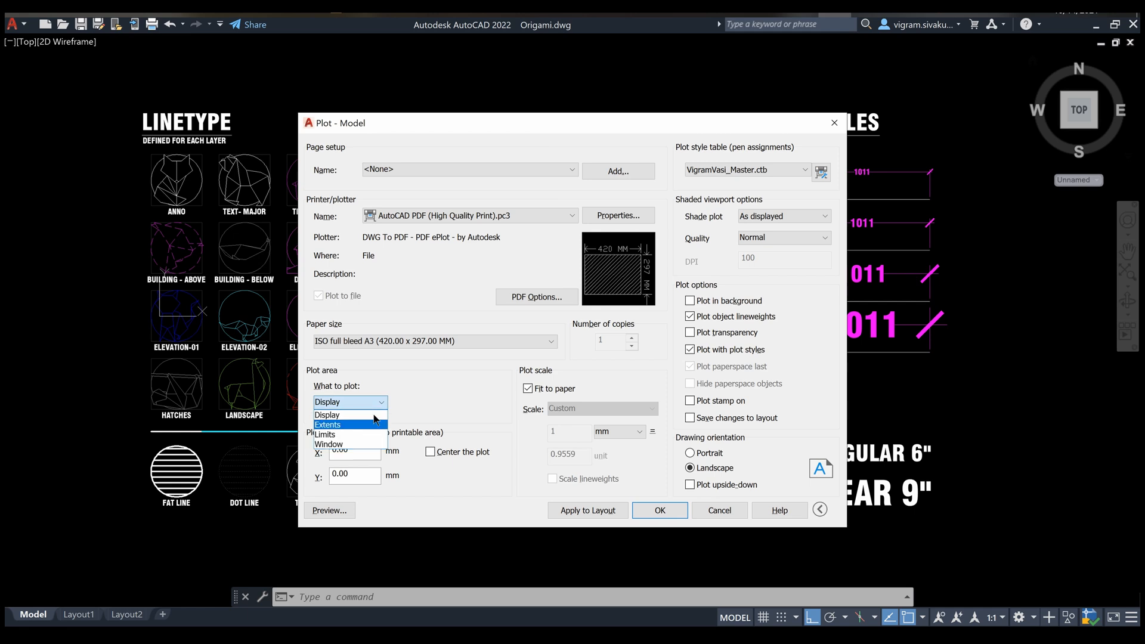
{"action": "left_click", "coordinate": [330, 410]}
{"action": "left_click", "coordinate": [431, 452]}
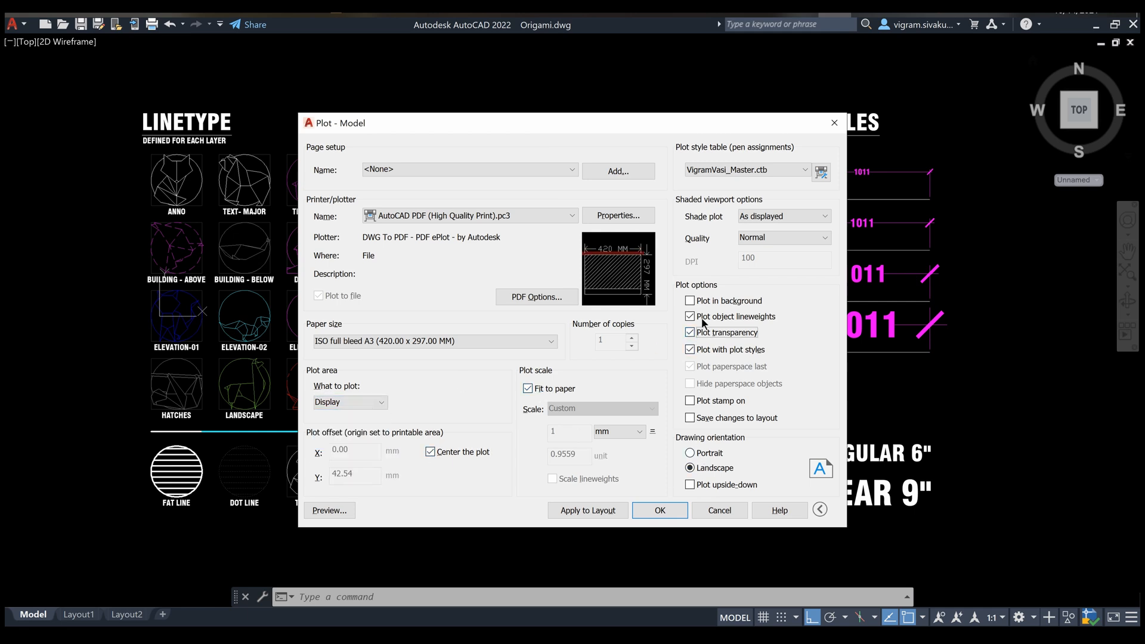
{"action": "left_click", "coordinate": [576, 511]}
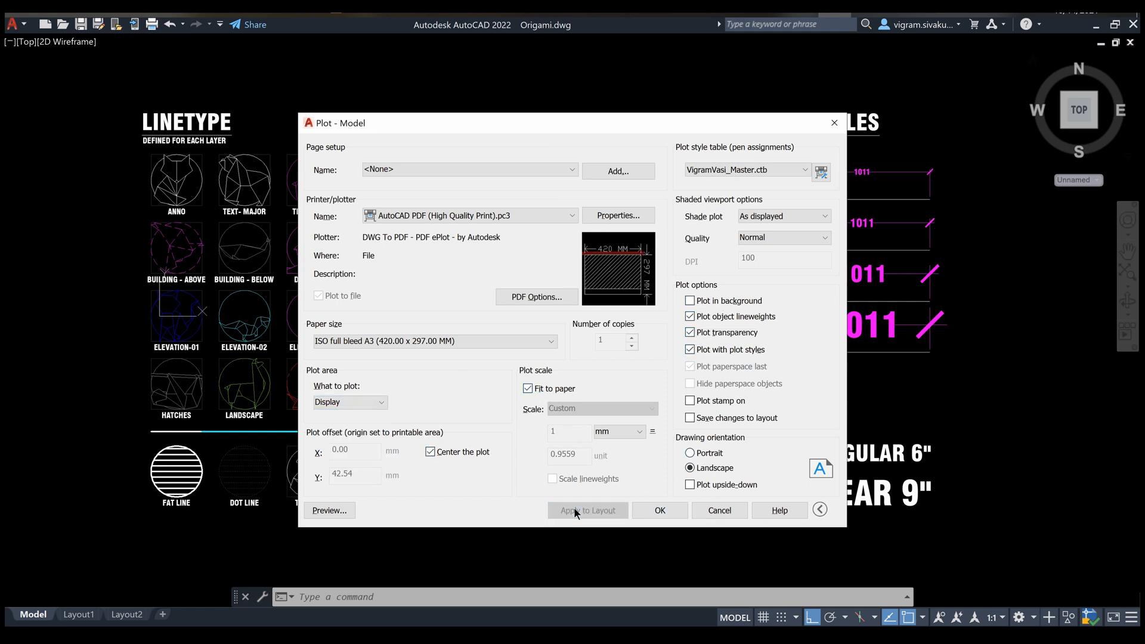
- Close the plot settings without plotting and switch to Layout1
{"action": "left_click", "coordinate": [376, 402]}
{"action": "left_click", "coordinate": [434, 387]}
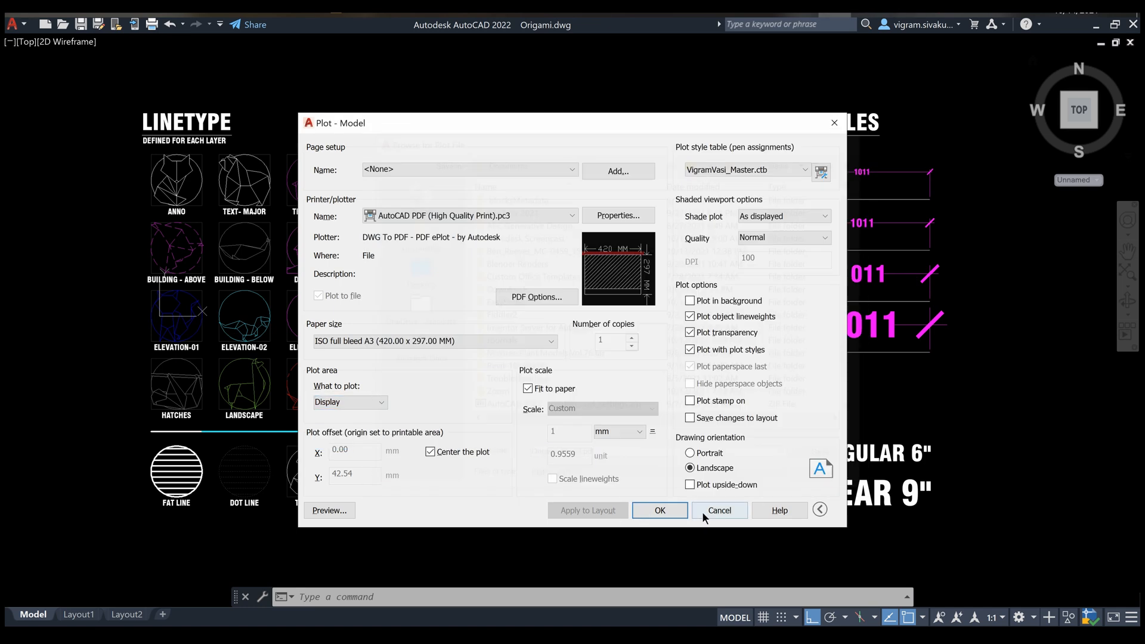
{"action": "left_click", "coordinate": [702, 510]}
{"action": "left_click", "coordinate": [78, 614]}
{"action": "scroll", "coordinate": [1076, 288], "scroll_direction": "down", "scroll_amount": 1}
{"action": "scroll", "coordinate": [1076, 316], "scroll_direction": "up", "scroll_amount": 1}
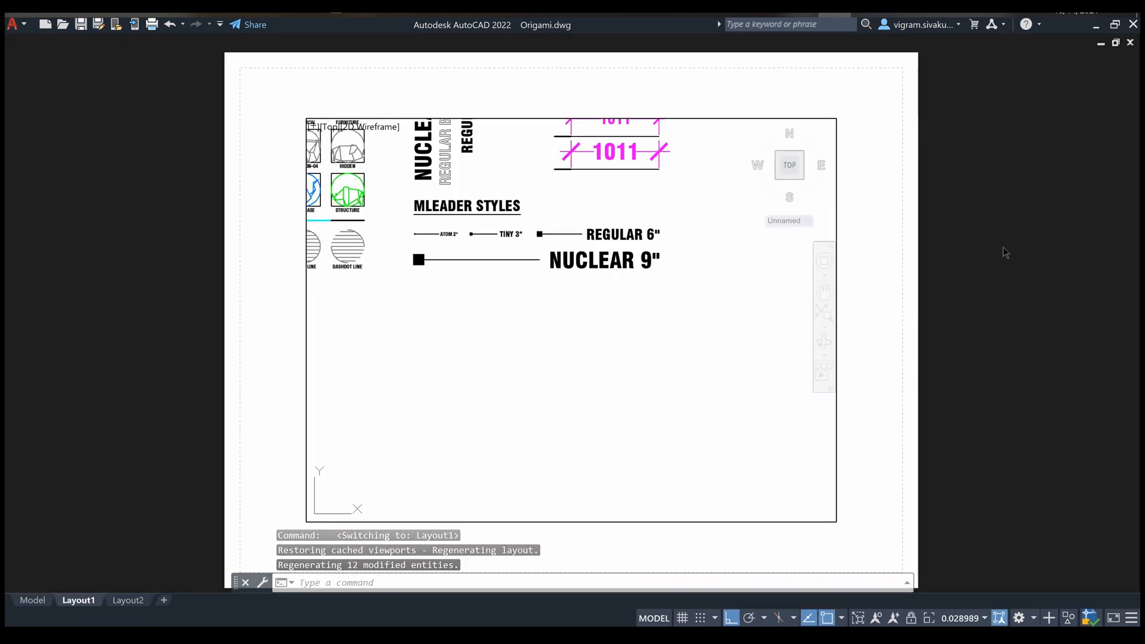
{"action": "double_click", "coordinate": [1004, 253]}
{"action": "scroll", "coordinate": [145, 412], "scroll_direction": "down", "scroll_amount": 1}
{"action": "middle_click_drag", "start_coordinate": [161, 361], "coordinate": [225, 342]}
{"action": "right_click", "coordinate": [83, 615]}
{"action": "left_click", "coordinate": [143, 534]}
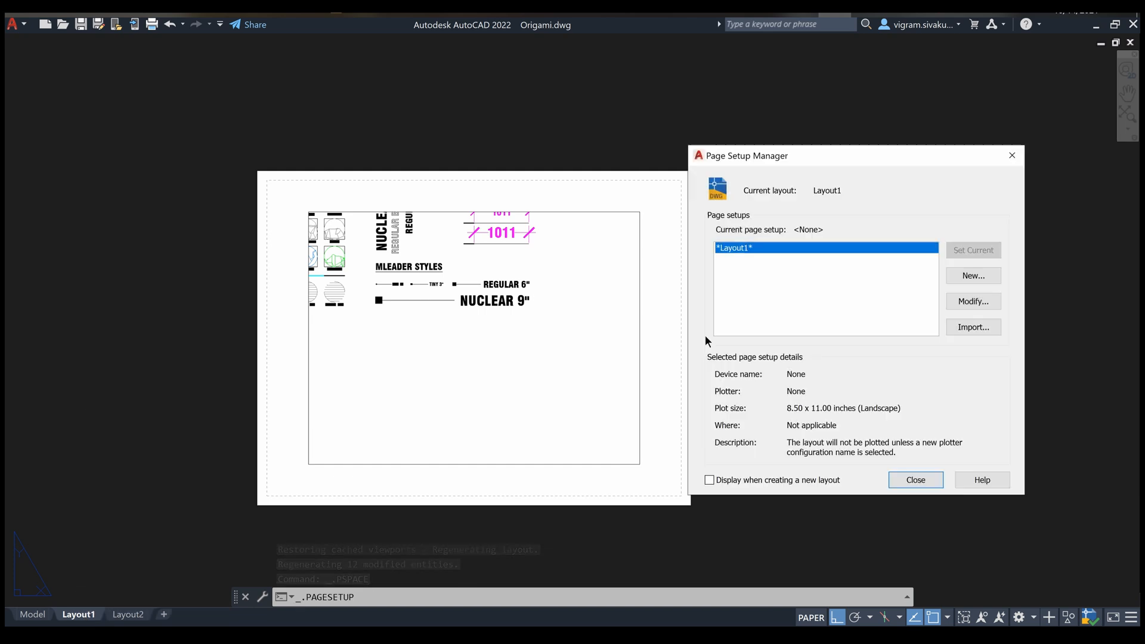
{"action": "left_click", "coordinate": [1012, 156]}
- Zoom the drawing to all inside the Layout1 viewport and return to paper space
{"action": "double_click", "coordinate": [452, 359]}
{"action": "type", "text": "z"}
{"action": "key", "text": "Return"}
{"action": "type", "text": "a"}
{"action": "key", "text": "Return"}
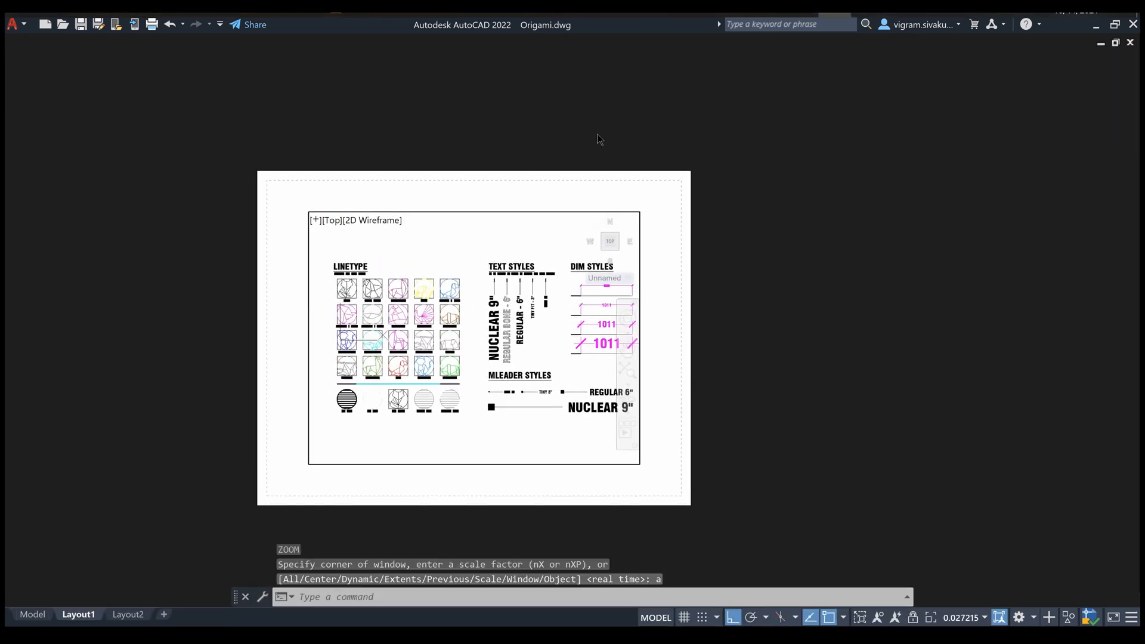
{"action": "double_click", "coordinate": [598, 138]}
{"action": "key", "text": "Escape"}
{"action": "key", "text": "Escape"}
{"action": "key", "text": "Escape"}
{"action": "scroll", "coordinate": [387, 401], "scroll_direction": "up", "scroll_amount": 2}
{"action": "middle_click_drag", "start_coordinate": [388, 401], "coordinate": [523, 383]}
- Check the style samples in model space and return to Layout1
{"action": "left_click", "coordinate": [34, 618]}
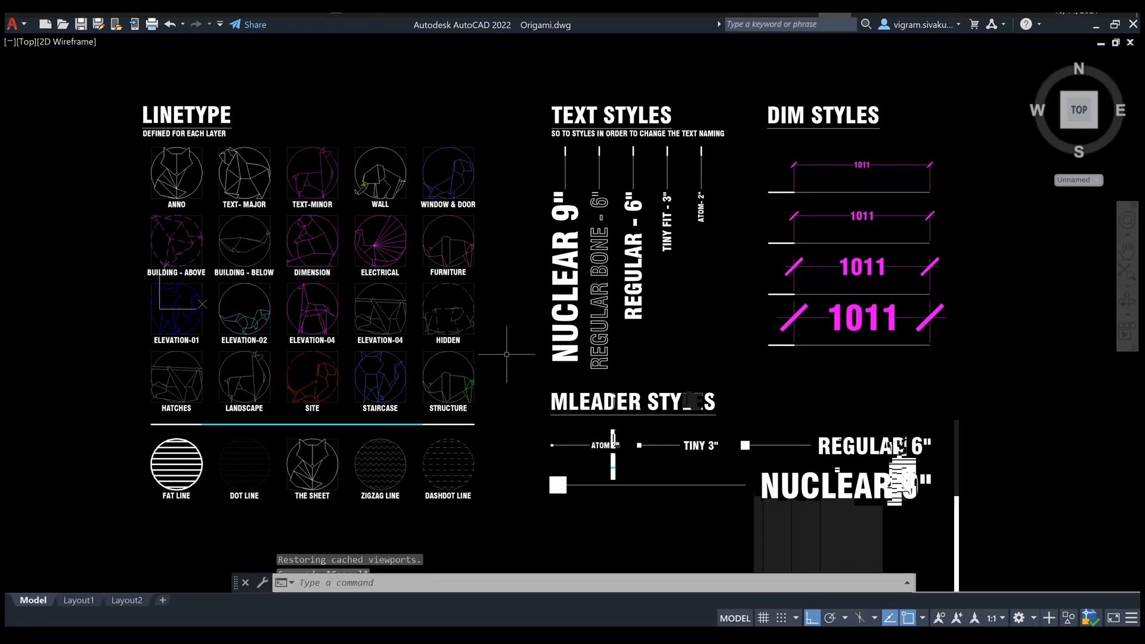
{"action": "left_click", "coordinate": [78, 614]}
{"action": "middle_click_drag", "start_coordinate": [1029, 235], "coordinate": [956, 262]}
{"action": "key", "text": "Escape"}
{"action": "key", "text": "Escape"}
{"action": "key", "text": "Escape"}
- Modify Layout1's page setup to use the custom master .ctb table, with plot styles displayed and plot transparency enabled
{"action": "right_click", "coordinate": [78, 615]}
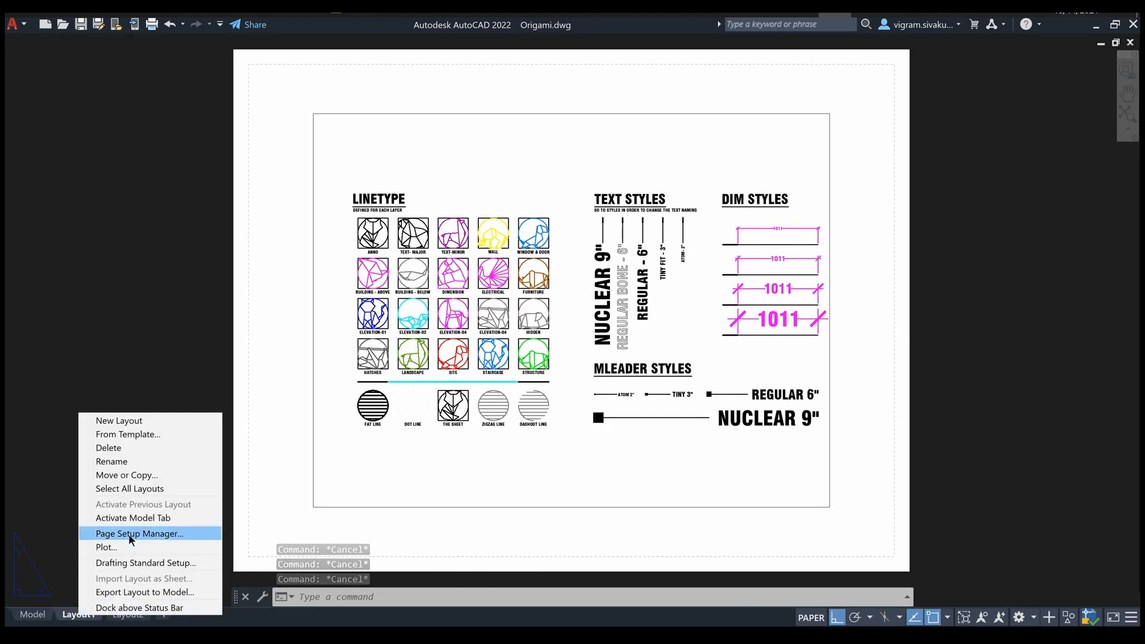
{"action": "left_click", "coordinate": [152, 532]}
{"action": "left_click_drag", "start_coordinate": [851, 159], "coordinate": [598, 156]}
{"action": "left_click", "coordinate": [692, 297]}
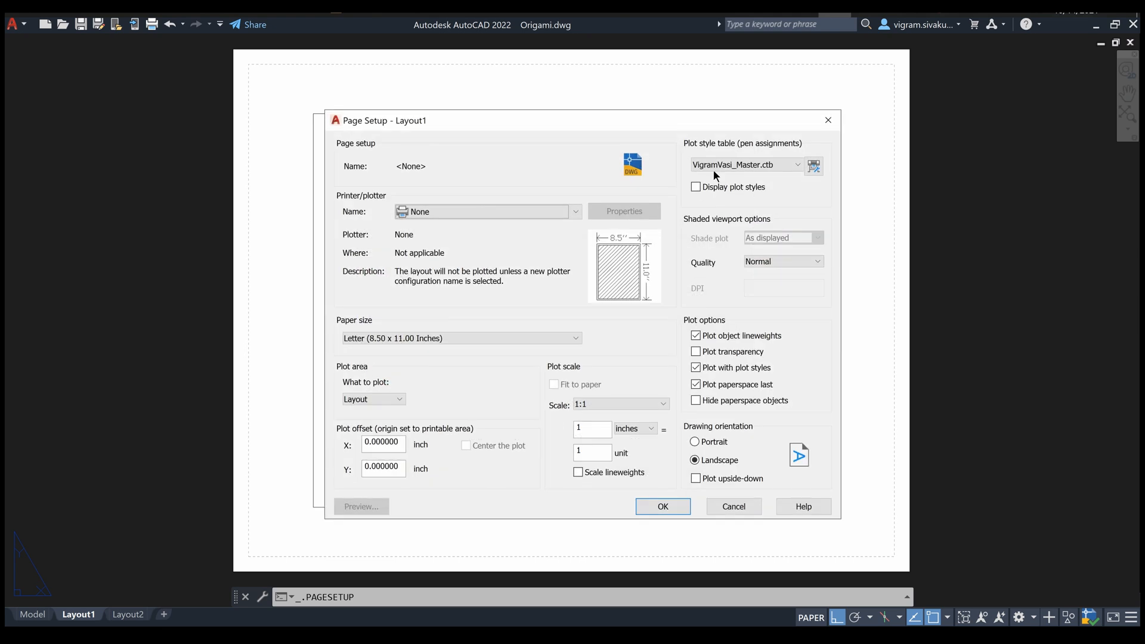
{"action": "left_click", "coordinate": [714, 167]}
{"action": "left_click", "coordinate": [749, 310]}
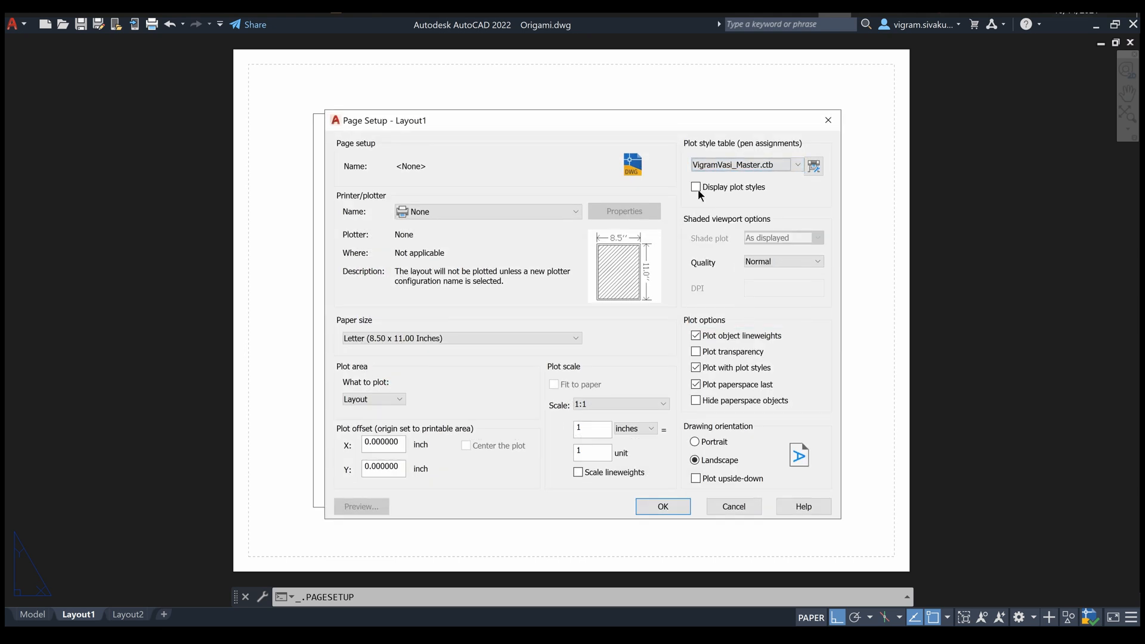
{"action": "left_click", "coordinate": [695, 187]}
{"action": "left_click", "coordinate": [696, 352]}
- Choose the AutoCAD PDF (High Quality Print).pc3 plotter with ISO full bleed A3 (420.00 x 297.00 MM) paper for Layout1
{"action": "left_click", "coordinate": [507, 212]}
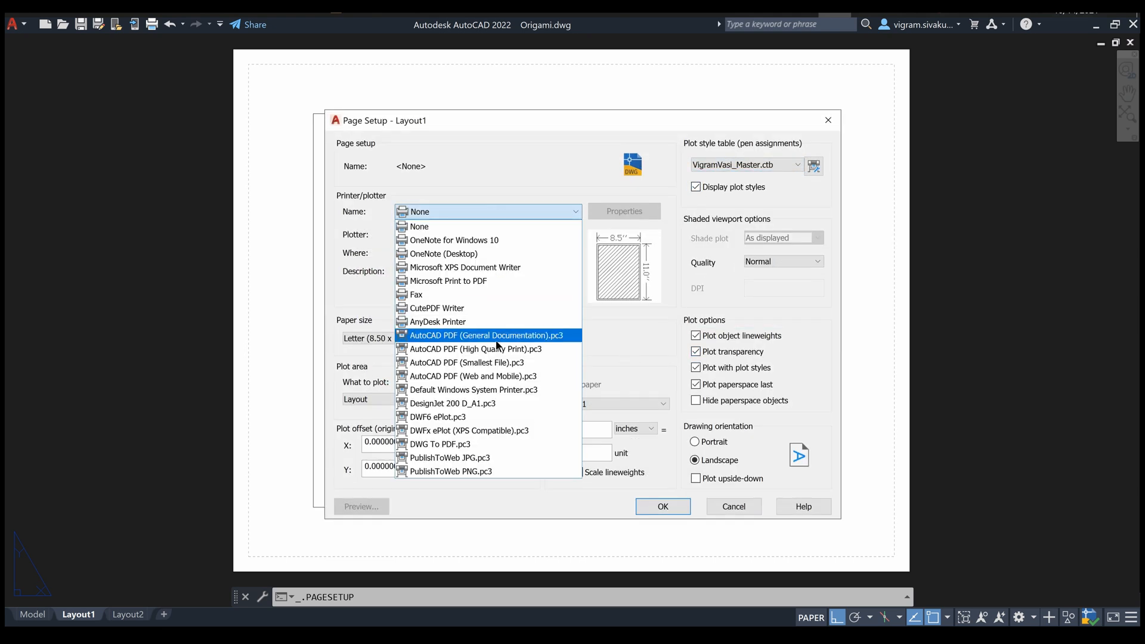
{"action": "left_click", "coordinate": [493, 335]}
{"action": "left_click", "coordinate": [494, 338]}
{"action": "scroll", "coordinate": [498, 310], "scroll_direction": "up", "scroll_amount": 7}
{"action": "left_click", "coordinate": [453, 217]}
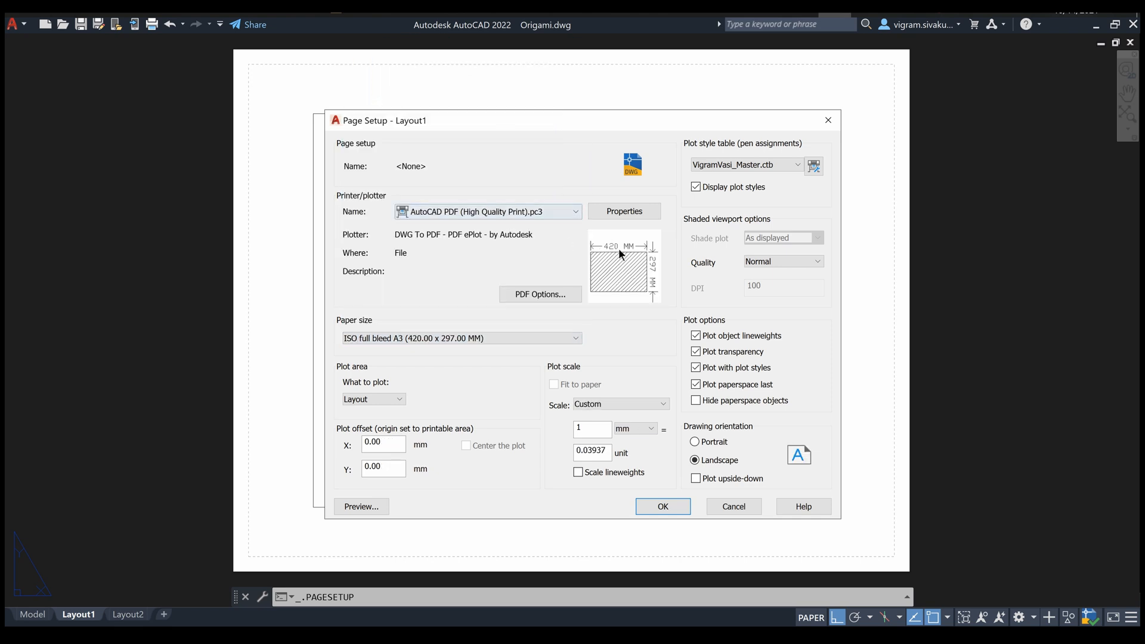
- Set the shaded viewport quality to Custom at 300 DPI and apply the page setup to Layout1
{"action": "left_click", "coordinate": [784, 262]}
{"action": "left_click", "coordinate": [766, 310]}
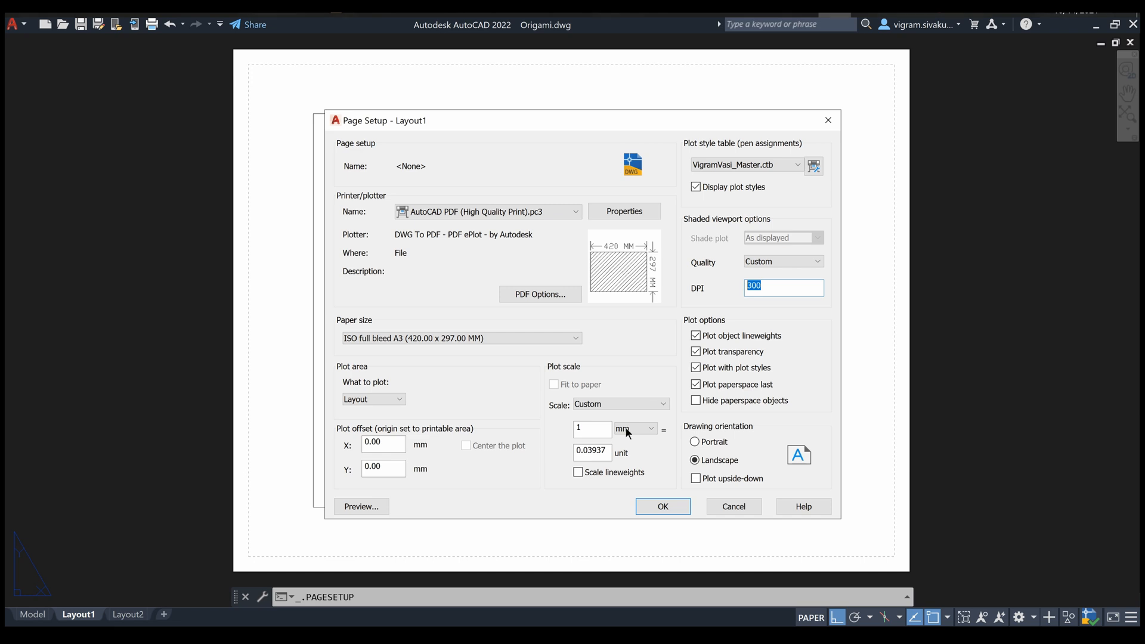
{"action": "left_click", "coordinate": [650, 504]}
{"action": "left_click", "coordinate": [651, 474]}
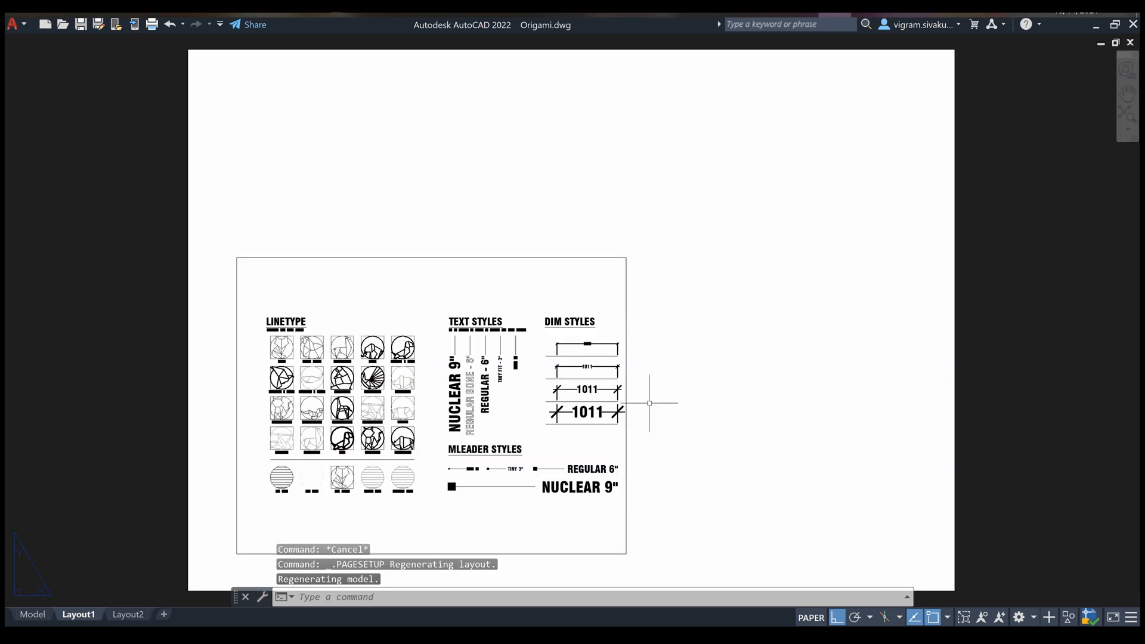
{"action": "middle_click_drag", "start_coordinate": [877, 311], "coordinate": [804, 304]}
{"action": "left_click", "coordinate": [535, 310]}
{"action": "left_click", "coordinate": [510, 240]}
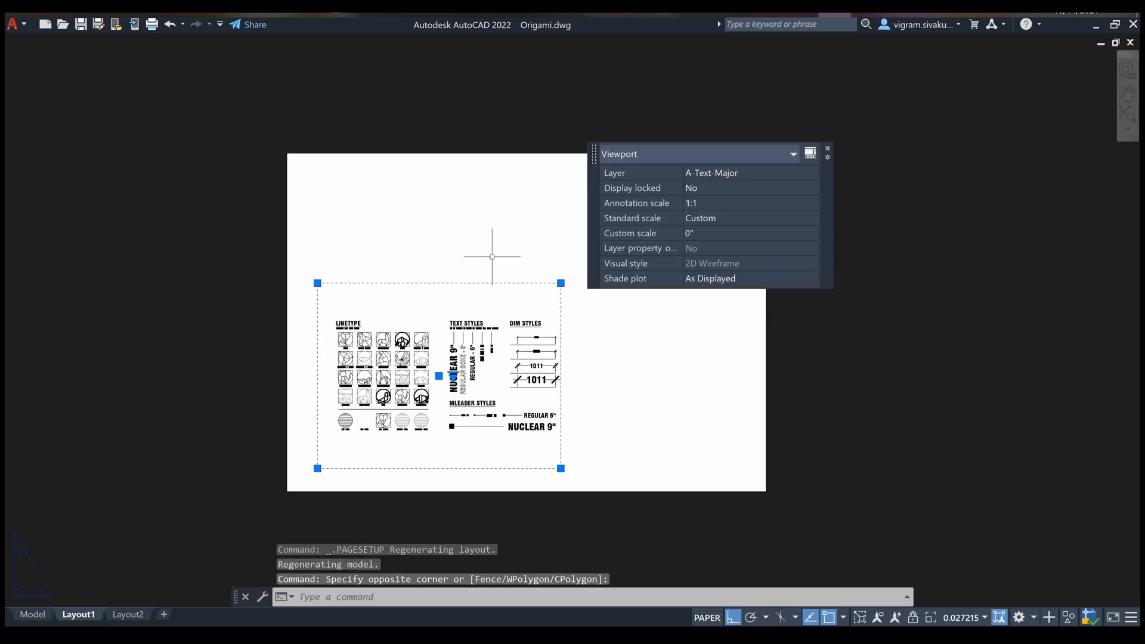
{"action": "key", "text": "Escape"}
{"action": "key", "text": "Escape"}
{"action": "type", "text": "DIM"}
{"action": "key", "text": "Return"}
{"action": "left_click", "coordinate": [287, 154]}
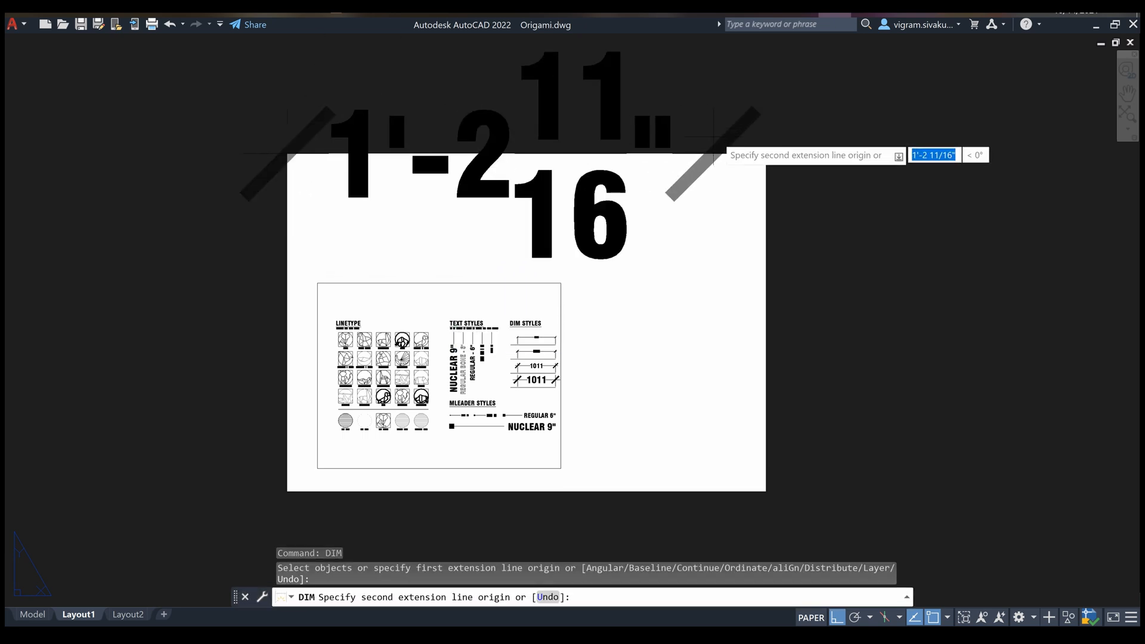
{"action": "key", "text": "Escape"}
- Move the viewport so its upper-left corner sits on the sheet's upper-left corner
{"action": "left_click", "coordinate": [587, 325]}
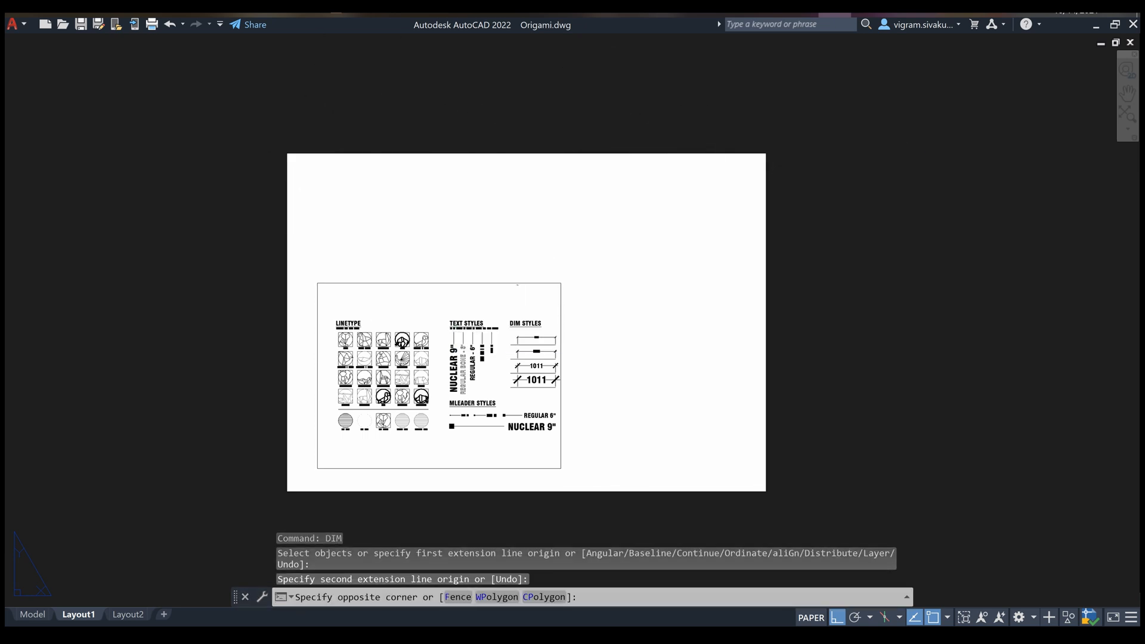
{"action": "left_click", "coordinate": [459, 253]}
{"action": "type", "text": "m"}
{"action": "key", "text": "Return"}
{"action": "left_click", "coordinate": [677, 378]}
{"action": "key", "text": "F8"}
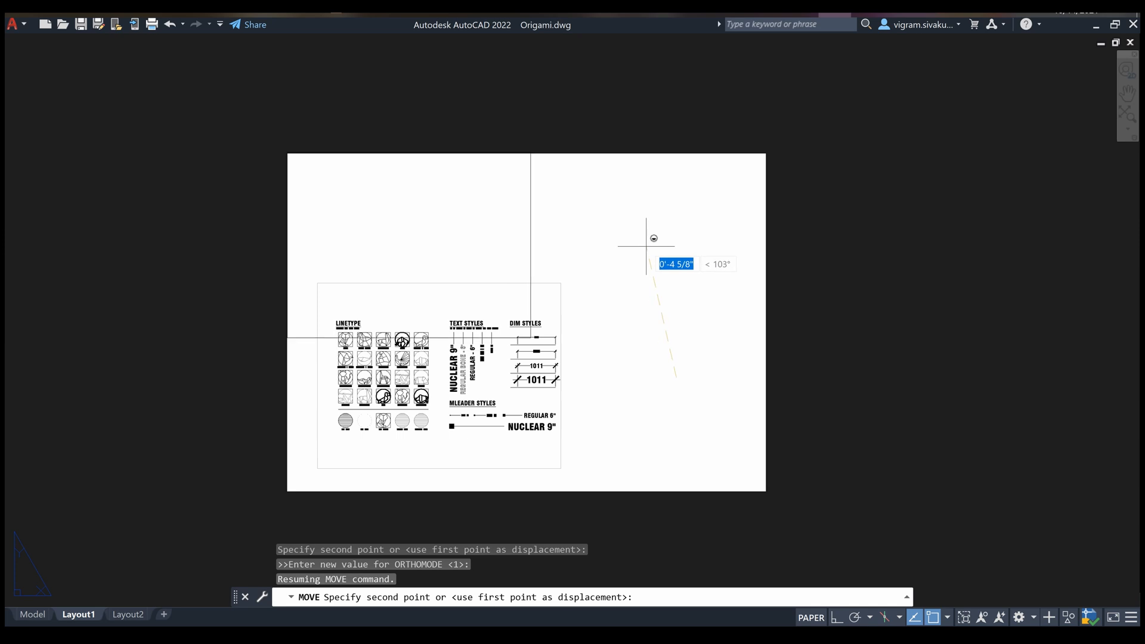
{"action": "left_click", "coordinate": [646, 246], "text": "shift"}
{"action": "key", "text": "Escape"}
- Stretch the viewport's right and lower edges so that it fills the whole A3 sheet
{"action": "left_click", "coordinate": [557, 298]}
{"action": "left_click", "coordinate": [501, 327]}
{"action": "left_click", "coordinate": [531, 337]}
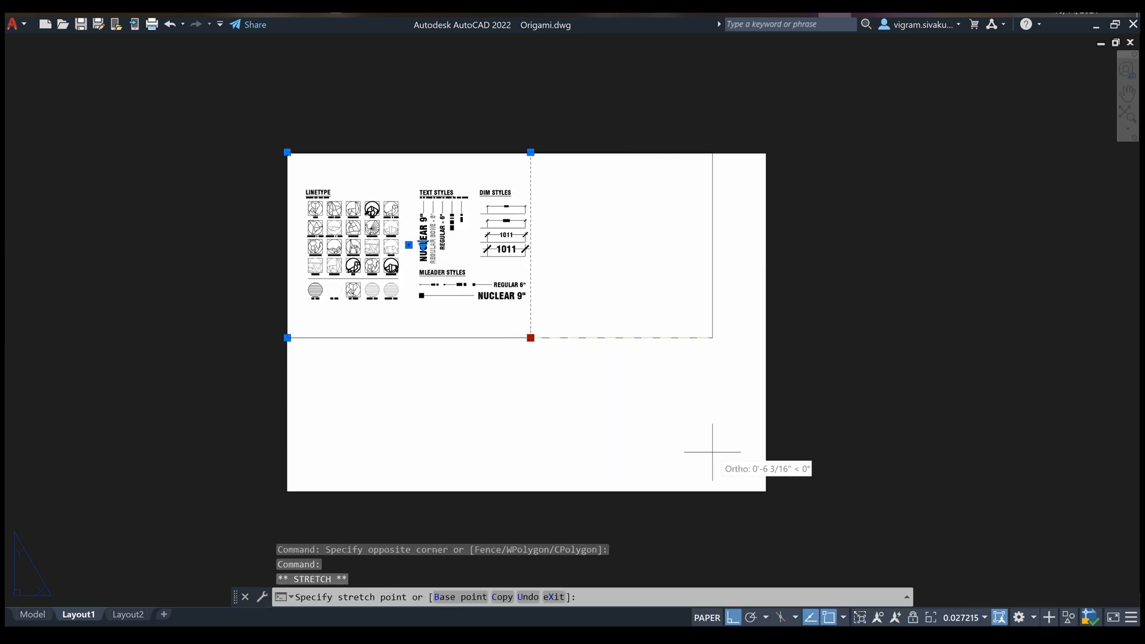
{"action": "left_click", "coordinate": [765, 362]}
{"action": "left_click", "coordinate": [287, 337]}
{"action": "left_click", "coordinate": [284, 490]}
{"action": "key", "text": "Escape"}
{"action": "left_click", "coordinate": [239, 262]}
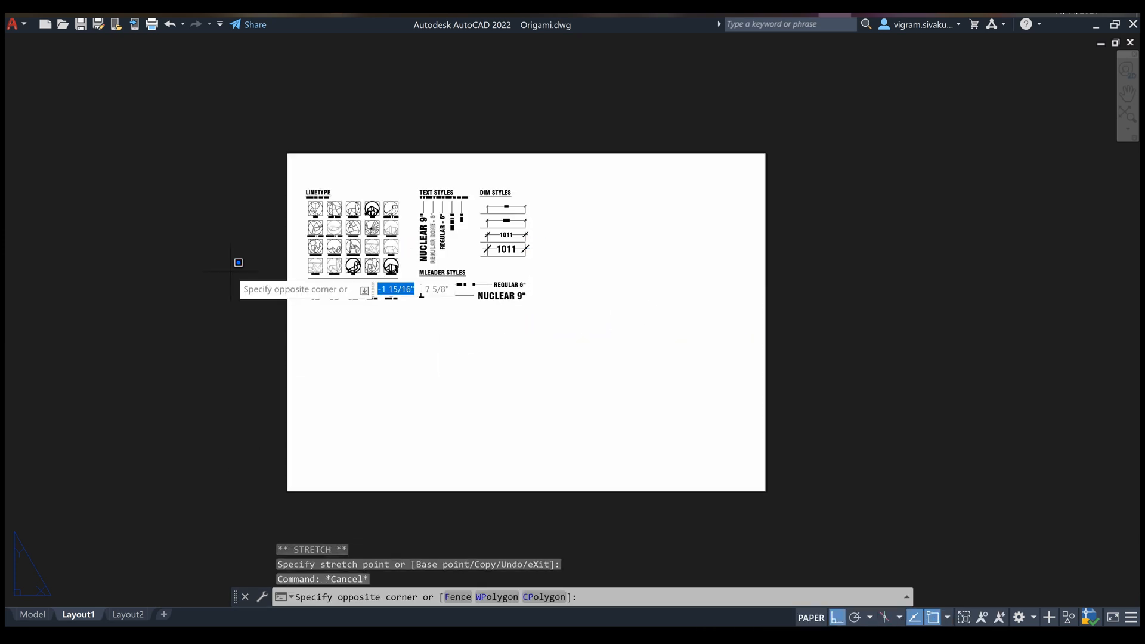
{"action": "key", "text": "Escape"}
- Activate the viewport over the linetype samples and regenerate the model
{"action": "scroll", "coordinate": [374, 235], "scroll_direction": "up", "scroll_amount": 6}
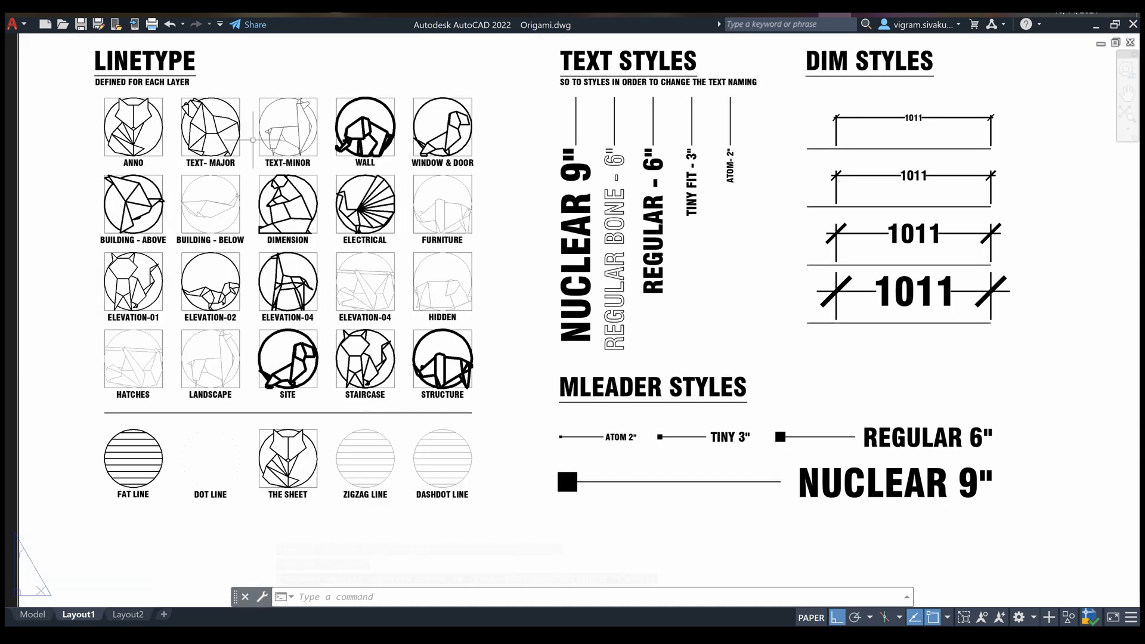
{"action": "double_click", "coordinate": [507, 309]}
{"action": "key", "text": "Escape"}
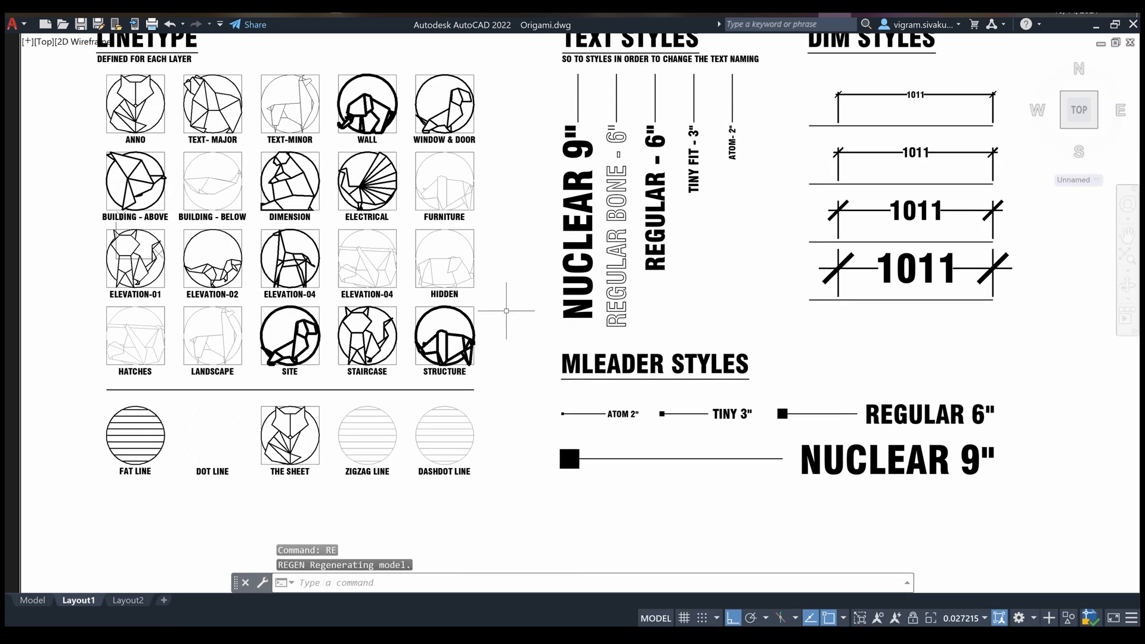
{"action": "scroll", "coordinate": [367, 104], "scroll_direction": "up", "scroll_amount": 3}
{"action": "scroll", "coordinate": [346, 211], "scroll_direction": "down", "scroll_amount": 3}
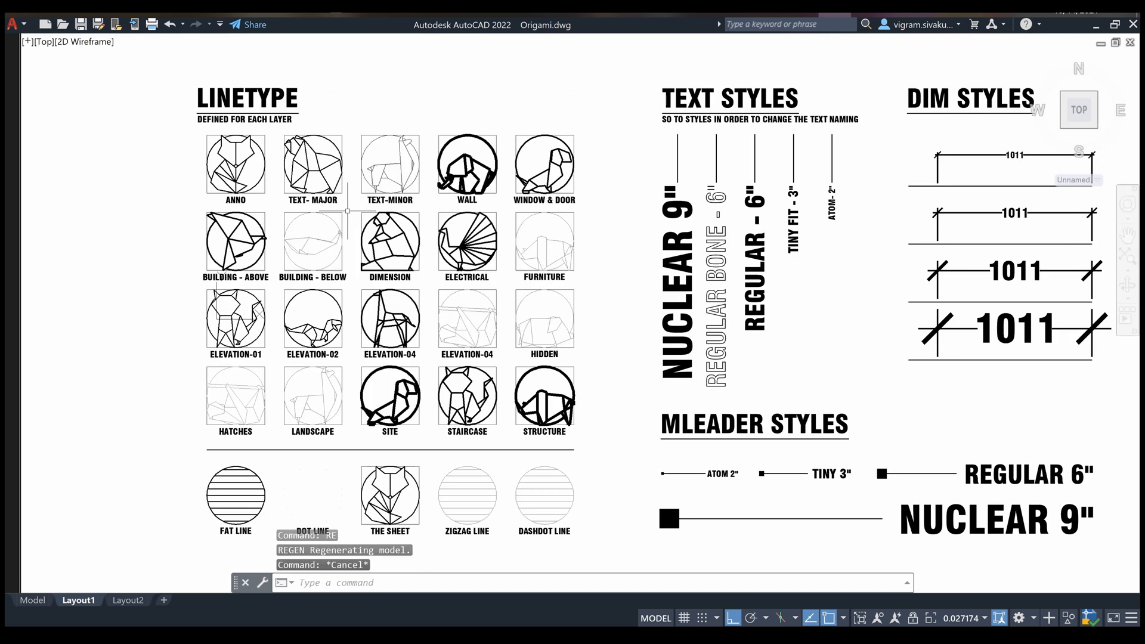
- Set PSLTSCALE to 0 and regenerate the viewport so the linetypes use the new scaling
{"action": "type", "text": "psltscale"}
{"action": "key", "text": "Return"}
{"action": "type", "text": "0"}
{"action": "key", "text": "Return"}
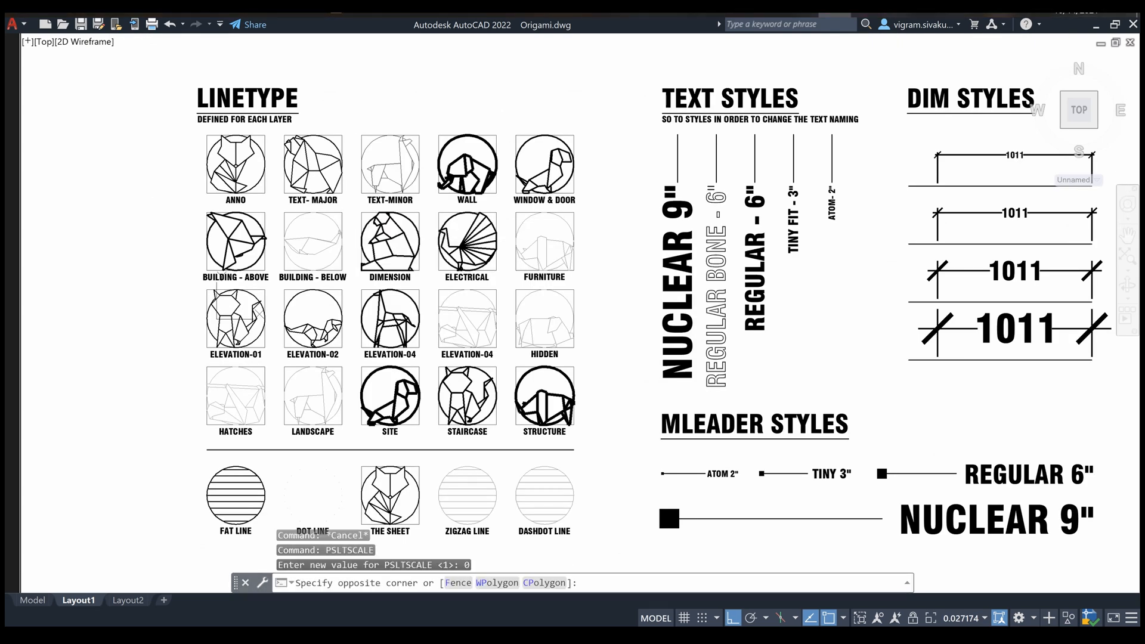
{"action": "key", "text": "Escape"}
{"action": "type", "text": "re"}
{"action": "key", "text": "Return"}
{"action": "scroll", "coordinate": [300, 302], "scroll_direction": "up", "scroll_amount": 5}
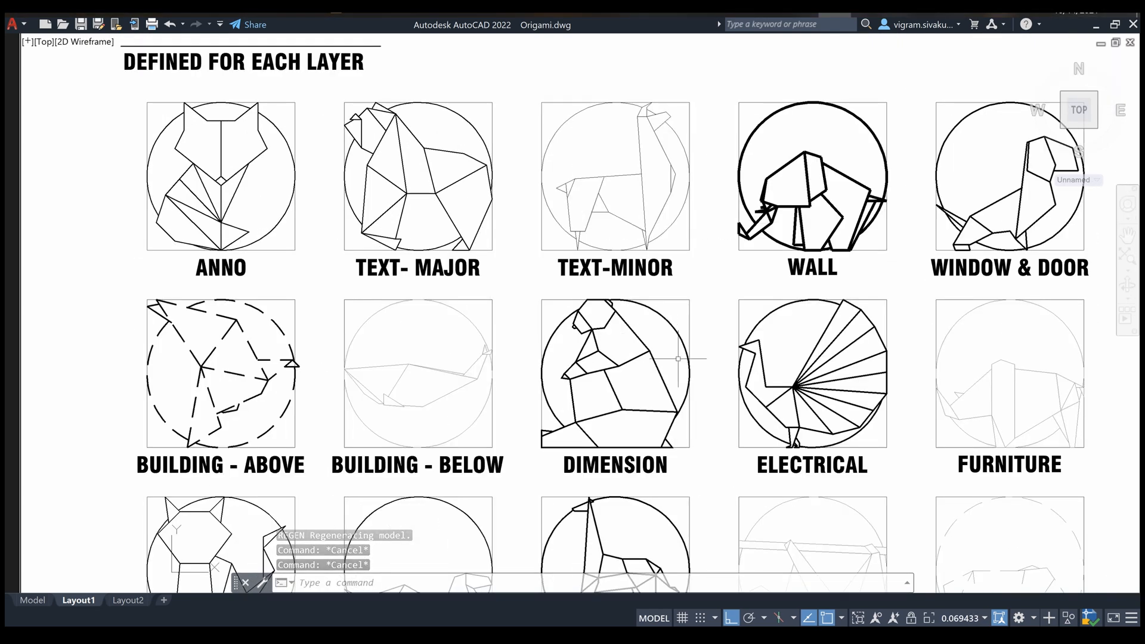
- Assign the objects of the Dot Line sample to the A-Anno layer
{"action": "middle_click_drag", "start_coordinate": [1055, 424], "coordinate": [1083, 322]}
{"action": "middle_click_drag", "start_coordinate": [1079, 487], "coordinate": [1070, 242]}
{"action": "left_click", "coordinate": [454, 389]}
{"action": "left_click", "coordinate": [281, 230]}
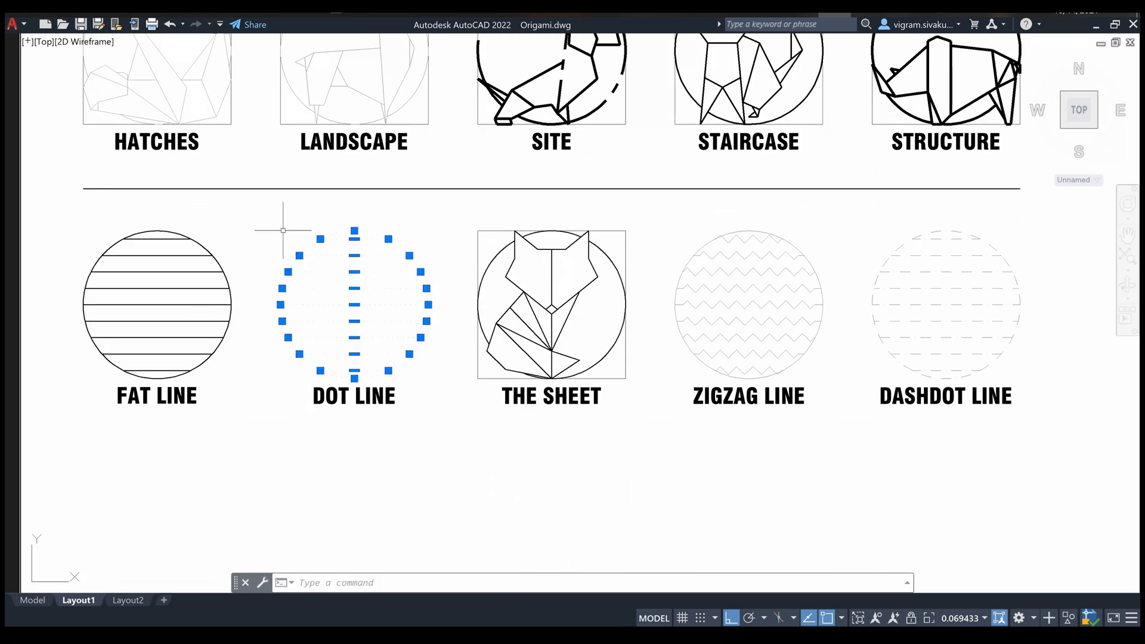
{"action": "left_click", "coordinate": [460, 220]}
{"action": "left_click", "coordinate": [253, 384]}
{"action": "left_click", "coordinate": [763, 174]}
{"action": "left_click", "coordinate": [770, 185]}
{"action": "left_click", "coordinate": [772, 190]}
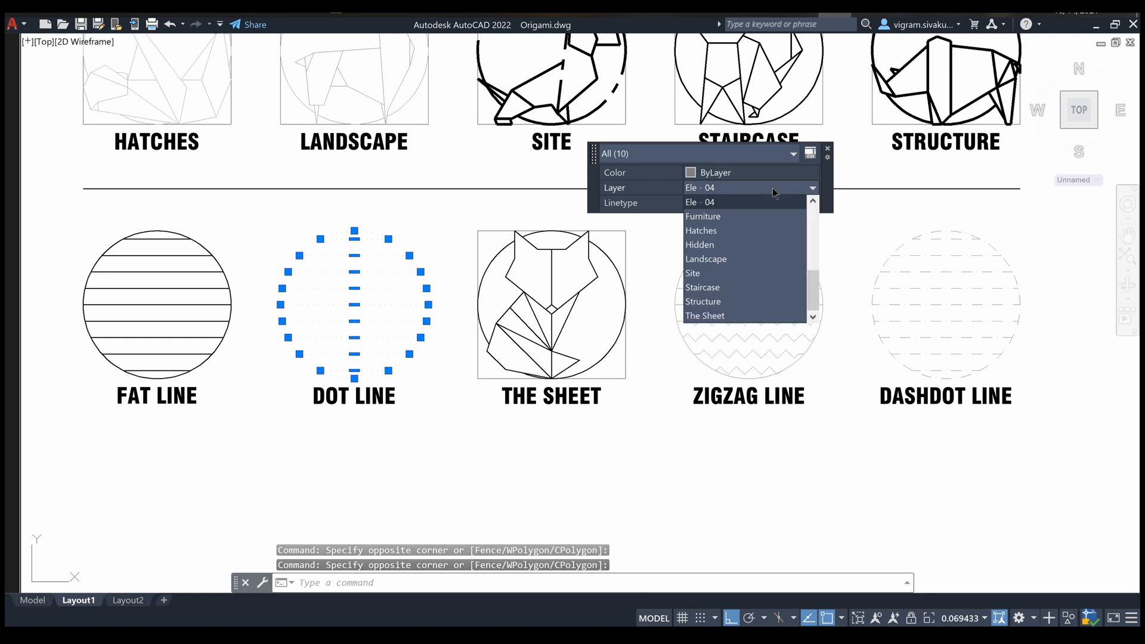
{"action": "scroll", "coordinate": [774, 221], "scroll_direction": "up", "scroll_amount": 7}
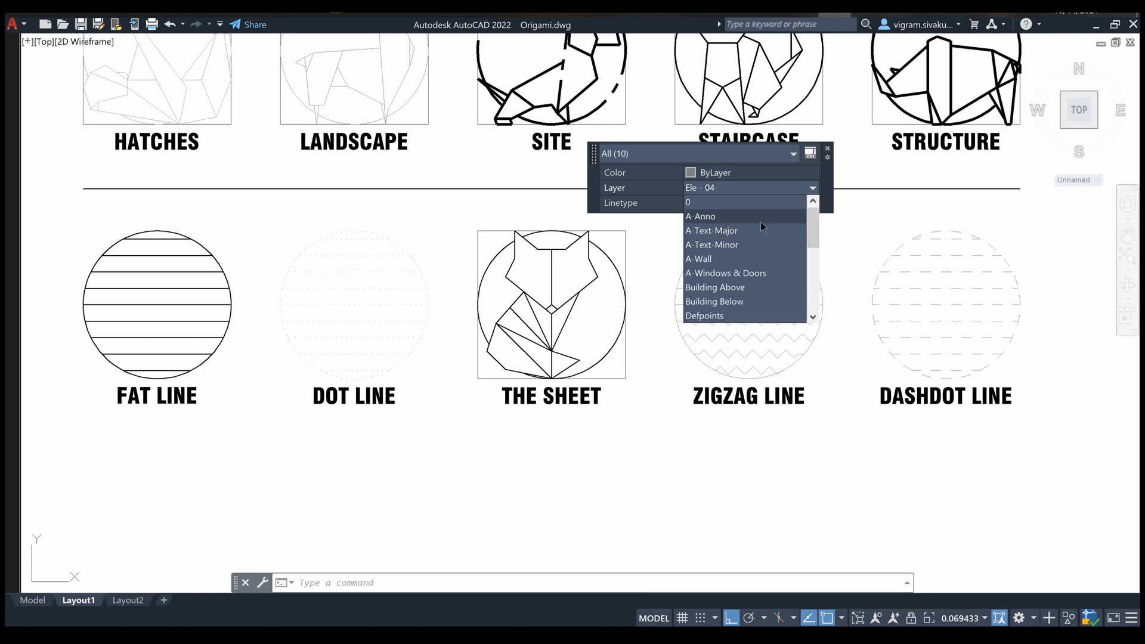
{"action": "left_click", "coordinate": [761, 221]}
{"action": "key", "text": "Escape"}
- Examine how the multileader, text and dimension style samples display in the viewport
{"action": "middle_click_drag", "start_coordinate": [948, 455], "coordinate": [474, 455]}
{"action": "scroll", "coordinate": [474, 454], "scroll_direction": "down", "scroll_amount": 2}
{"action": "scroll", "coordinate": [1002, 450], "scroll_direction": "up", "scroll_amount": 1}
{"action": "middle_click_drag", "start_coordinate": [1002, 449], "coordinate": [966, 481]}
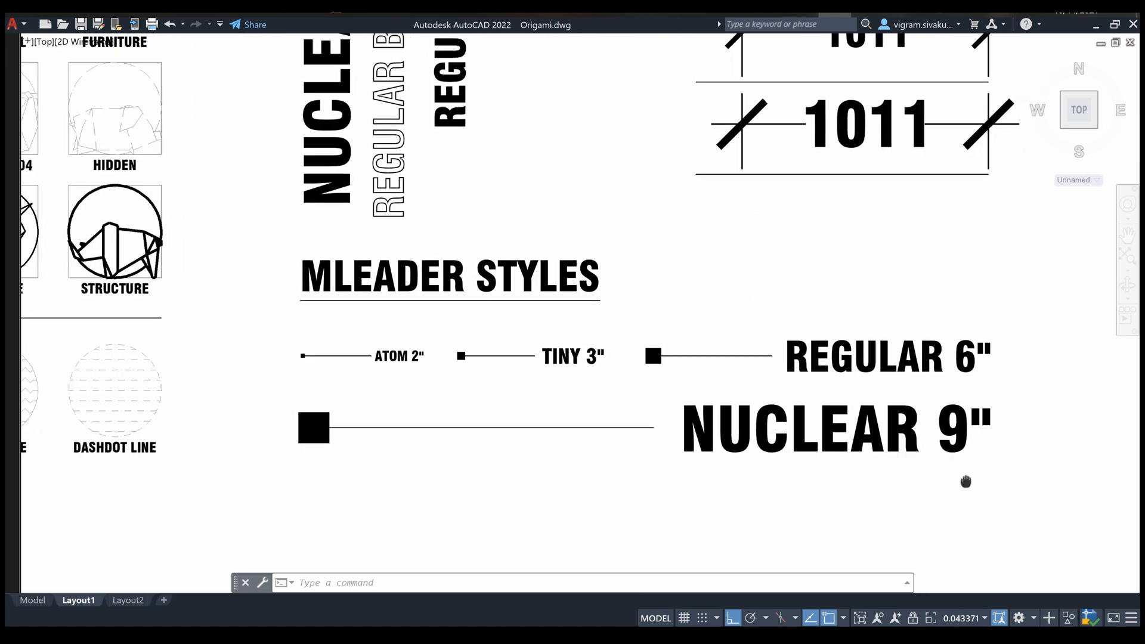
{"action": "scroll", "coordinate": [671, 480], "scroll_direction": "down", "scroll_amount": 1}
{"action": "middle_click_drag", "start_coordinate": [660, 281], "coordinate": [636, 338]}
{"action": "scroll", "coordinate": [621, 222], "scroll_direction": "up", "scroll_amount": 1}
{"action": "middle_click_drag", "start_coordinate": [638, 200], "coordinate": [623, 295]}
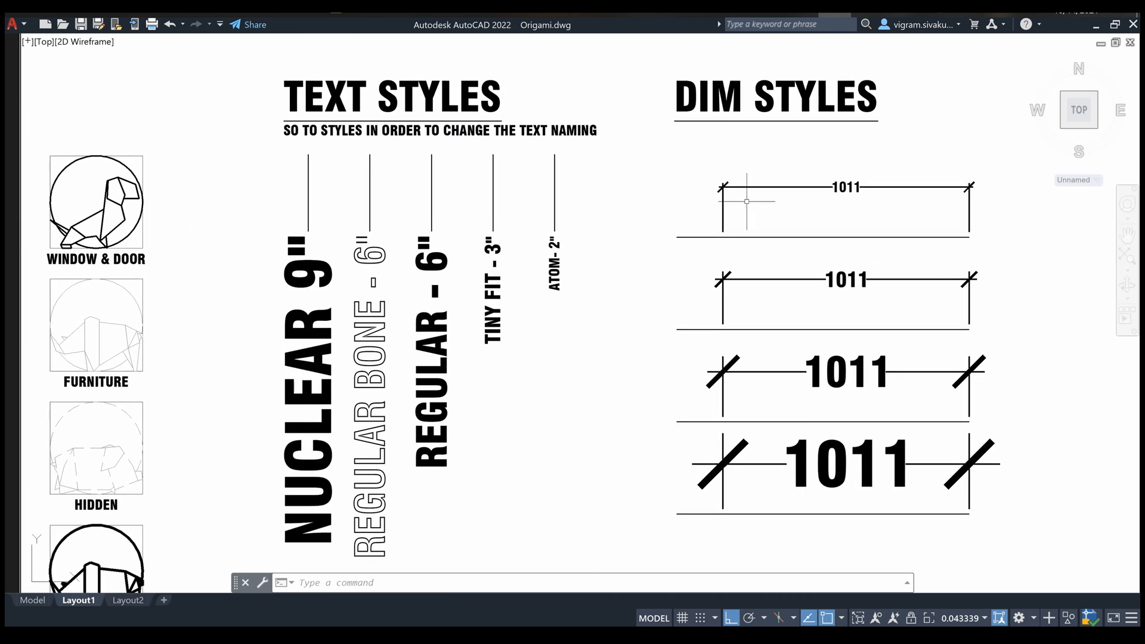
{"action": "scroll", "coordinate": [911, 215], "scroll_direction": "down", "scroll_amount": 2}
{"action": "scroll", "coordinate": [297, 373], "scroll_direction": "down", "scroll_amount": 1}
{"action": "scroll", "coordinate": [187, 374], "scroll_direction": "down", "scroll_amount": 1}
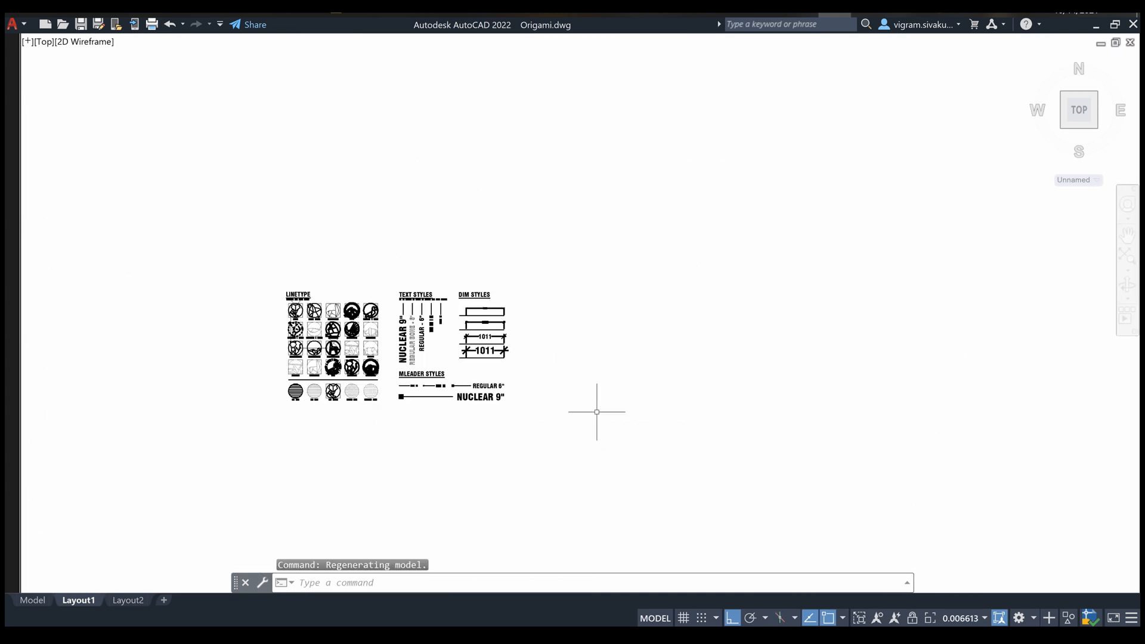
- Undo the last view change inside the viewport and lock the viewport display
{"action": "key", "text": "ctrl+z"}
{"action": "left_click", "coordinate": [912, 617]}
{"action": "scroll", "coordinate": [516, 303], "scroll_direction": "down", "scroll_amount": 4}
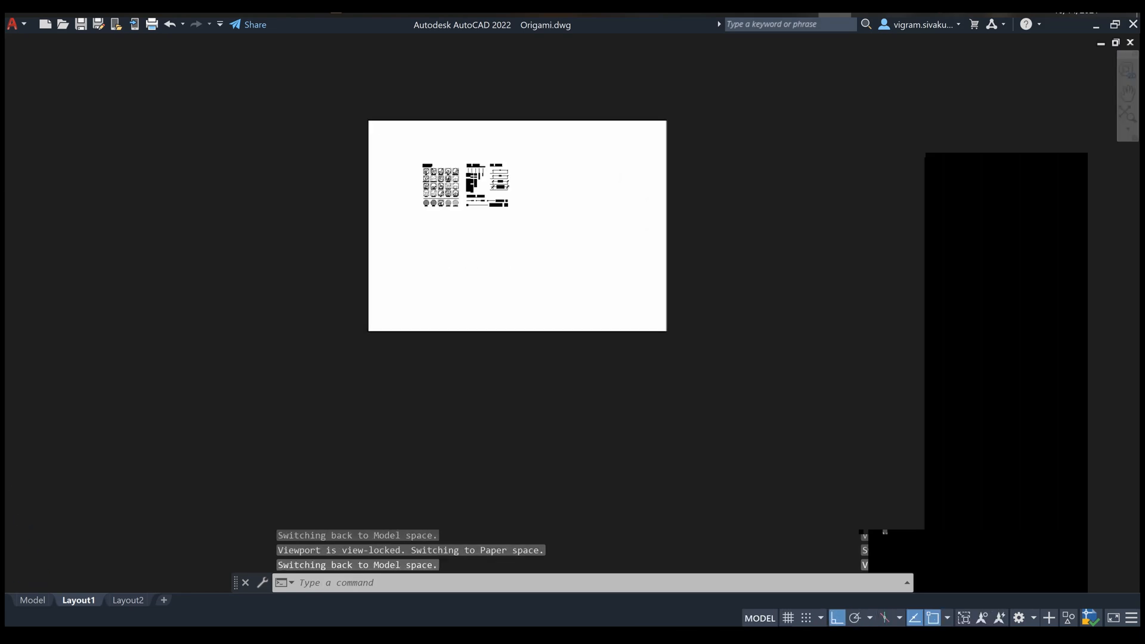
{"action": "scroll", "coordinate": [486, 251], "scroll_direction": "up", "scroll_amount": 1}
{"action": "middle_click_drag", "start_coordinate": [459, 178], "coordinate": [456, 273]}
- Zoom the viewport to a window around the style samples, lock its display and return to paper space
{"action": "double_click", "coordinate": [440, 337]}
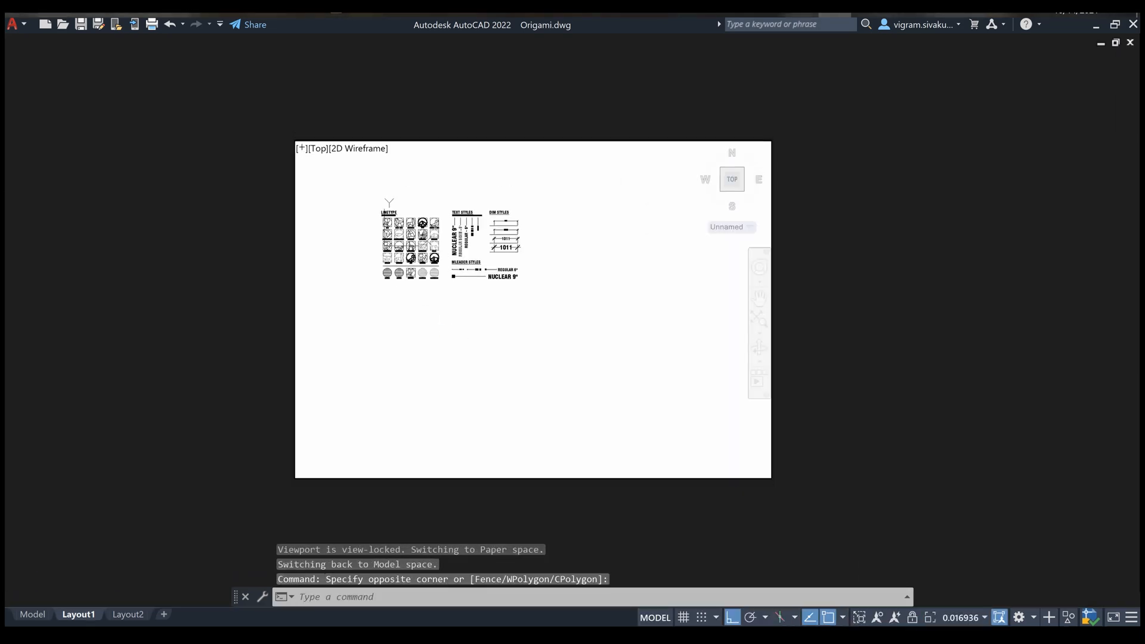
{"action": "type", "text": "z"}
{"action": "key", "text": "Return"}
{"action": "left_click", "coordinate": [373, 201]}
{"action": "left_click", "coordinate": [664, 406]}
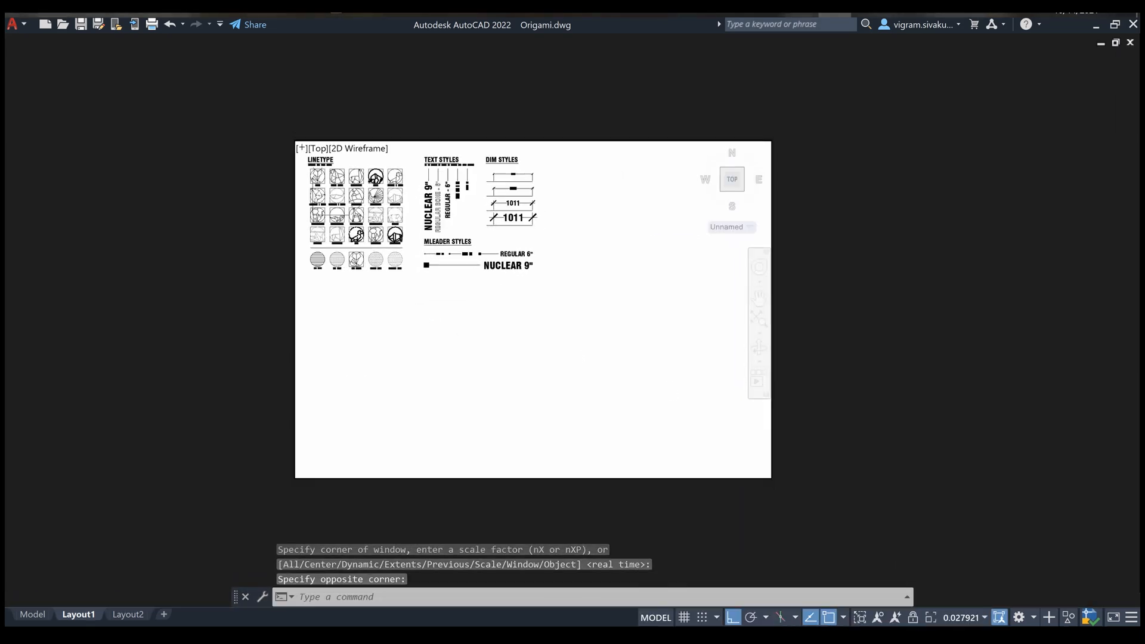
{"action": "left_click", "coordinate": [912, 618]}
{"action": "left_click", "coordinate": [915, 621]}
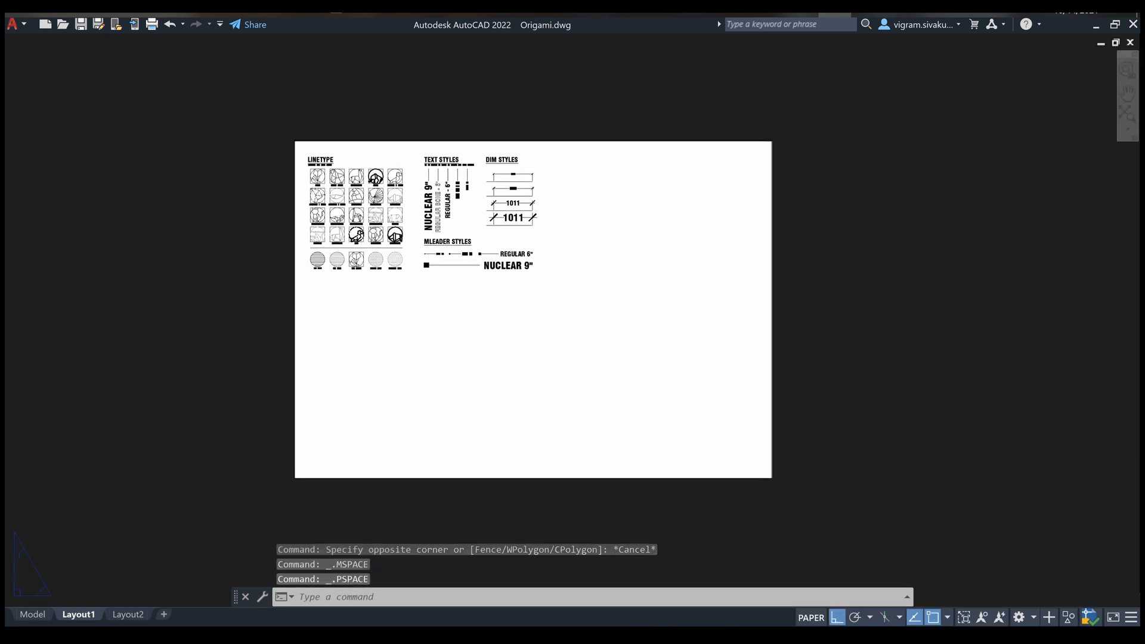
- Inspect the lineweights, screening and linetypes of the layer samples on the sheet
{"action": "scroll", "coordinate": [328, 186], "scroll_direction": "up", "scroll_amount": 8}
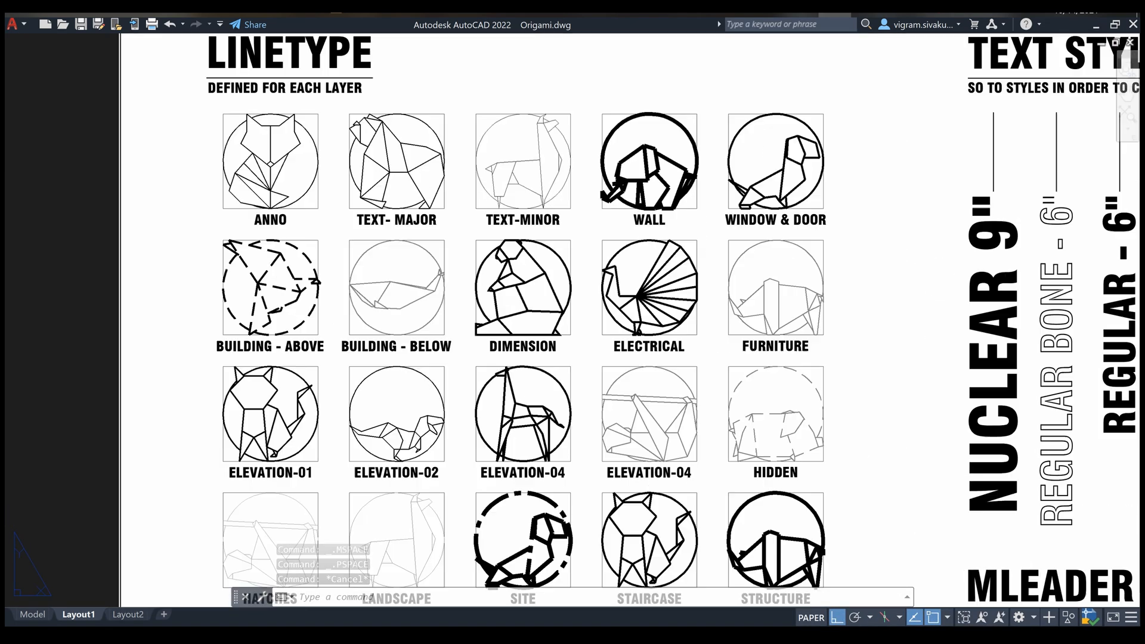
{"action": "scroll", "coordinate": [772, 402], "scroll_direction": "up", "scroll_amount": 6}
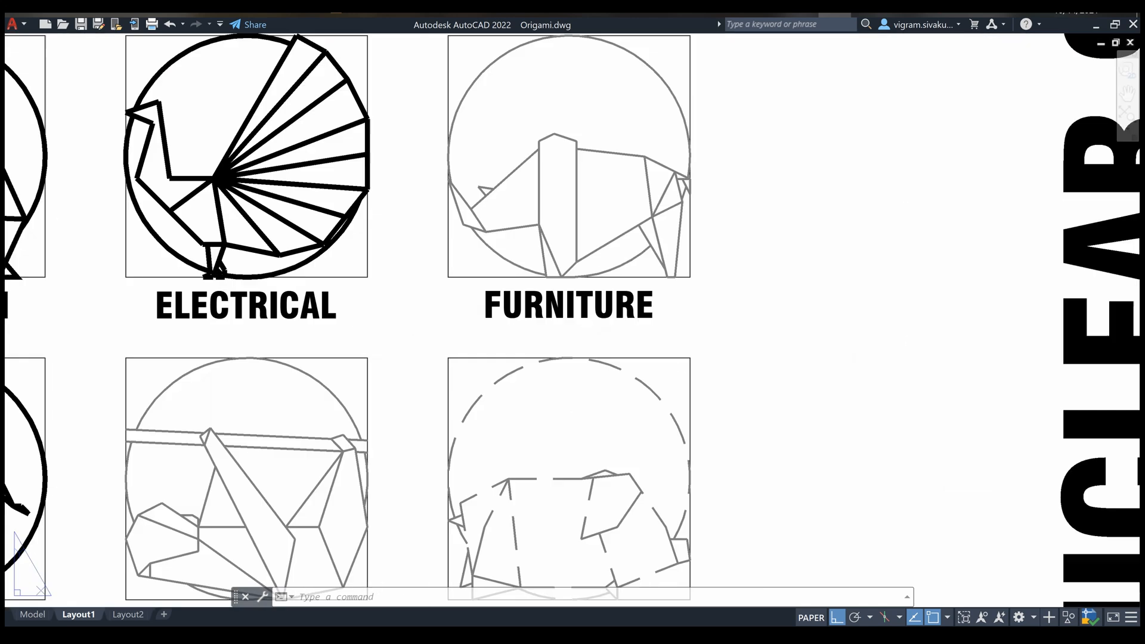
{"action": "scroll", "coordinate": [392, 347], "scroll_direction": "down", "scroll_amount": 10}
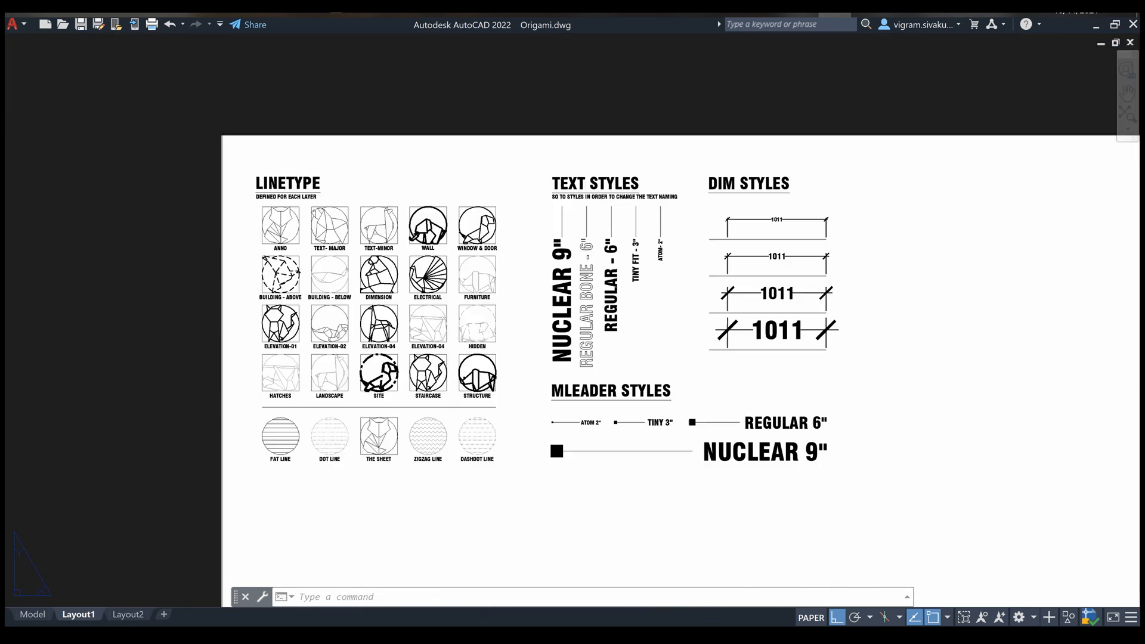
{"action": "key", "text": "Escape"}
{"action": "key", "text": "Escape"}
{"action": "middle_click_drag", "start_coordinate": [185, 338], "coordinate": [167, 203]}
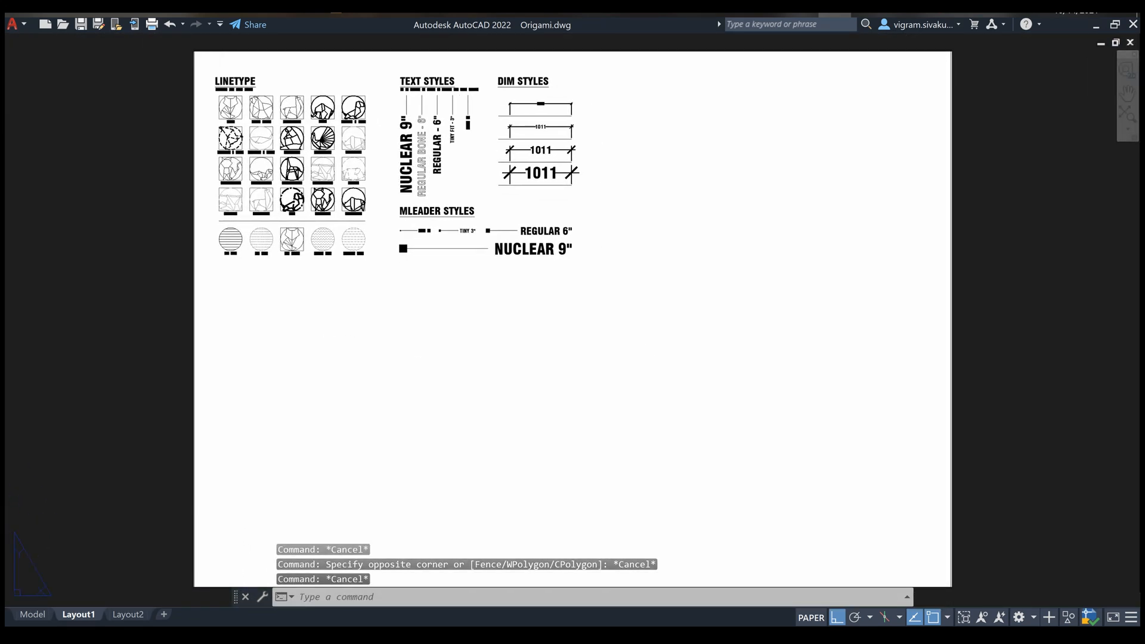
- Return to Layout1 and activate model space inside the viewport around the text and dimension style samples
{"action": "left_click", "coordinate": [32, 614]}
{"action": "left_click", "coordinate": [78, 599]}
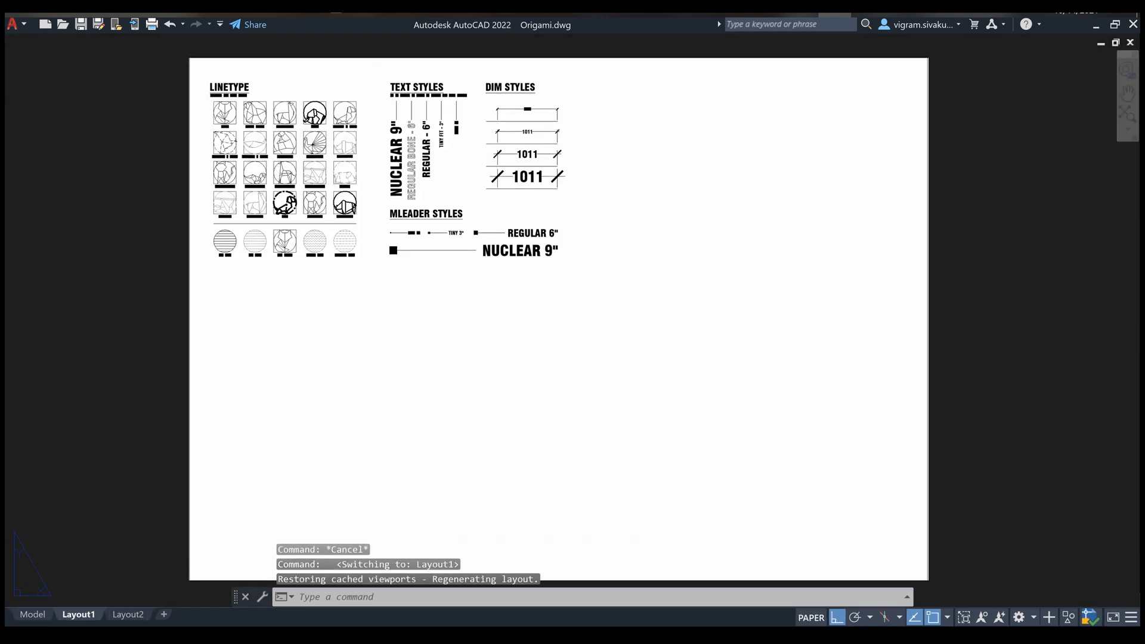
{"action": "scroll", "coordinate": [448, 138], "scroll_direction": "up", "scroll_amount": 4}
{"action": "middle_click_drag", "start_coordinate": [448, 139], "coordinate": [466, 321]}
{"action": "scroll", "coordinate": [465, 322], "scroll_direction": "up", "scroll_amount": 2}
{"action": "double_click", "coordinate": [466, 322]}
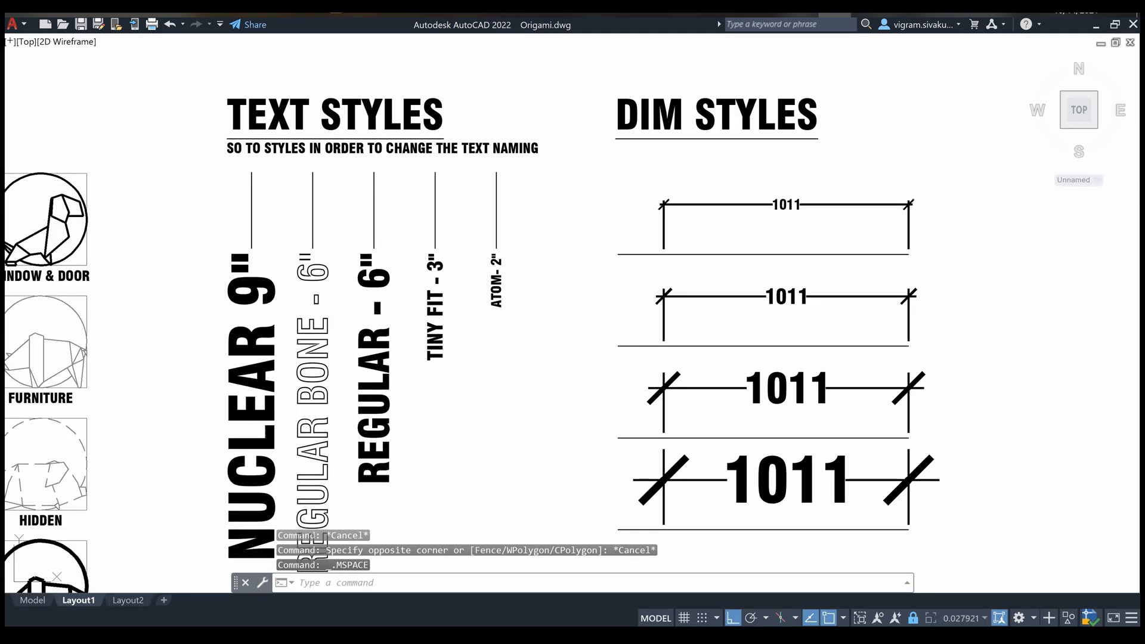
- Assign the short marker polylines of the text style and dimension style samples to layer A-Wall
{"action": "left_click", "coordinate": [207, 162]}
{"action": "left_click", "coordinate": [564, 209]}
{"action": "scroll", "coordinate": [454, 352], "scroll_direction": "down", "scroll_amount": 1}
{"action": "middle_click_drag", "start_coordinate": [453, 351], "coordinate": [373, 319]}
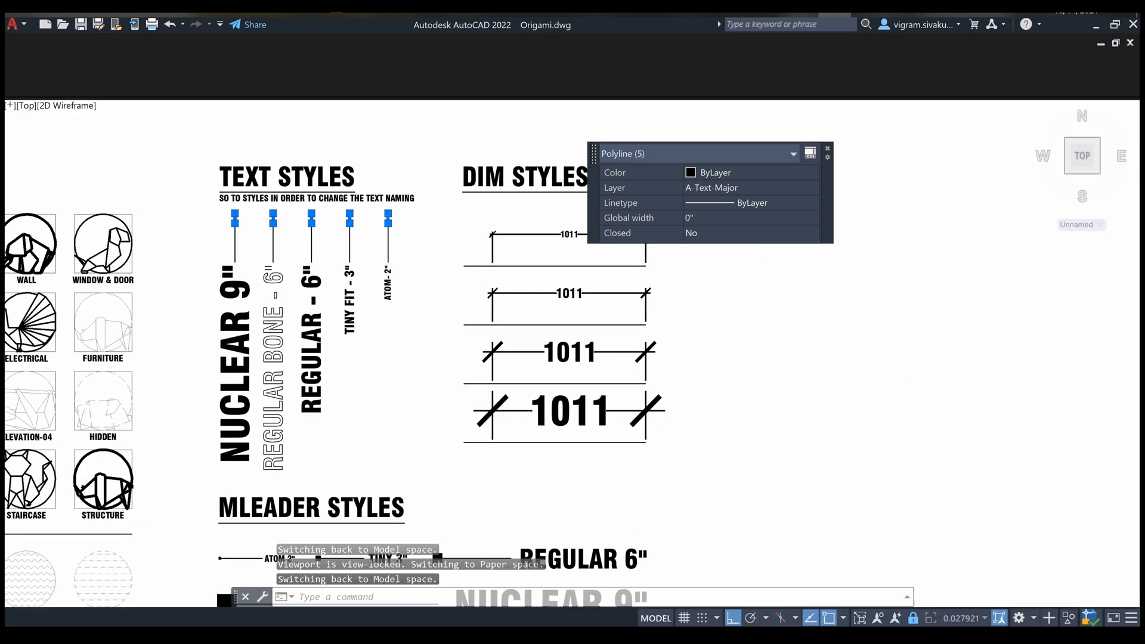
{"action": "left_click", "coordinate": [419, 470]}
{"action": "left_click", "coordinate": [495, 255]}
{"action": "left_click", "coordinate": [745, 187]}
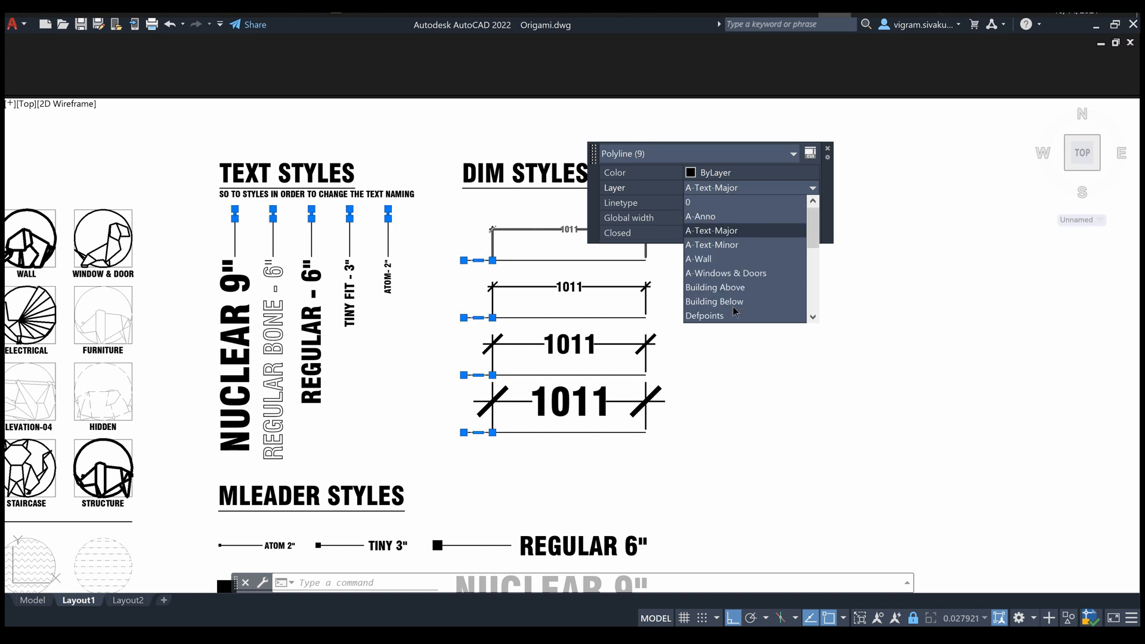
{"action": "left_click", "coordinate": [738, 259]}
{"action": "key", "text": "Escape"}
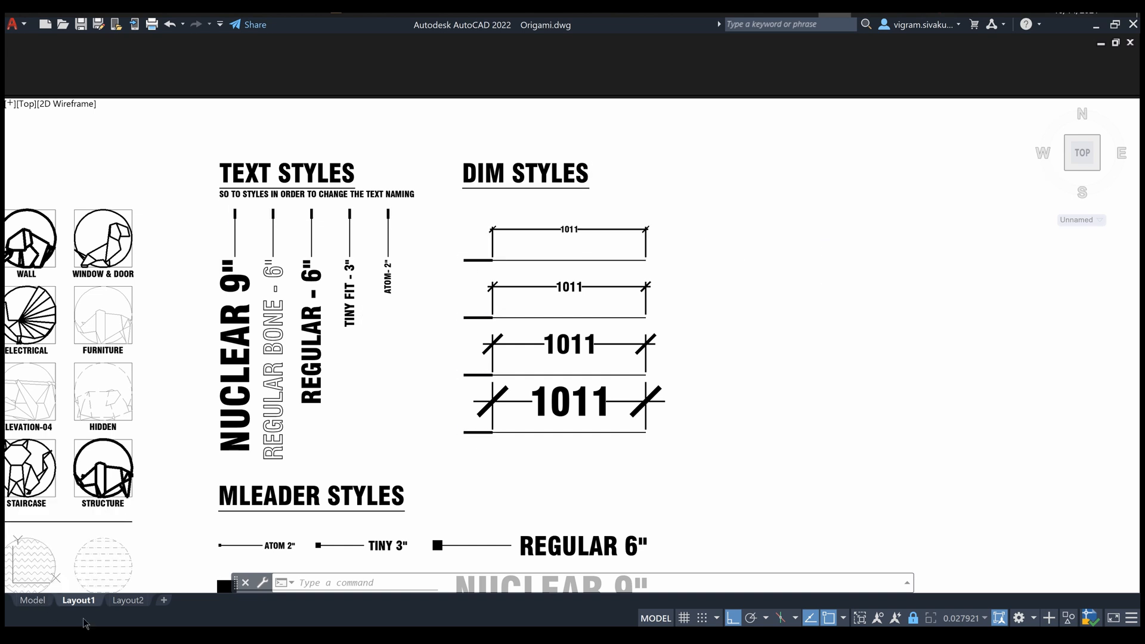
- Match the properties of the Structure sample onto the end segments of the divider line below the layer samples
{"action": "left_click", "coordinate": [33, 600]}
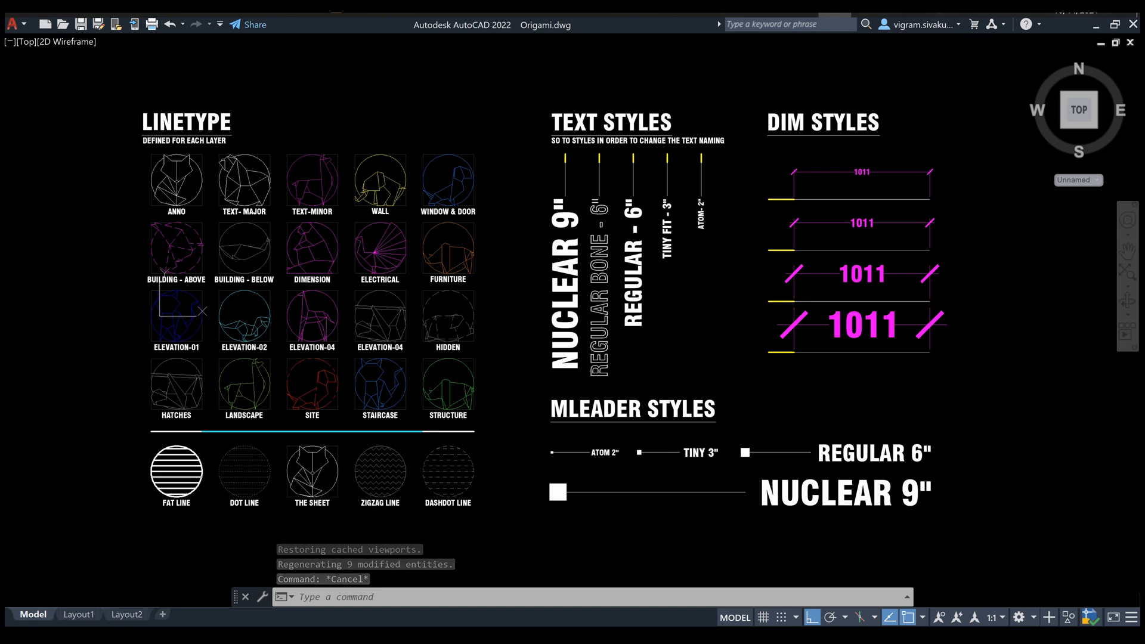
{"action": "left_click", "coordinate": [71, 618]}
{"action": "scroll", "coordinate": [596, 268], "scroll_direction": "down", "scroll_amount": 4}
{"action": "scroll", "coordinate": [370, 370], "scroll_direction": "up", "scroll_amount": 6}
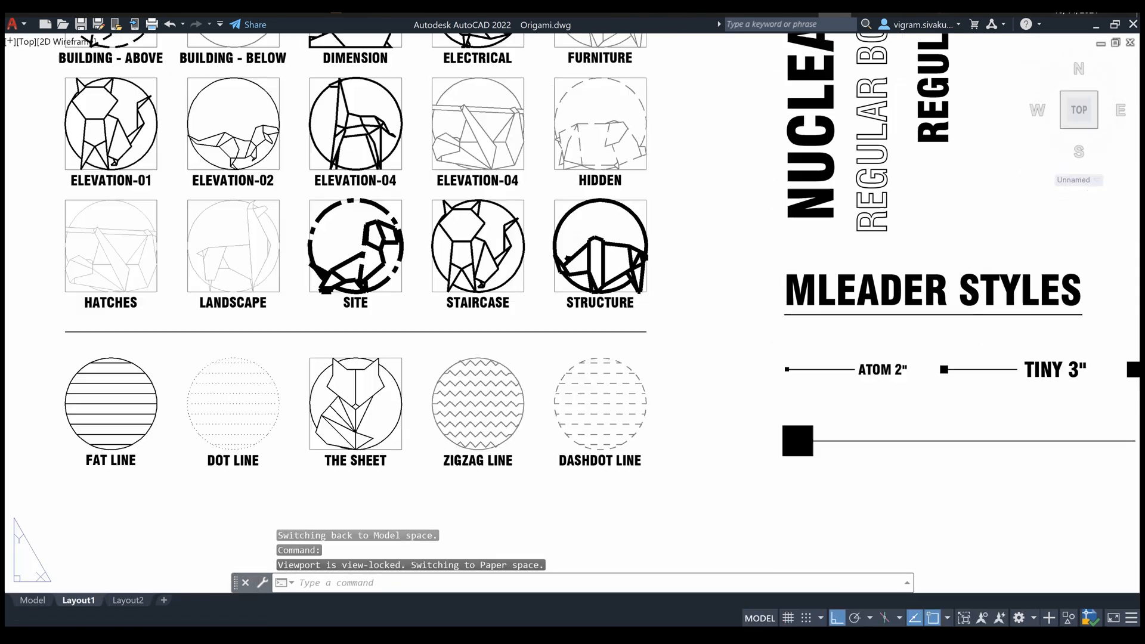
{"action": "left_click", "coordinate": [576, 335]}
{"action": "key", "text": "Escape"}
{"action": "type", "text": "ma"}
{"action": "key", "text": "Return"}
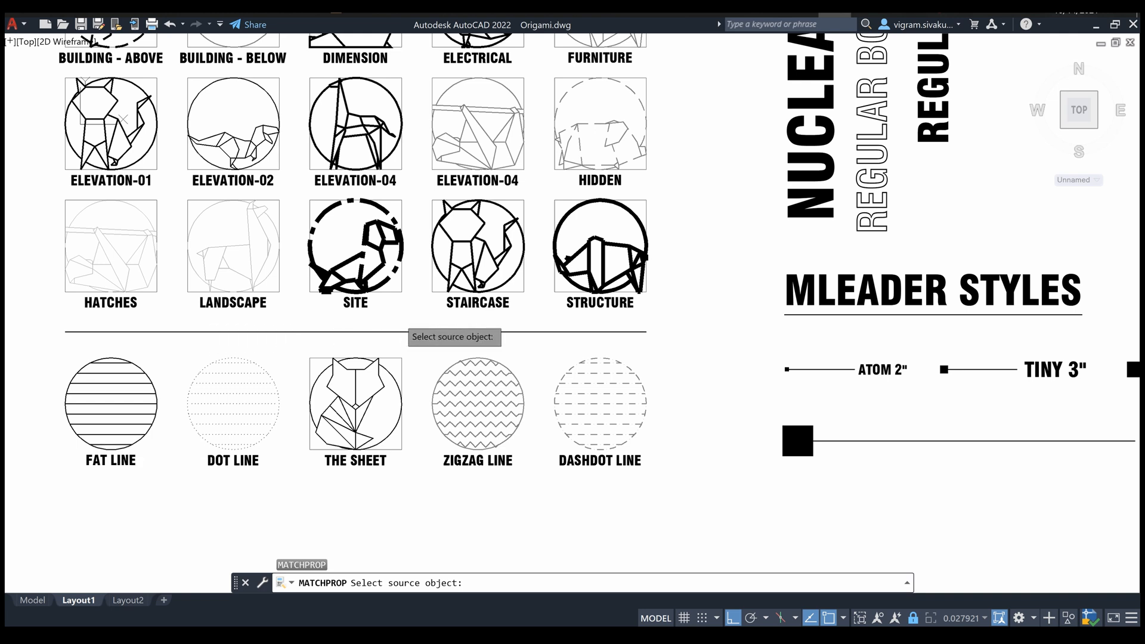
{"action": "left_click", "coordinate": [633, 276]}
{"action": "scroll", "coordinate": [576, 334], "scroll_direction": "down", "scroll_amount": 4}
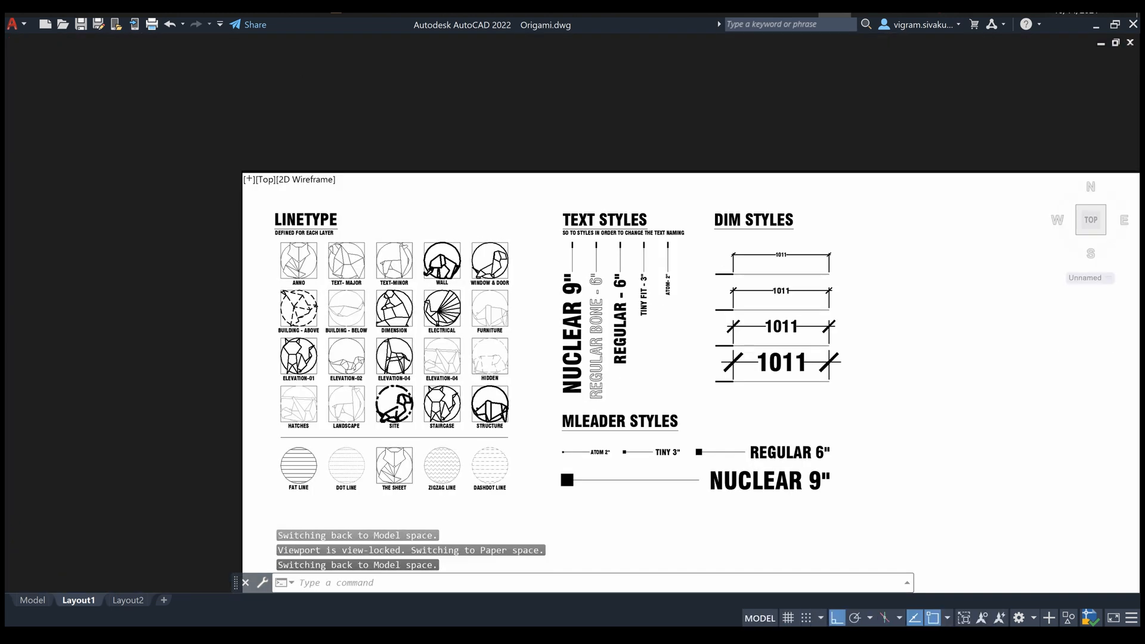
{"action": "scroll", "coordinate": [433, 221], "scroll_direction": "up", "scroll_amount": 3}
{"action": "left_click", "coordinate": [513, 496]}
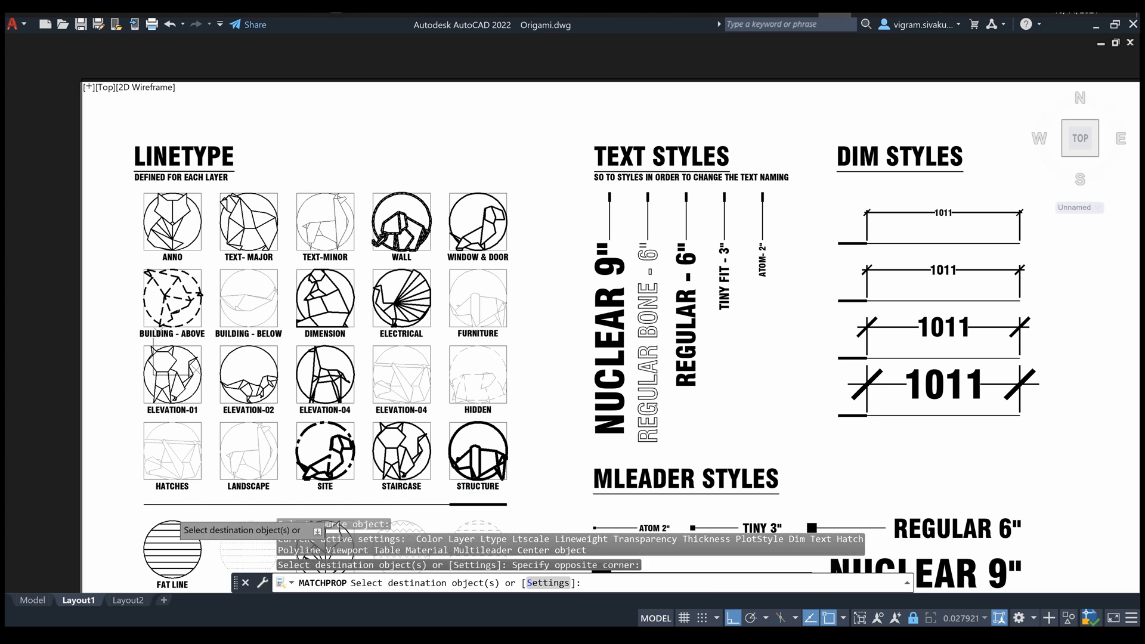
{"action": "key", "text": "Return"}
- Compare the divider line's display in model space with its display in Layout1
{"action": "left_click", "coordinate": [32, 600]}
{"action": "key", "text": "Escape"}
{"action": "key", "text": "Escape"}
{"action": "key", "text": "Escape"}
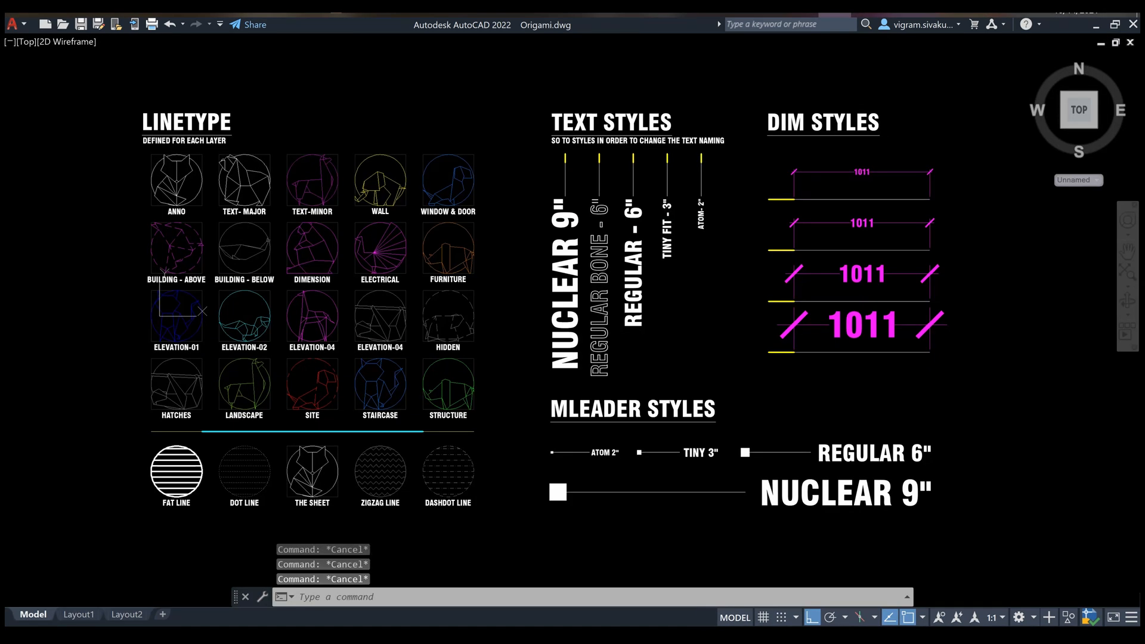
{"action": "scroll", "coordinate": [511, 245], "scroll_direction": "up", "scroll_amount": 2}
{"action": "scroll", "coordinate": [501, 250], "scroll_direction": "down", "scroll_amount": 2}
{"action": "left_click", "coordinate": [78, 614]}
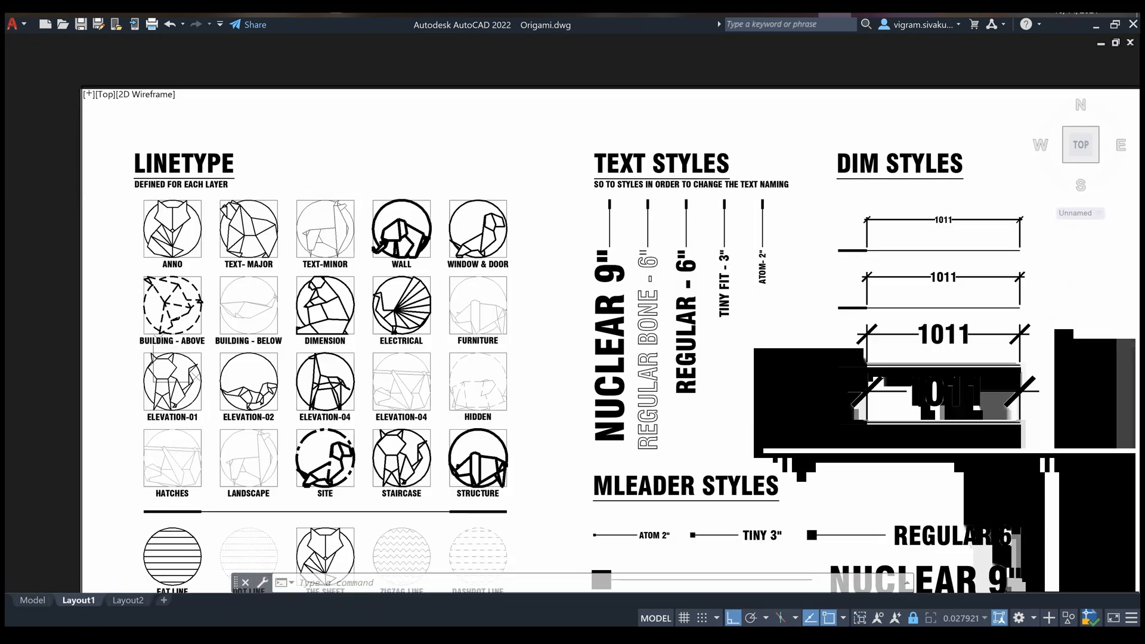
- Check the giraffe block's layer and correct its label to ELEVATION-03
{"action": "scroll", "coordinate": [295, 349], "scroll_direction": "up", "scroll_amount": 1}
{"action": "middle_click_drag", "start_coordinate": [294, 350], "coordinate": [294, 273]}
{"action": "left_click", "coordinate": [326, 307]}
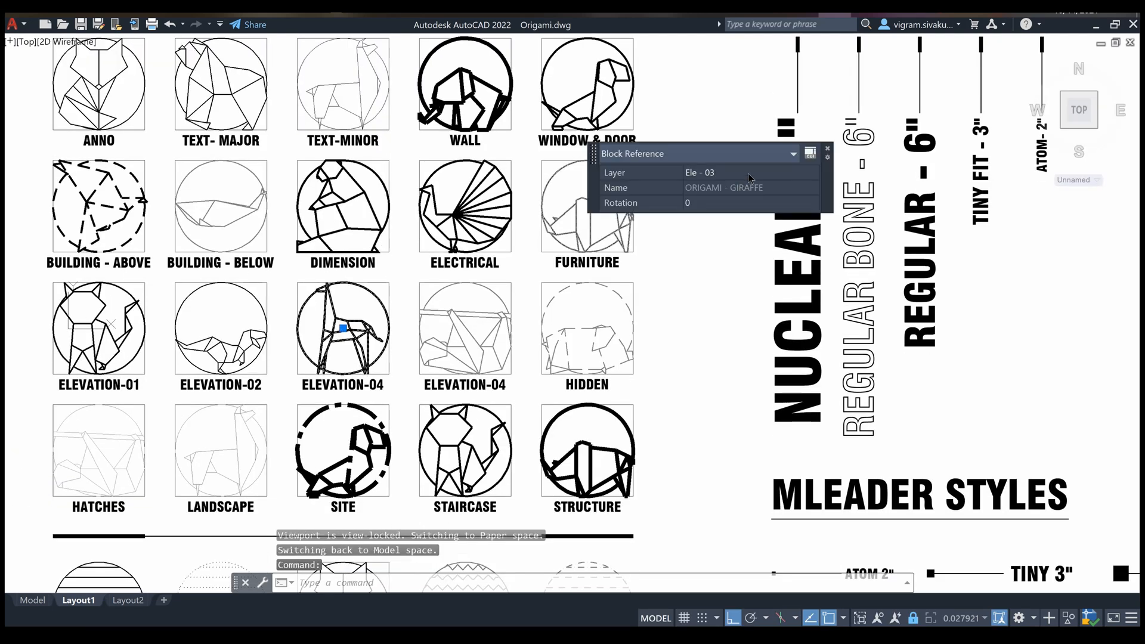
{"action": "key", "text": "Escape"}
{"action": "double_click", "coordinate": [381, 386]}
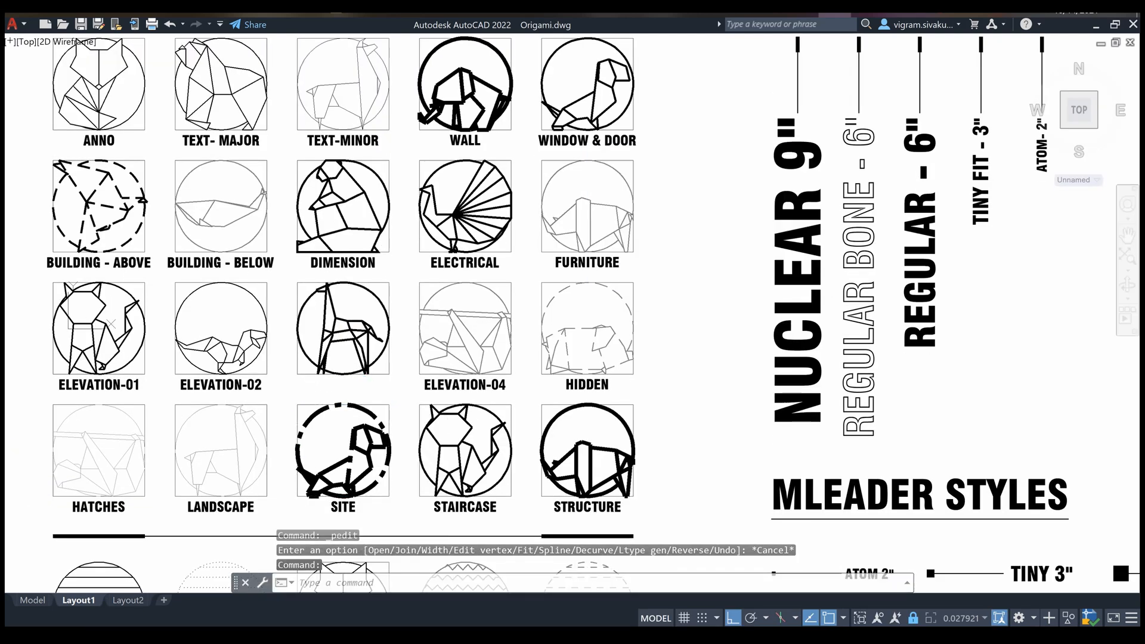
{"action": "type", "text": "3"}
{"action": "left_click", "coordinate": [399, 387]}
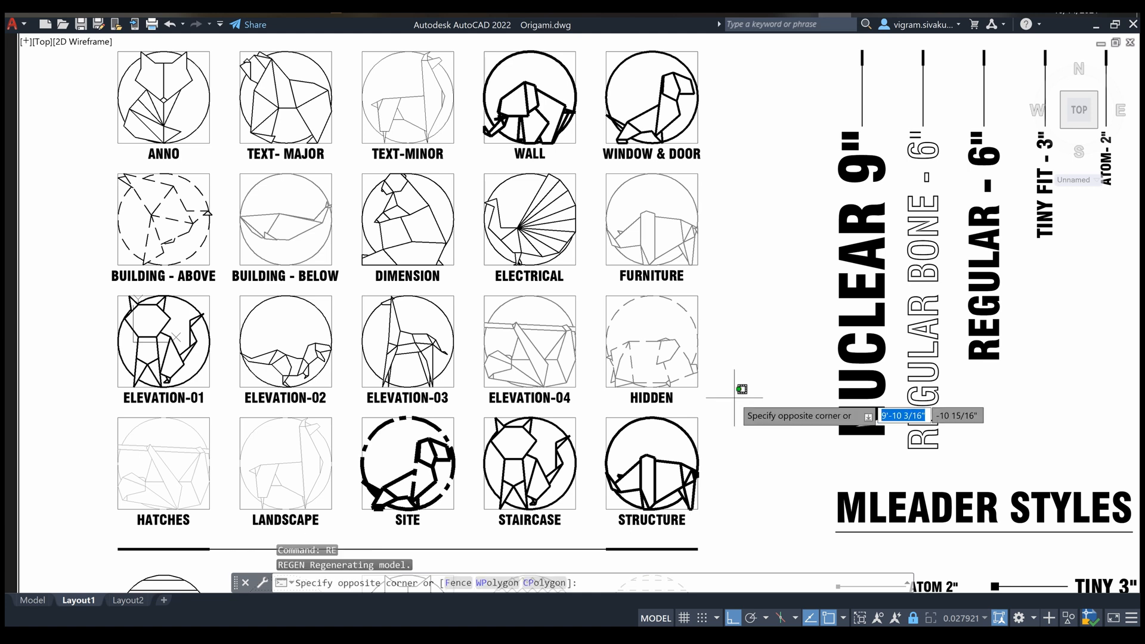
- Set the color of the FAT LINE circle and its lines to the darkest grey index color, 250
{"action": "key", "text": "Escape"}
{"action": "middle_click_drag", "start_coordinate": [737, 460], "coordinate": [743, 260]}
{"action": "left_click", "coordinate": [64, 472]}
{"action": "left_click", "coordinate": [235, 358]}
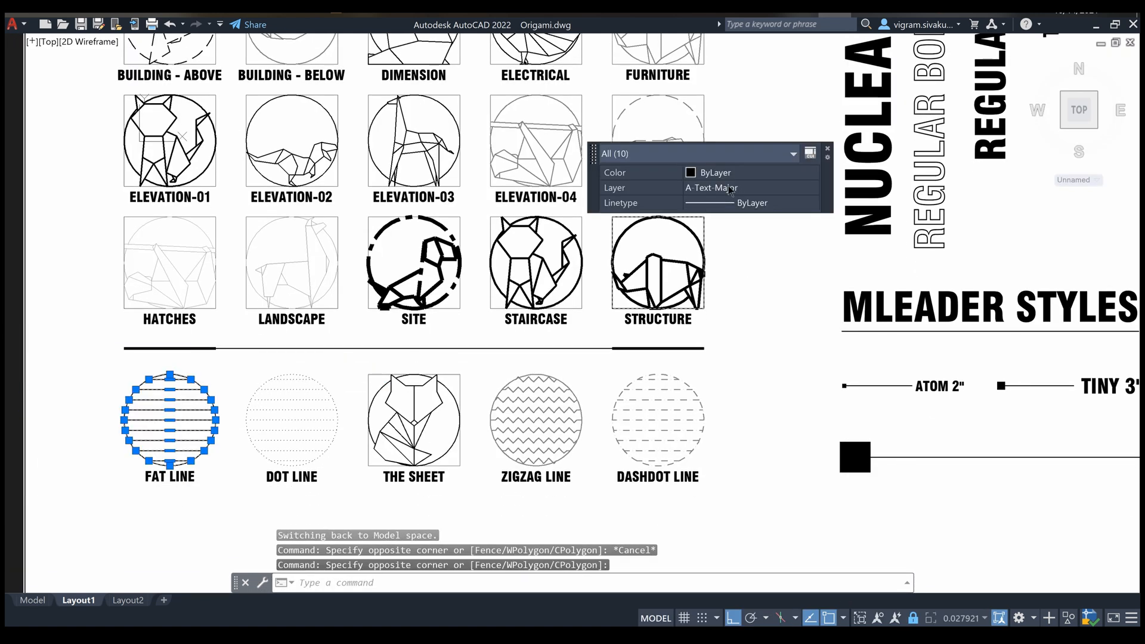
{"action": "left_click", "coordinate": [730, 173]}
{"action": "left_click", "coordinate": [733, 310]}
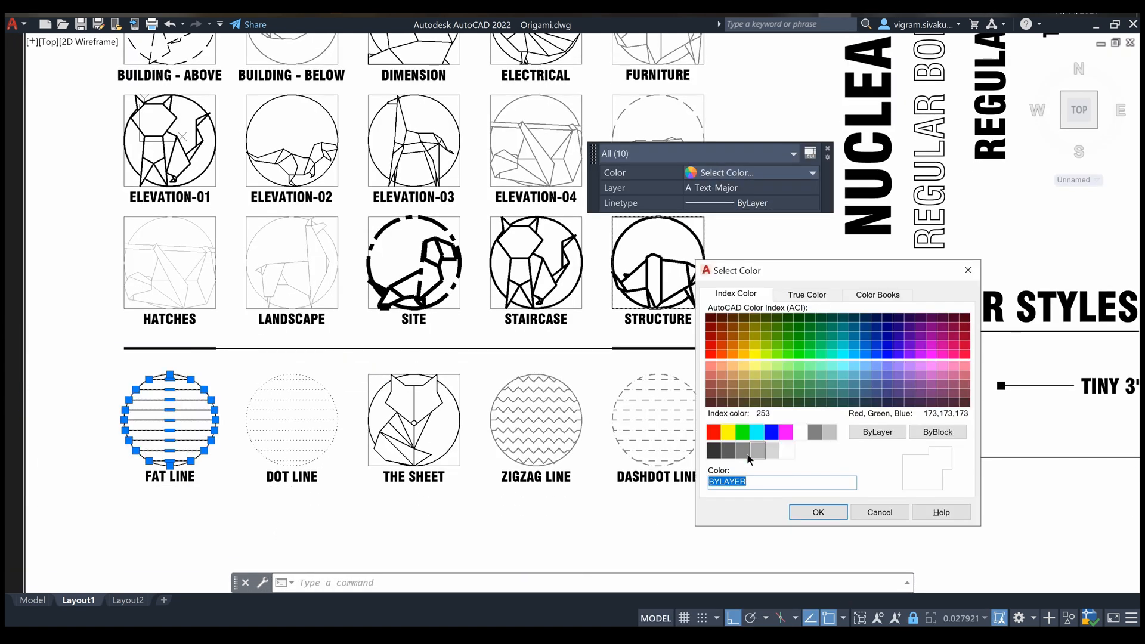
{"action": "left_click", "coordinate": [714, 450]}
{"action": "left_click", "coordinate": [818, 512]}
{"action": "key", "text": "Escape"}
{"action": "key", "text": "Escape"}
{"action": "key", "text": "Escape"}
{"action": "type", "text": "r"}
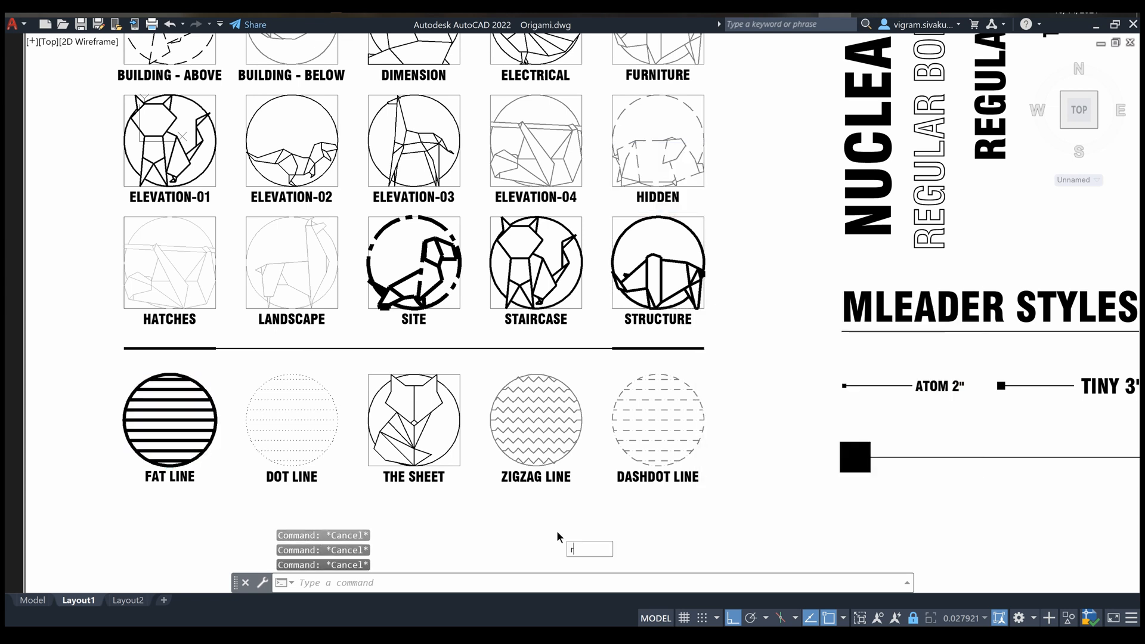
- Open the rhino block of the Structure sample in the Block Editor
{"action": "scroll", "coordinate": [715, 273], "scroll_direction": "up", "scroll_amount": 6}
{"action": "left_click", "coordinate": [524, 292]}
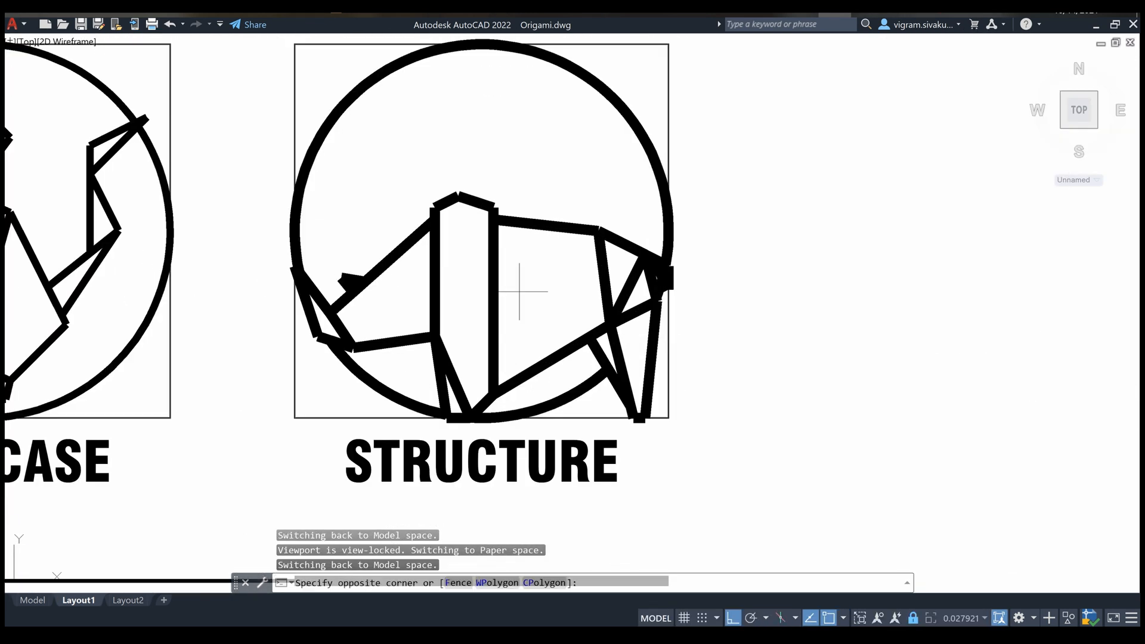
{"action": "left_click", "coordinate": [487, 174]}
{"action": "right_click", "coordinate": [487, 175]}
{"action": "left_click", "coordinate": [536, 226]}
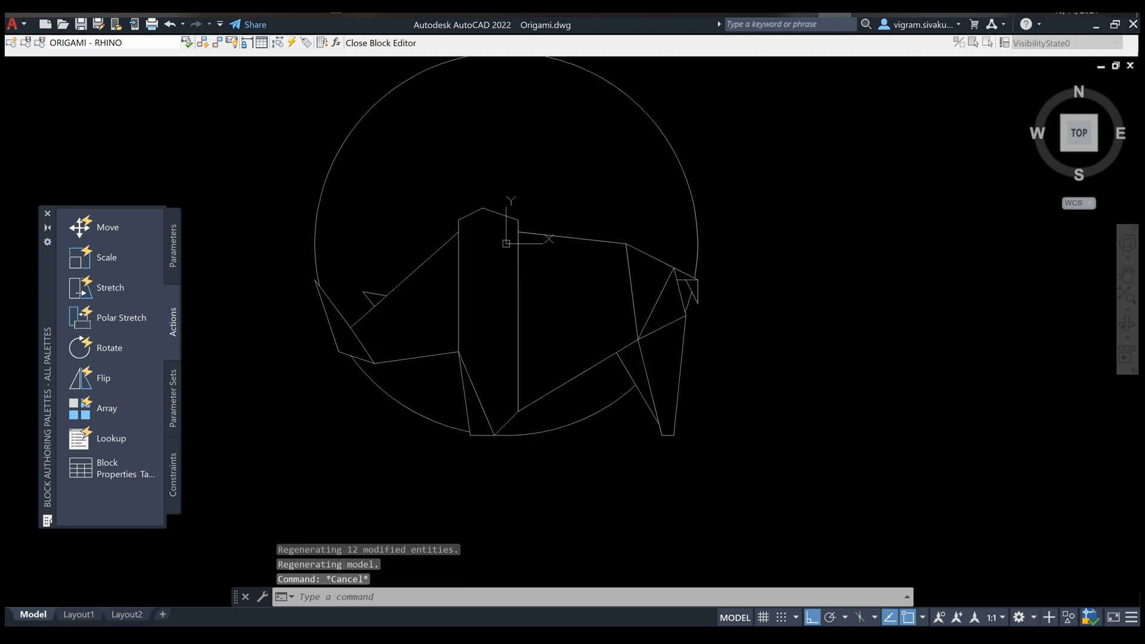
- Join the rhino's separate line segments into continuous polylines
{"action": "left_click", "coordinate": [197, 326]}
{"action": "key", "text": "Escape"}
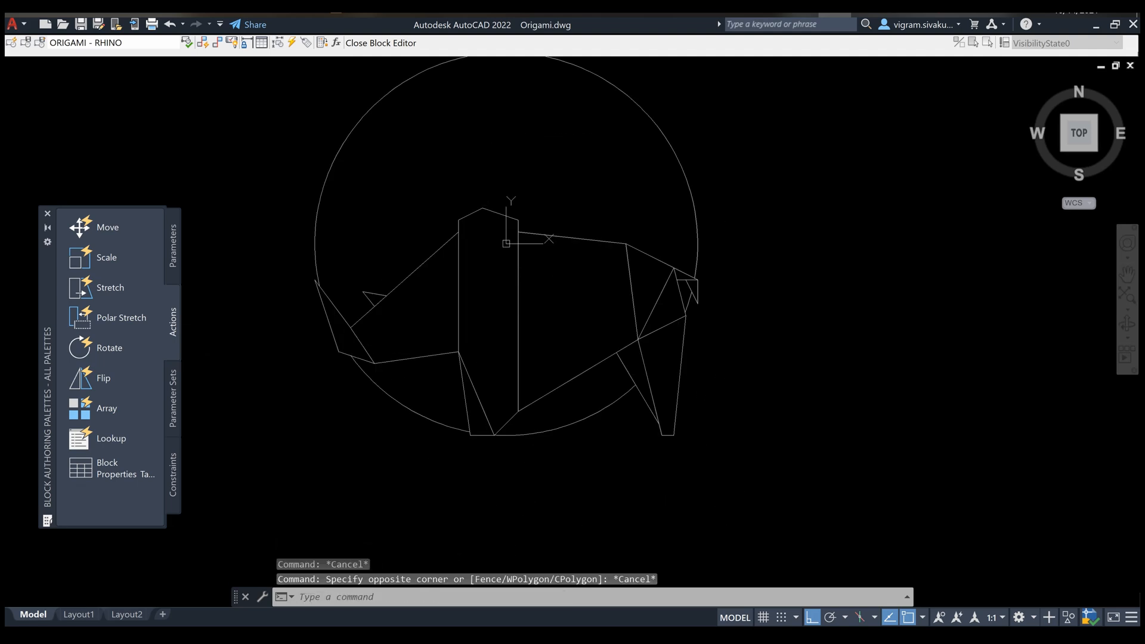
{"action": "left_click", "coordinate": [832, 480]}
{"action": "type", "text": "j"}
{"action": "key", "text": "Return"}
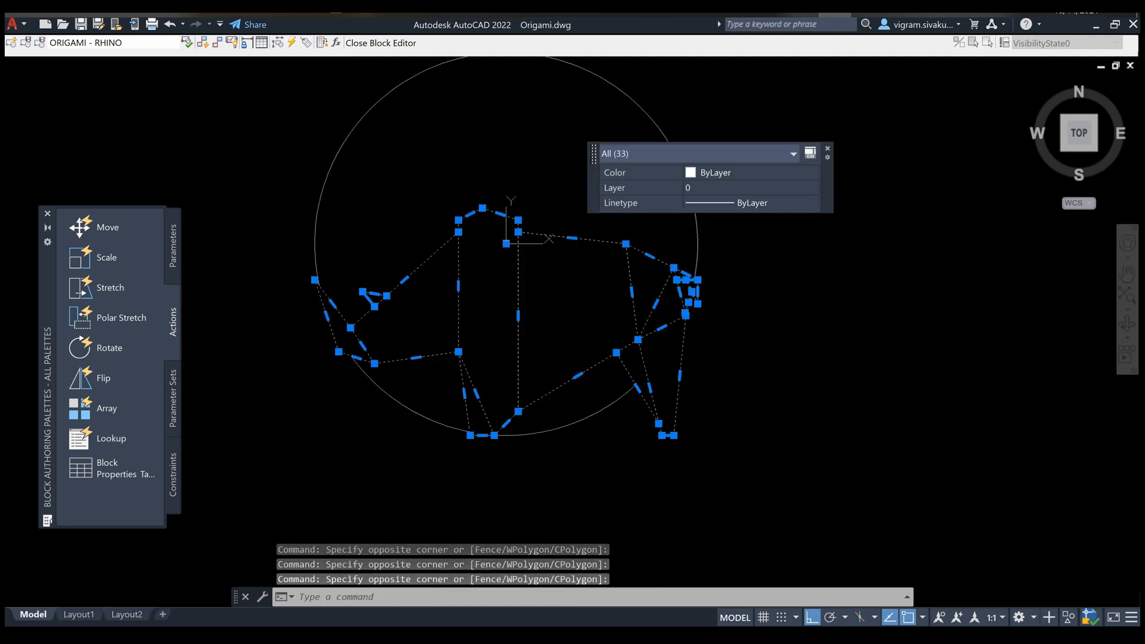
{"action": "key", "text": "Escape"}
{"action": "key", "text": "Escape"}
- Close the Block Editor and save the changes to the rhino block
{"action": "left_click", "coordinate": [486, 184]}
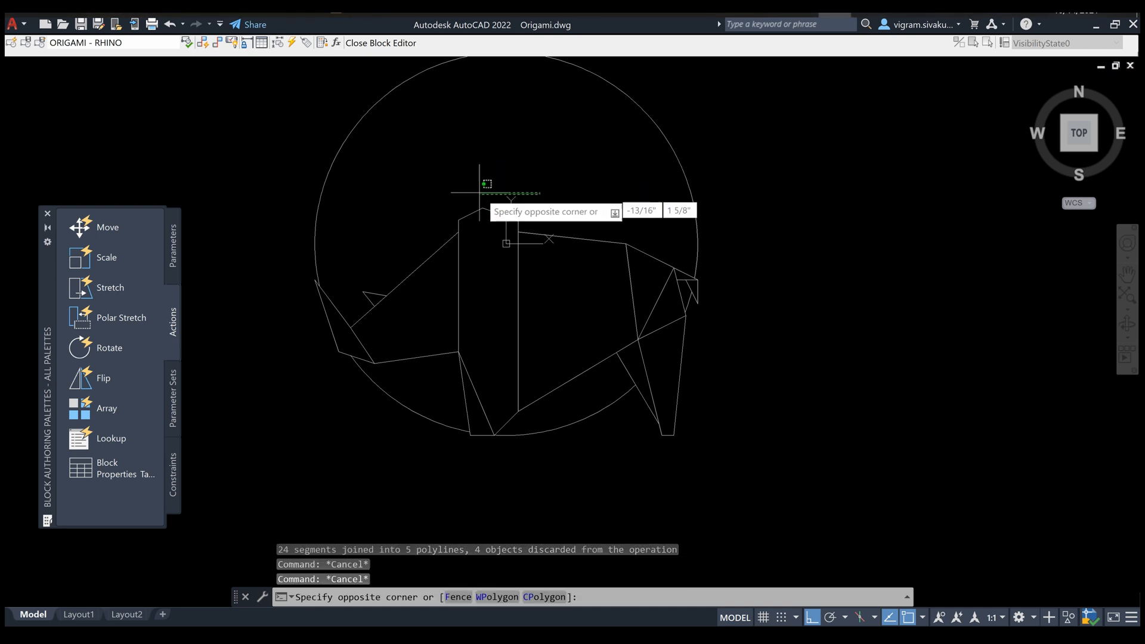
{"action": "key", "text": "Escape"}
{"action": "left_click", "coordinate": [571, 237]}
{"action": "key", "text": "Escape"}
{"action": "key", "text": "Escape"}
{"action": "right_click", "coordinate": [477, 198]}
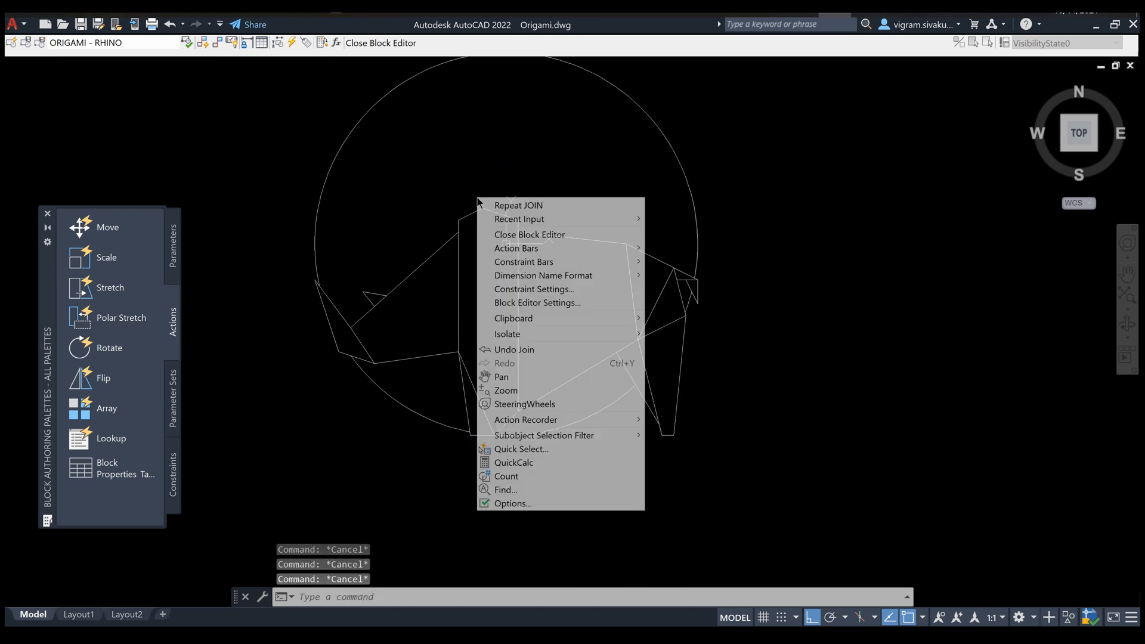
{"action": "left_click", "coordinate": [564, 241]}
{"action": "left_click", "coordinate": [584, 298]}
- Open the cat block of the Staircase sample for in-place editing
{"action": "scroll", "coordinate": [753, 355], "scroll_direction": "down", "scroll_amount": 6}
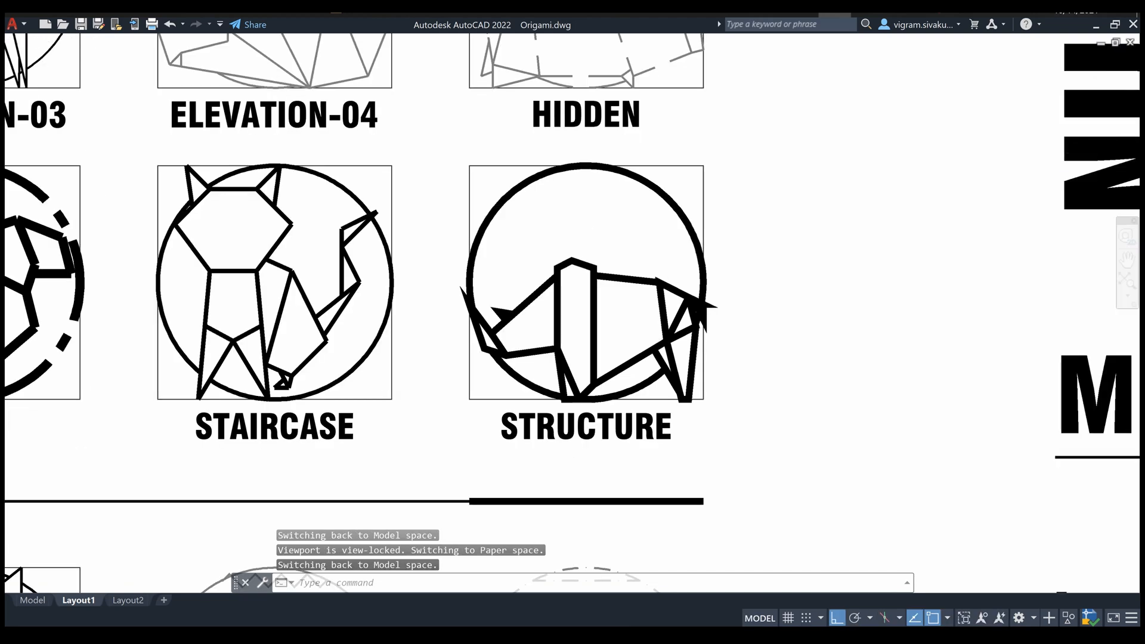
{"action": "scroll", "coordinate": [626, 352], "scroll_direction": "up", "scroll_amount": 6}
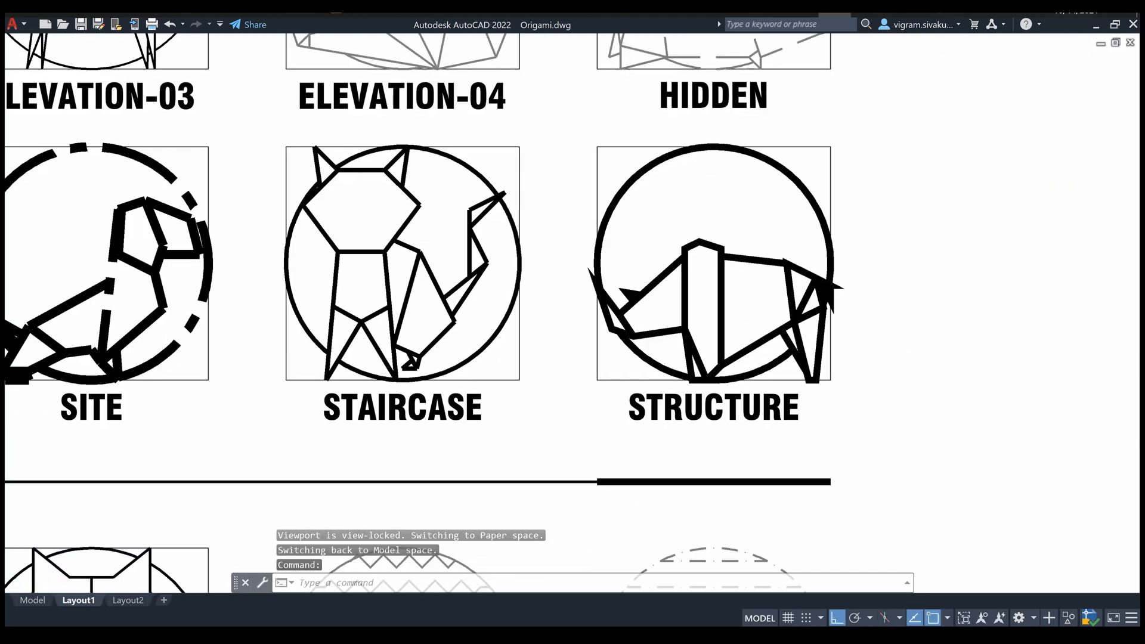
{"action": "left_click", "coordinate": [500, 206]}
{"action": "right_click", "coordinate": [501, 204]}
{"action": "left_click", "coordinate": [560, 269]}
{"action": "left_click", "coordinate": [629, 471]}
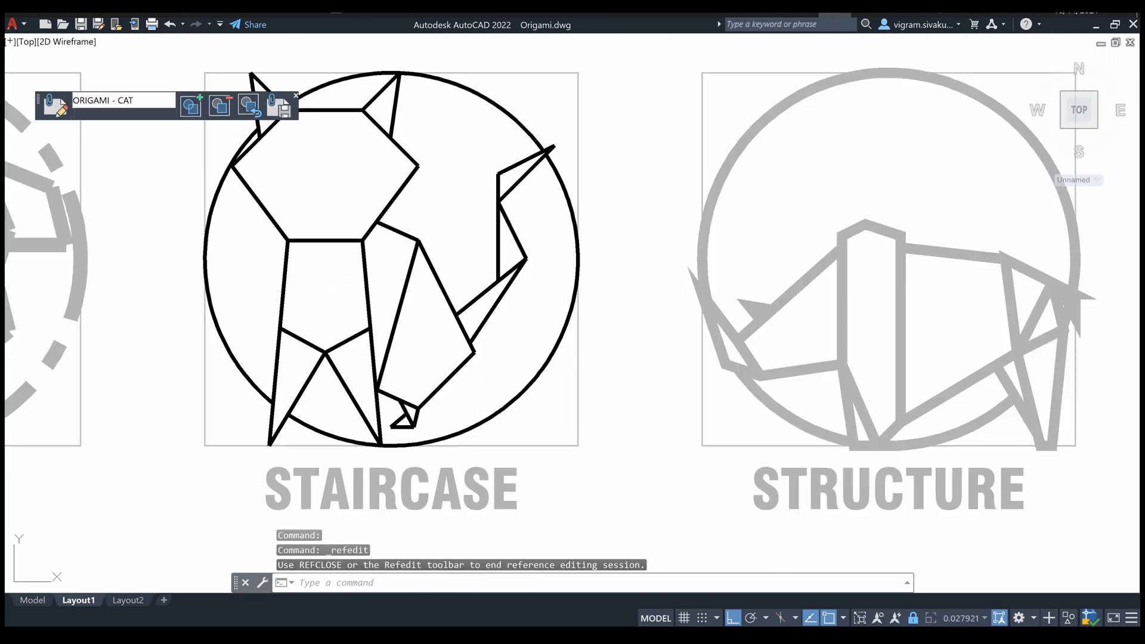
- Join all similar segments of the cat into polylines and save the reference edits
{"action": "left_click", "coordinate": [304, 203]}
{"action": "right_click", "coordinate": [305, 202]}
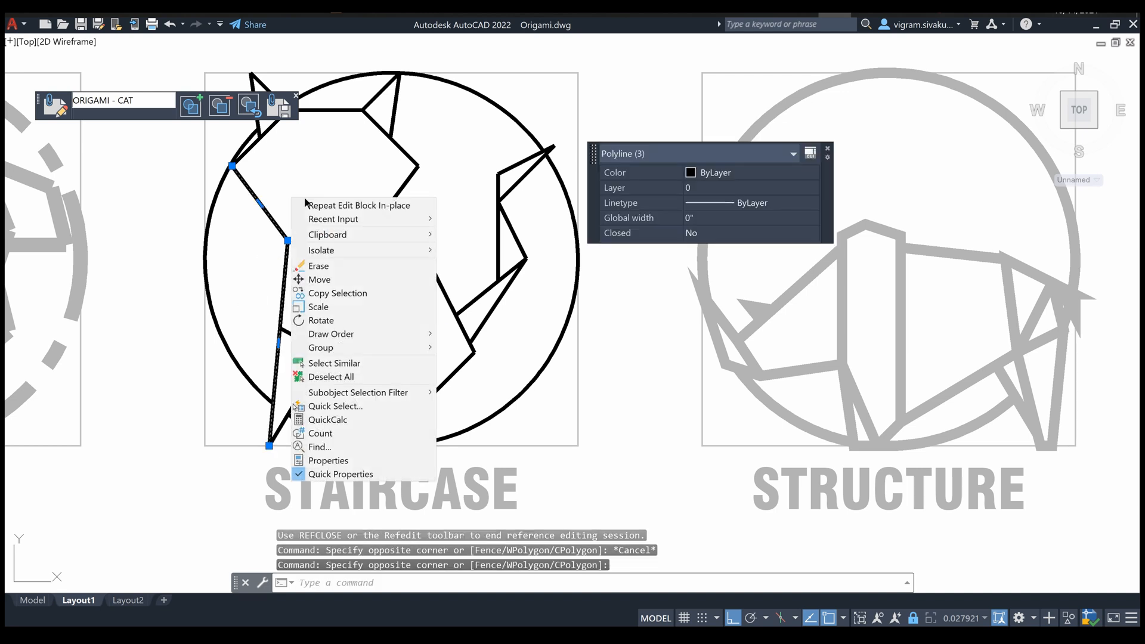
{"action": "left_click", "coordinate": [334, 367]}
{"action": "type", "text": "j"}
{"action": "key", "text": "Return"}
{"action": "key", "text": "Escape"}
{"action": "right_click", "coordinate": [389, 177]}
{"action": "left_click", "coordinate": [567, 214]}
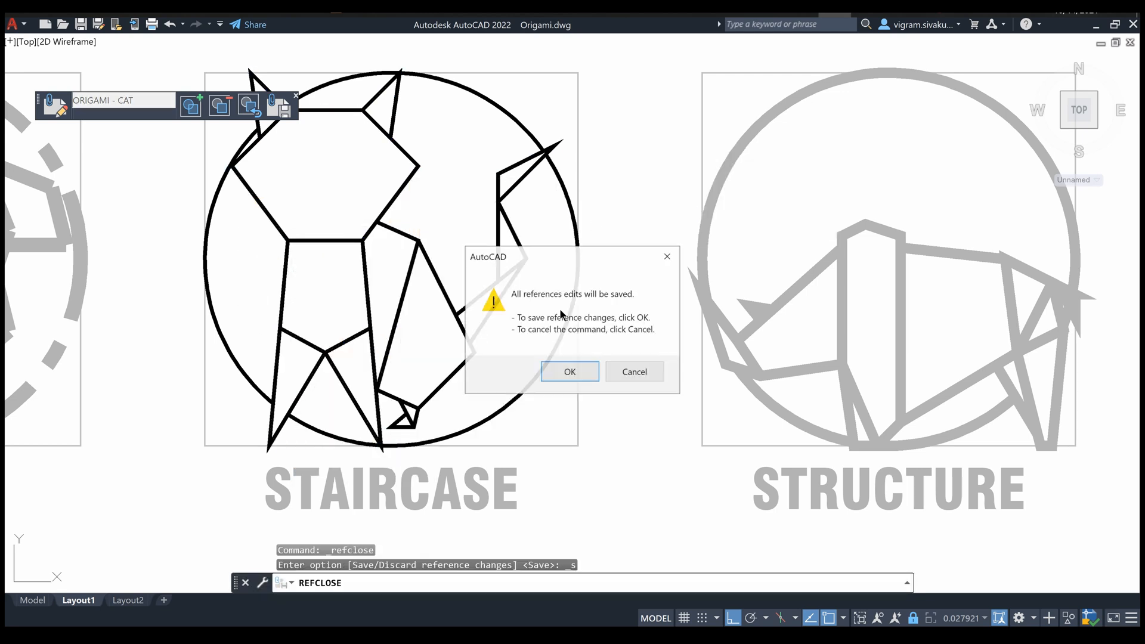
{"action": "left_click", "coordinate": [568, 370]}
- Open the dog block of the Site sample for in-place editing
{"action": "scroll", "coordinate": [598, 294], "scroll_direction": "down", "scroll_amount": 4}
{"action": "scroll", "coordinate": [251, 326], "scroll_direction": "up", "scroll_amount": 4}
{"action": "left_click", "coordinate": [365, 302]}
{"action": "left_click", "coordinate": [343, 212]}
{"action": "right_click", "coordinate": [343, 212]}
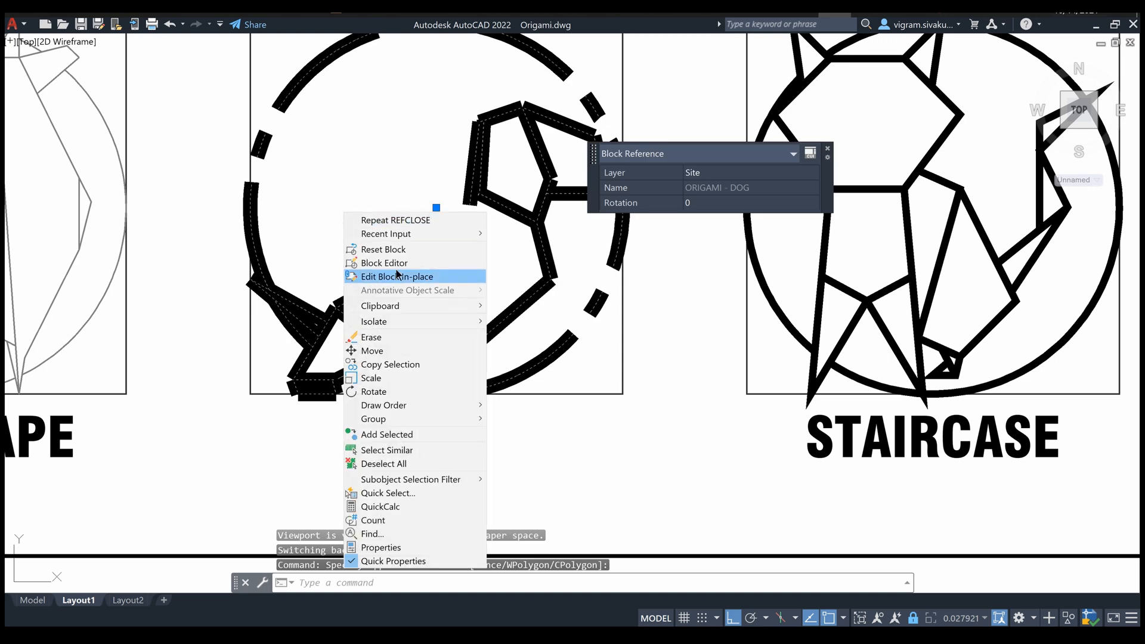
{"action": "left_click", "coordinate": [397, 273]}
{"action": "left_click", "coordinate": [619, 468]}
- Join all similar segments of the dog into polylines and save the reference edits
{"action": "left_click", "coordinate": [427, 297]}
{"action": "left_click", "coordinate": [387, 215]}
{"action": "right_click", "coordinate": [387, 215]}
{"action": "left_click", "coordinate": [428, 413]}
{"action": "type", "text": "j"}
{"action": "key", "text": "Return"}
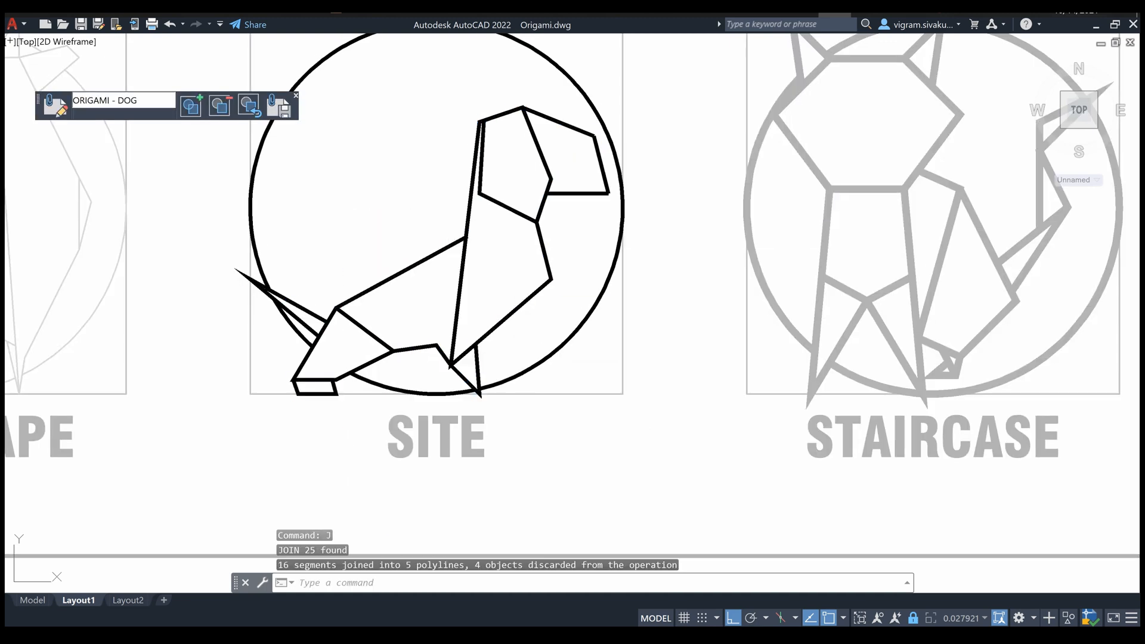
{"action": "right_click", "coordinate": [295, 142]}
{"action": "mouse_move", "coordinate": [358, 178]}
{"action": "left_click", "coordinate": [510, 183]}
{"action": "left_click", "coordinate": [567, 371]}
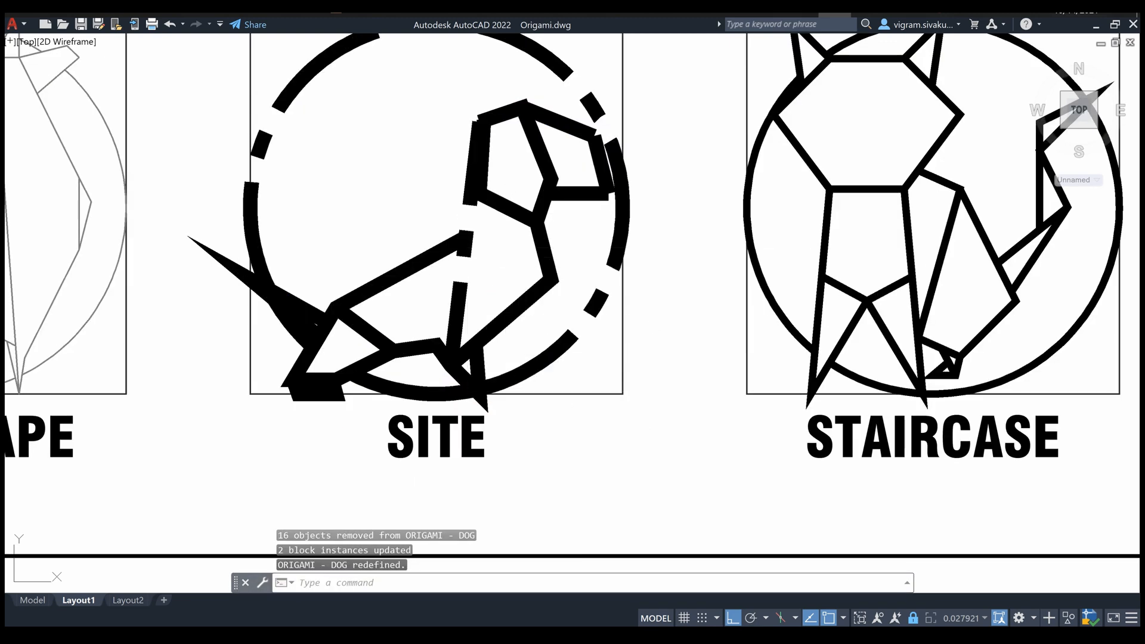
- Examine the line corners of the layer samples, moving from the Site row up to the Wall sample
{"action": "scroll", "coordinate": [557, 282], "scroll_direction": "down", "scroll_amount": 2}
{"action": "middle_click_drag", "start_coordinate": [556, 282], "coordinate": [620, 411]}
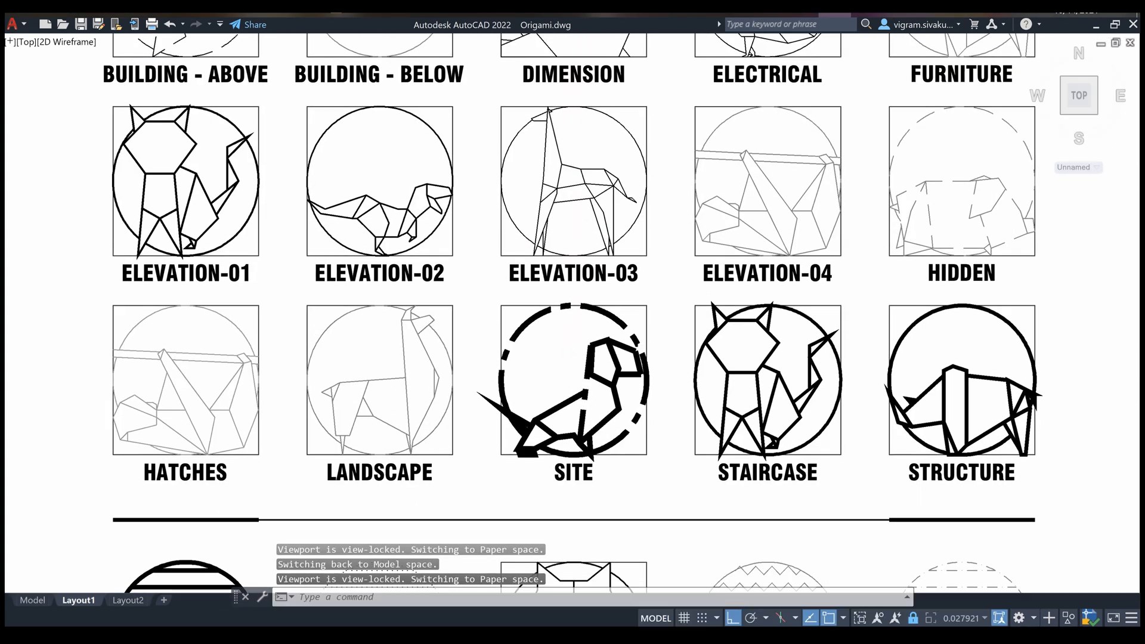
{"action": "scroll", "coordinate": [104, 164], "scroll_direction": "up", "scroll_amount": 2}
{"action": "scroll", "coordinate": [181, 312], "scroll_direction": "down", "scroll_amount": 3}
{"action": "double_click", "coordinate": [597, 179]}
{"action": "middle_click_drag", "start_coordinate": [596, 179], "coordinate": [473, 381]}
{"action": "scroll", "coordinate": [438, 256], "scroll_direction": "up", "scroll_amount": 2}
{"action": "middle_click_drag", "start_coordinate": [437, 255], "coordinate": [511, 206]}
- Open the elephant block of the Wall sample for in-place editing
{"action": "left_click_drag", "start_coordinate": [511, 206], "coordinate": [495, 143]}
{"action": "right_click", "coordinate": [495, 142]}
{"action": "key", "text": "Escape"}
{"action": "key", "text": "Escape"}
{"action": "key", "text": "Escape"}
{"action": "right_click", "coordinate": [477, 159]}
{"action": "left_click_drag", "start_coordinate": [511, 223], "coordinate": [475, 167]}
{"action": "key", "text": "Escape"}
{"action": "key", "text": "Escape"}
{"action": "key", "text": "Escape"}
{"action": "right_click", "coordinate": [475, 169]}
{"action": "left_click", "coordinate": [532, 238]}
{"action": "left_click", "coordinate": [628, 471]}
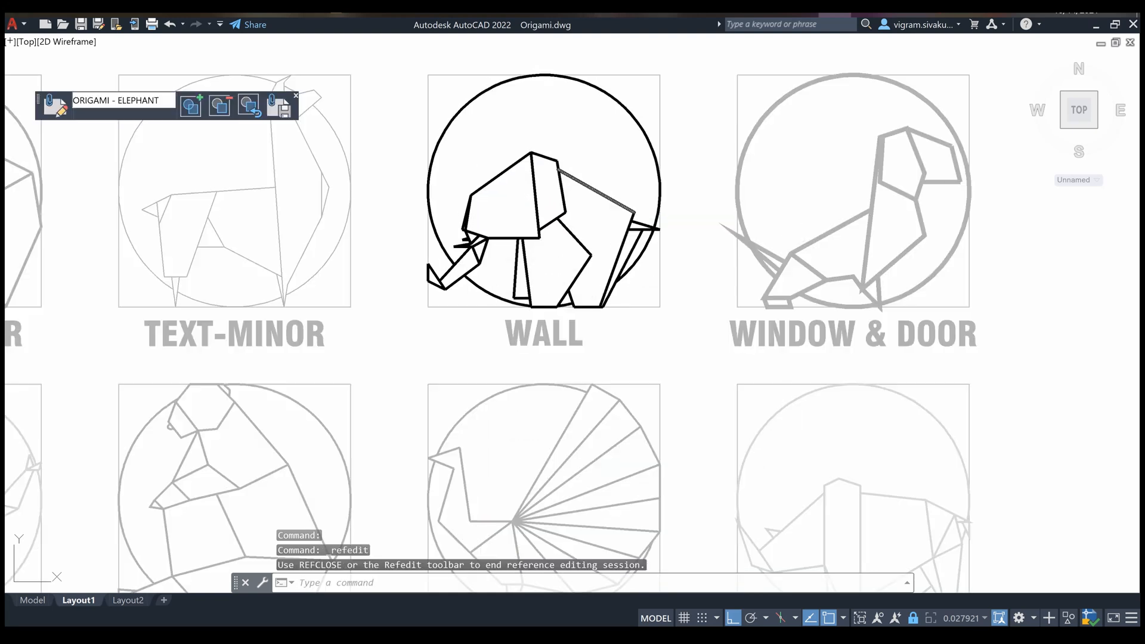
- Join all similar segments of the elephant into continuous polylines
{"action": "left_click", "coordinate": [555, 129]}
{"action": "right_click", "coordinate": [555, 128]}
{"action": "left_click", "coordinate": [599, 326]}
{"action": "type", "text": "j"}
{"action": "key", "text": "Return"}
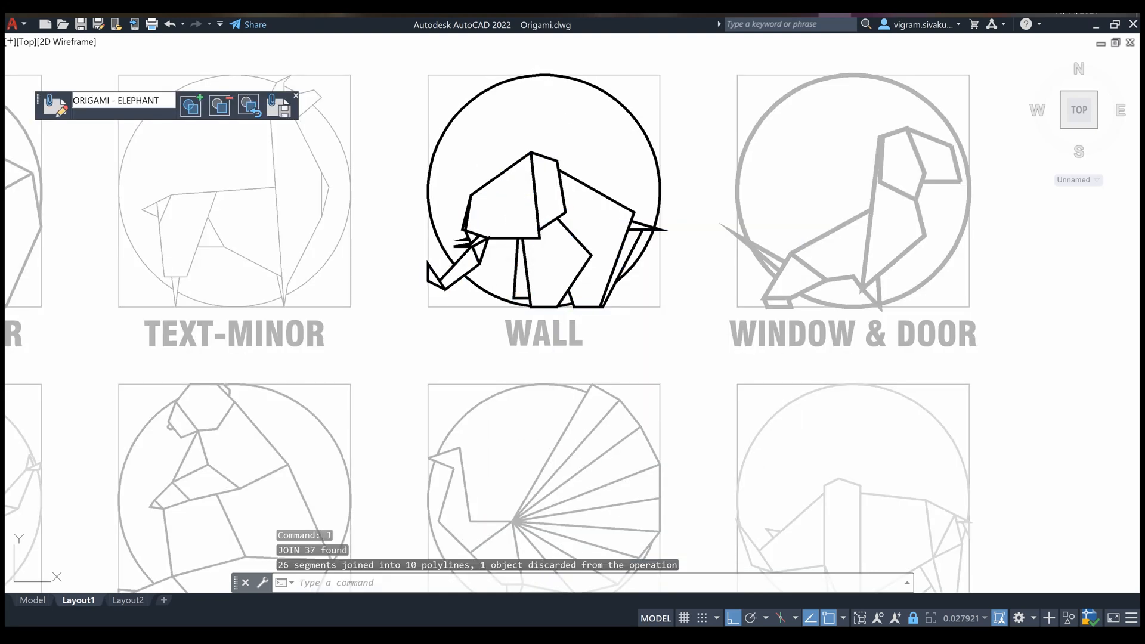
- Save the reference edits of the elephant block
{"action": "right_click", "coordinate": [413, 188]}
{"action": "left_click", "coordinate": [614, 225]}
{"action": "left_click", "coordinate": [566, 374]}
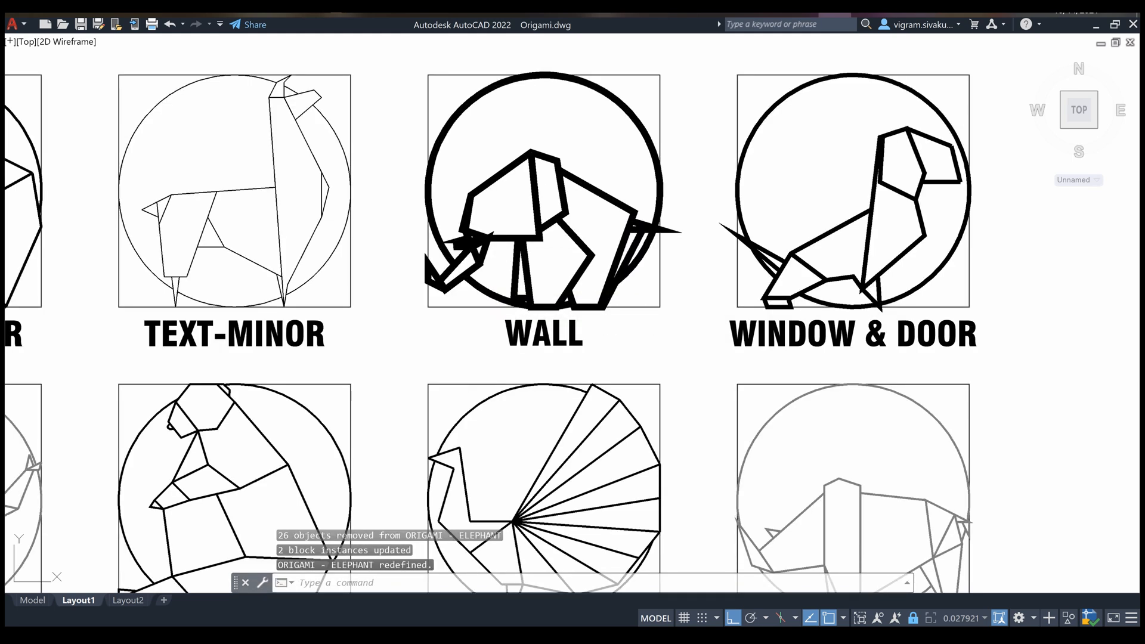
{"action": "key", "text": "Escape"}
{"action": "left_click_drag", "start_coordinate": [504, 256], "coordinate": [472, 230]}
{"action": "right_click", "coordinate": [471, 229]}
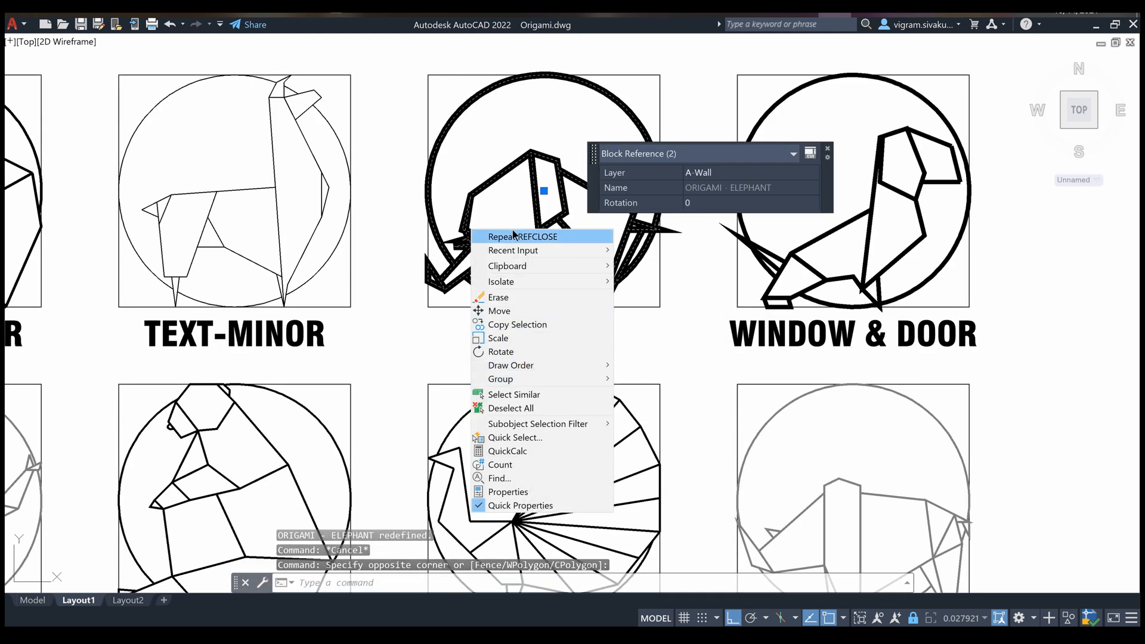
{"action": "key", "text": "Escape"}
{"action": "key", "text": "Escape"}
{"action": "left_click_drag", "start_coordinate": [383, 327], "coordinate": [573, 182]}
{"action": "right_click", "coordinate": [554, 189]}
{"action": "key", "text": "Escape"}
{"action": "key", "text": "Escape"}
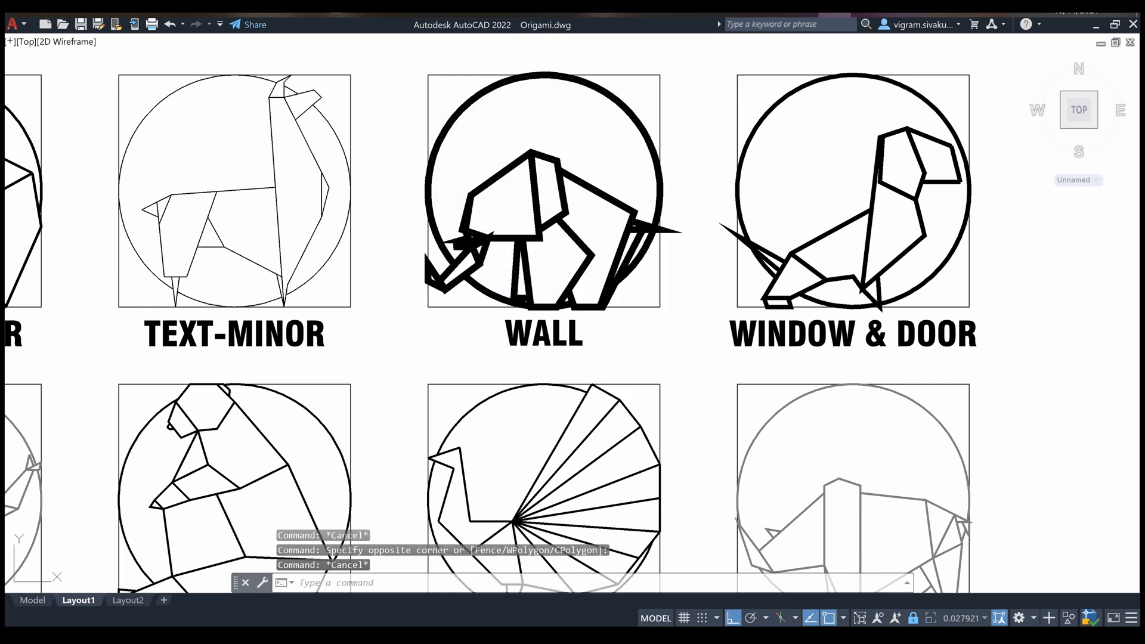
- Move one of the overlapping elephant blocks off the Wall sample and erase the duplicate
{"action": "left_click", "coordinate": [552, 204]}
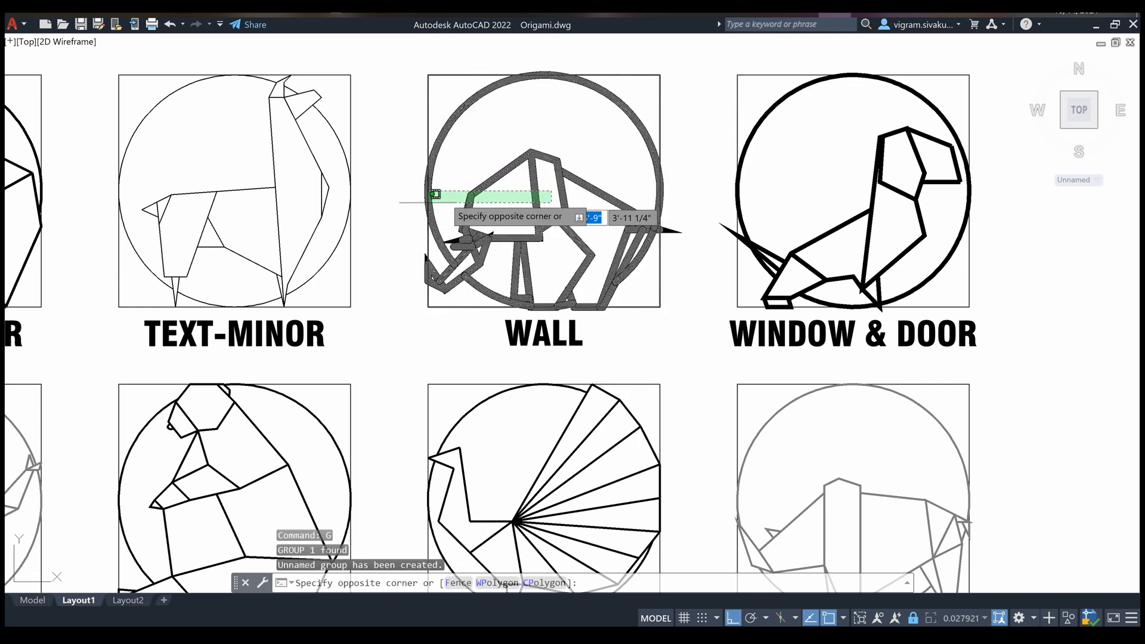
{"action": "key", "text": "Escape"}
{"action": "left_click", "coordinate": [562, 192]}
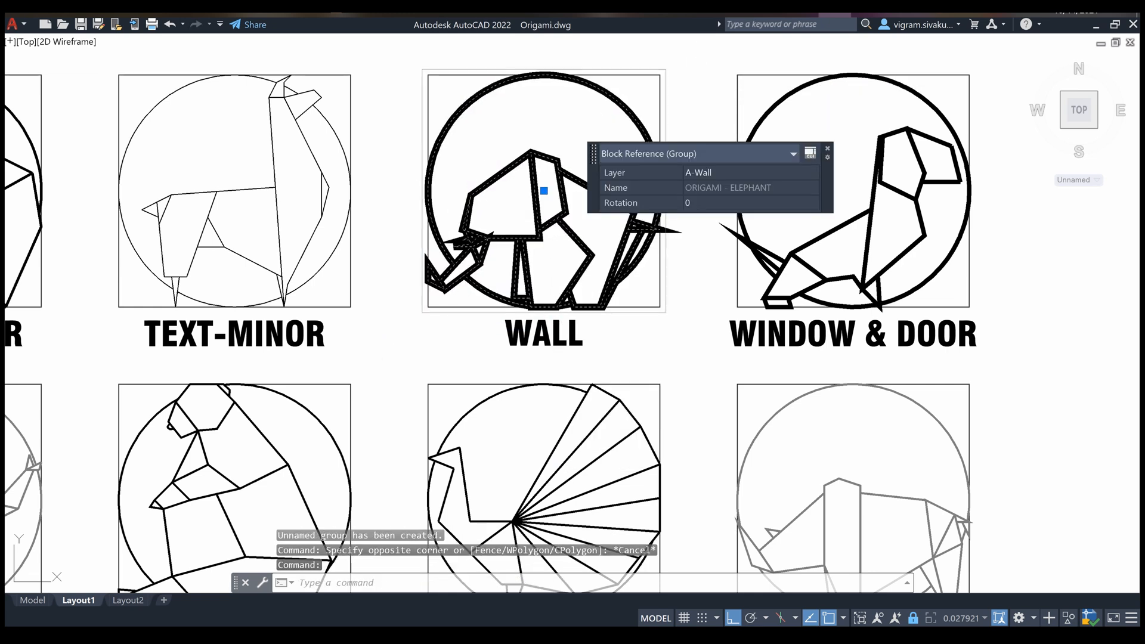
{"action": "type", "text": "m"}
{"action": "key", "text": "Return"}
{"action": "left_click", "coordinate": [558, 125]}
{"action": "left_click", "coordinate": [374, 119]}
{"action": "left_click", "coordinate": [377, 90]}
{"action": "left_click", "coordinate": [358, 67]}
{"action": "key", "text": "Delete"}
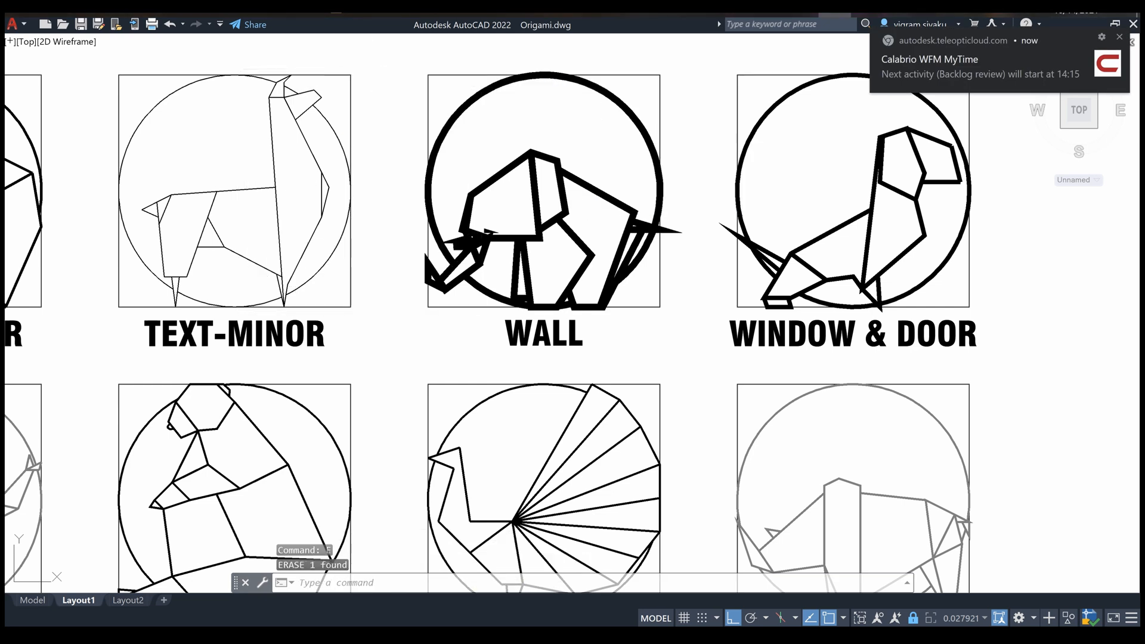
- Open the remaining elephant block of the Wall sample for in-place editing
{"action": "left_click", "coordinate": [530, 143]}
{"action": "left_click", "coordinate": [522, 156]}
{"action": "right_click", "coordinate": [525, 156]}
{"action": "left_click", "coordinate": [580, 220]}
{"action": "left_click", "coordinate": [628, 471]}
- Erase the two pointed tusk segments sticking out beside the elephant's trunk
{"action": "scroll", "coordinate": [474, 257], "scroll_direction": "up", "scroll_amount": 6}
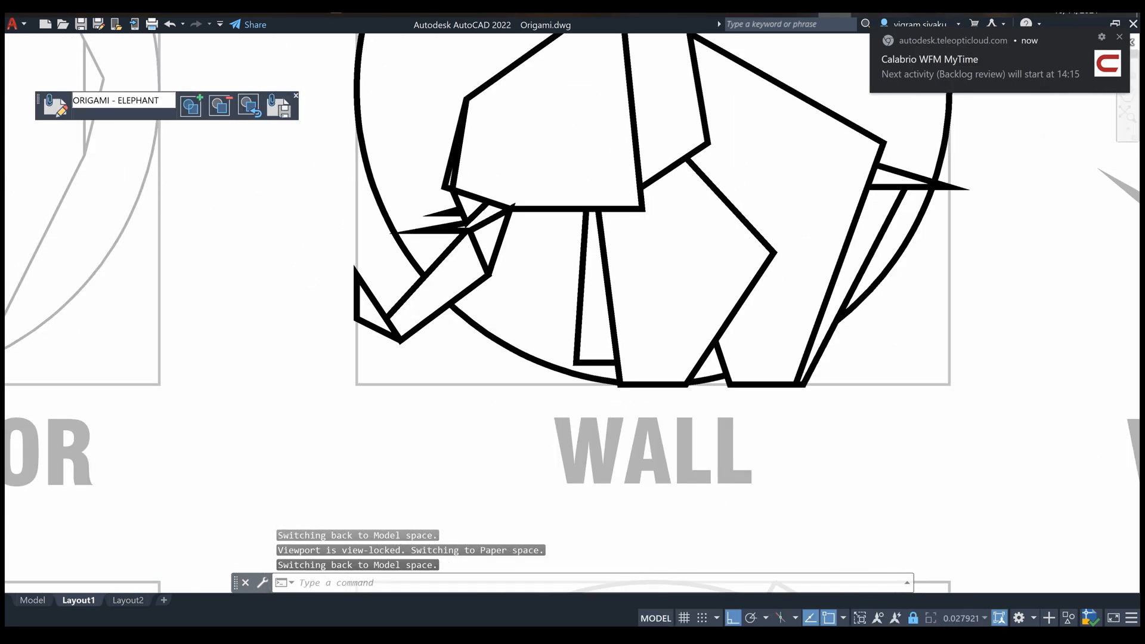
{"action": "left_click", "coordinate": [176, 243]}
{"action": "left_click", "coordinate": [540, 120]}
{"action": "type", "text": "e"}
{"action": "key", "text": "Return"}
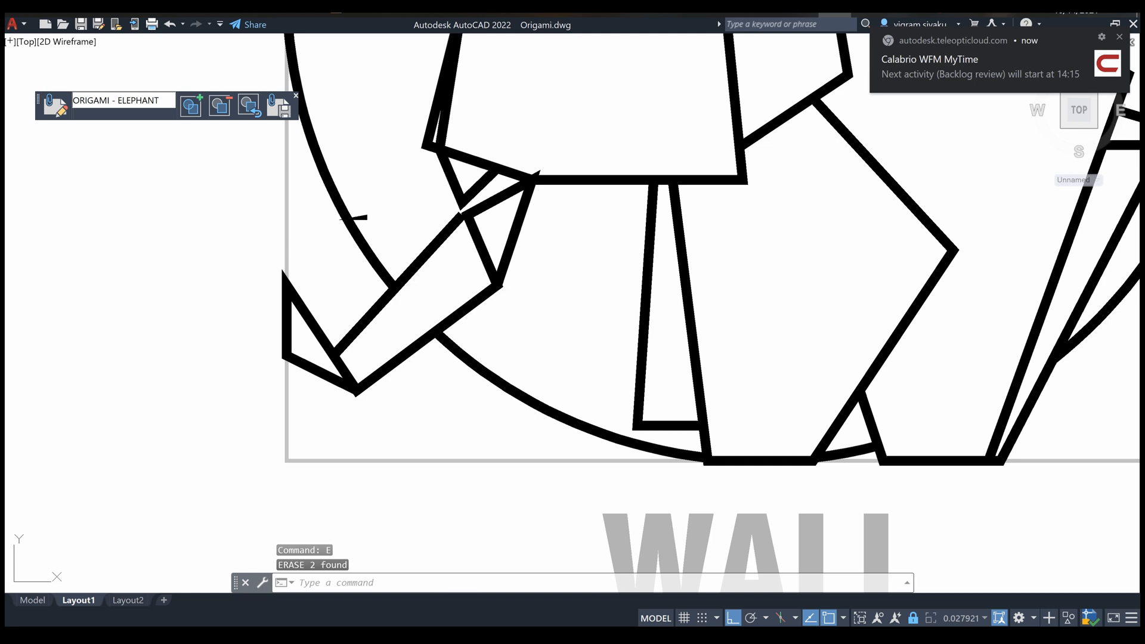
- Turn off the lineweight display in the lineweight settings
{"action": "key", "text": "Escape"}
{"action": "key", "text": "Return"}
{"action": "left_click", "coordinate": [644, 331]}
{"action": "left_click", "coordinate": [551, 434]}
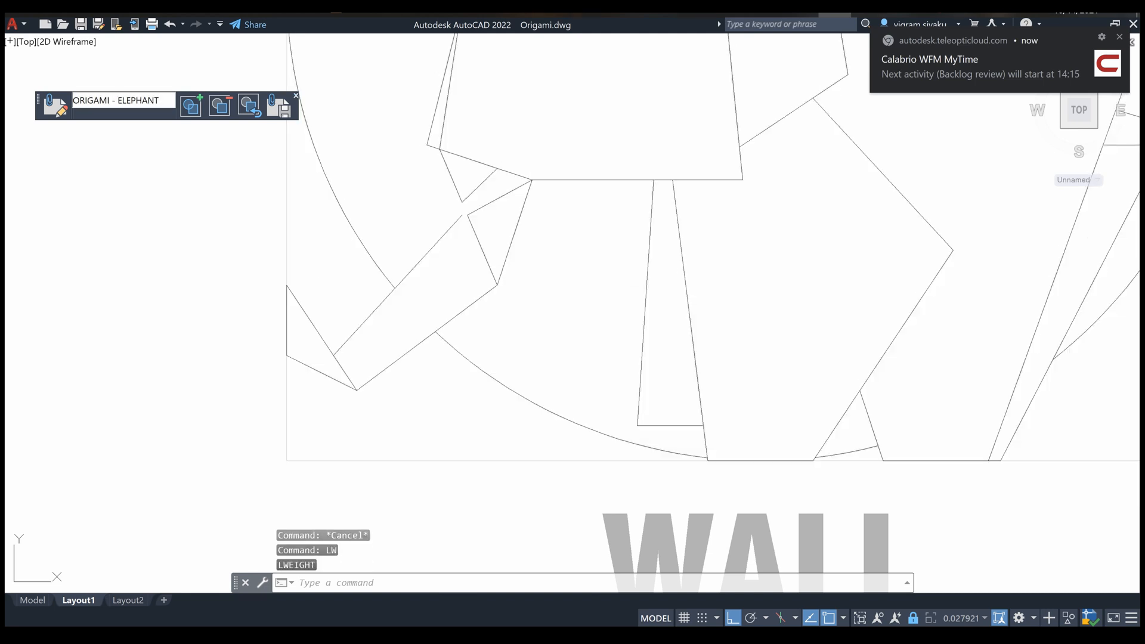
- Remove the extra end vertex of the upper trunk polyline and trim the short slanted segment below the elephant's head
{"action": "left_click", "coordinate": [508, 210]}
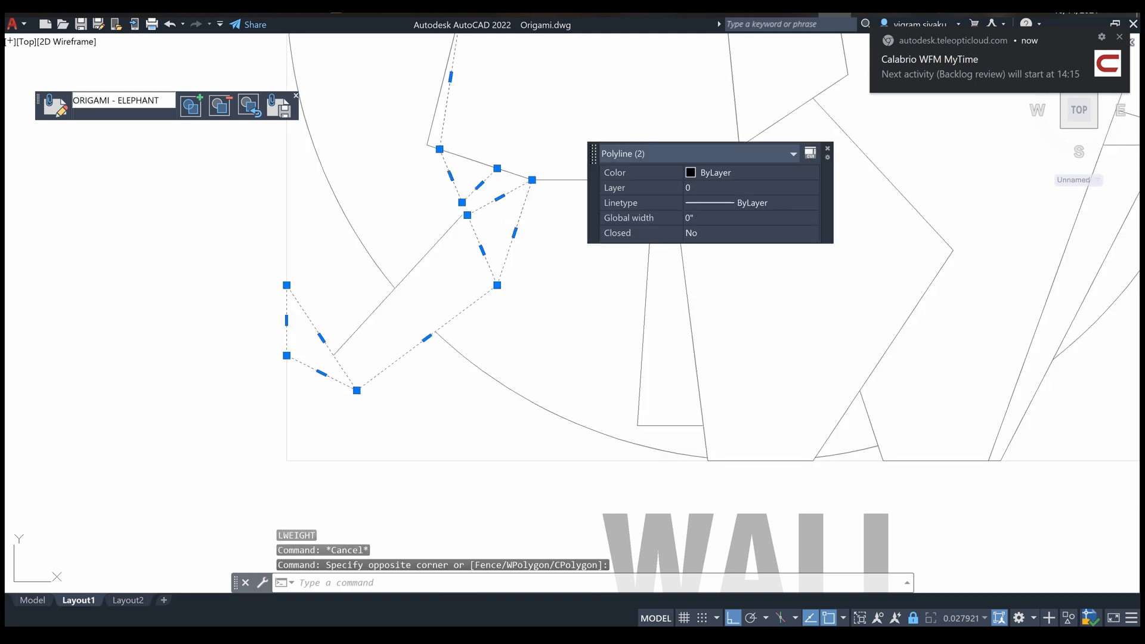
{"action": "key", "text": "Escape"}
{"action": "type", "text": "tr"}
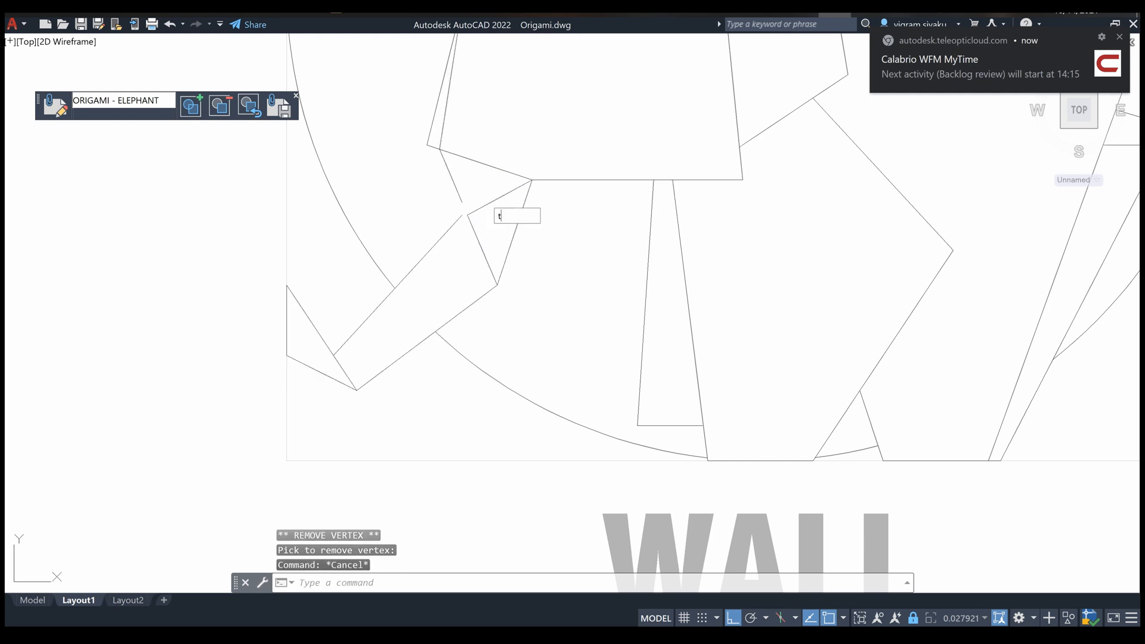
{"action": "key", "text": "Return"}
{"action": "left_click", "coordinate": [484, 195]}
{"action": "left_click", "coordinate": [490, 211]}
{"action": "key", "text": "Escape"}
{"action": "key", "text": "Escape"}
{"action": "key", "text": "Escape"}
{"action": "left_click", "coordinate": [447, 232]}
{"action": "key", "text": "Escape"}
- Fillet the two aligned trunk polylines to close the gap and form one continuous edge
{"action": "left_click", "coordinate": [466, 186]}
{"action": "left_click", "coordinate": [448, 192]}
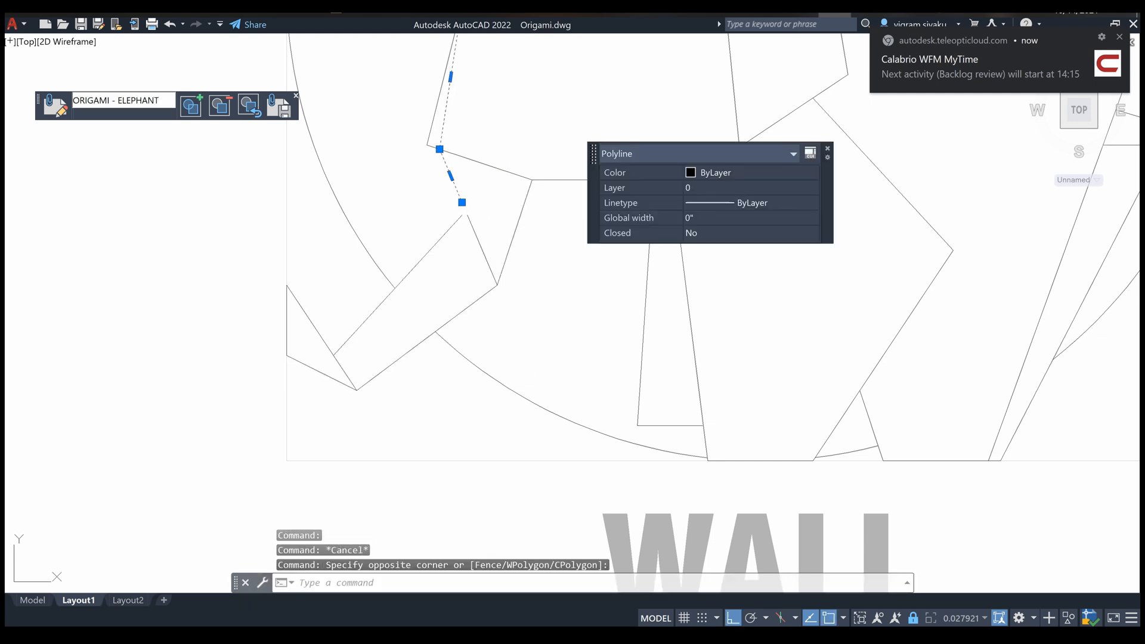
{"action": "left_click", "coordinate": [484, 243]}
{"action": "key", "text": "Escape"}
{"action": "type", "text": "f"}
{"action": "key", "text": "Return"}
{"action": "left_click", "coordinate": [474, 230]}
{"action": "left_click", "coordinate": [442, 138]}
{"action": "key", "text": "Escape"}
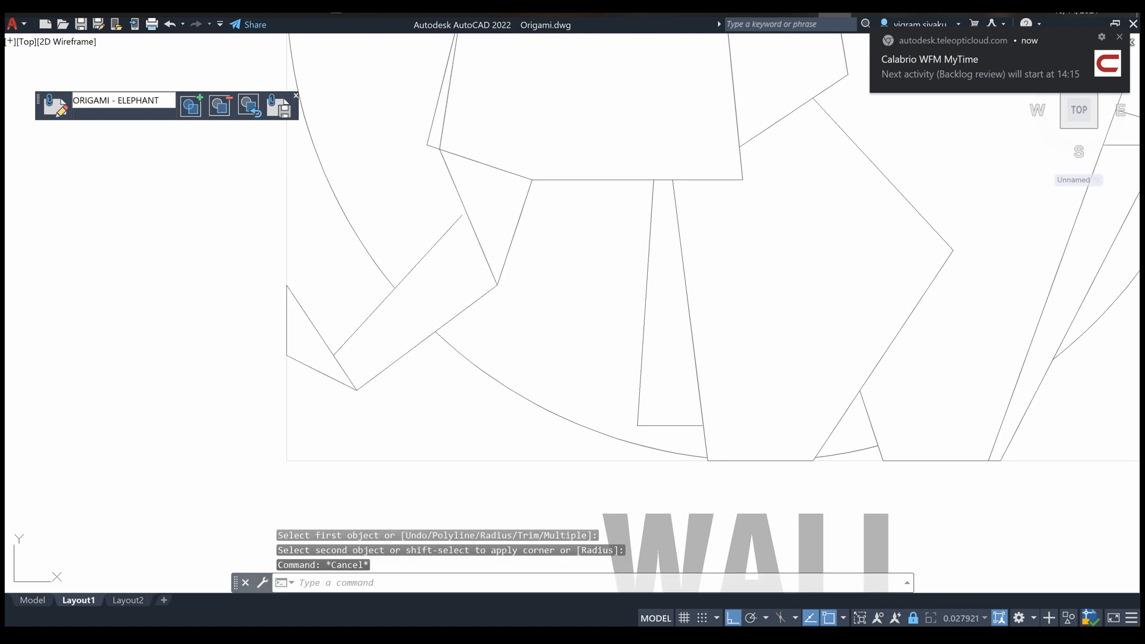
- Extend the long diagonal trunk line to meet the newly closed edge
{"action": "type", "text": "ex"}
{"action": "key", "text": "Return"}
{"action": "left_click", "coordinate": [451, 225]}
{"action": "key", "text": "Escape"}
- Save the elephant's trunk corrections back to the block and close the reference edit
{"action": "right_click", "coordinate": [424, 146]}
{"action": "left_click", "coordinate": [471, 187]}
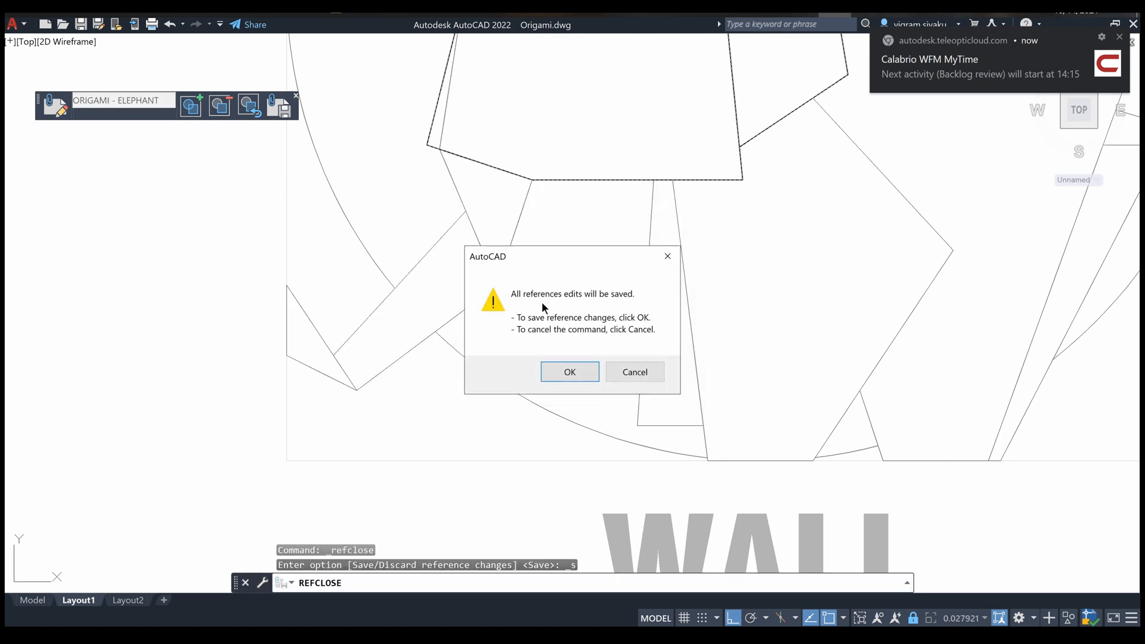
{"action": "left_click", "coordinate": [564, 371]}
- Turn the lineweight display back on for the whole layout sheet
{"action": "scroll", "coordinate": [526, 284], "scroll_direction": "down", "scroll_amount": 12}
{"action": "middle_click_drag", "start_coordinate": [656, 369], "coordinate": [526, 221]}
{"action": "scroll", "coordinate": [528, 219], "scroll_direction": "down", "scroll_amount": 2}
{"action": "scroll", "coordinate": [669, 212], "scroll_direction": "up", "scroll_amount": 2}
{"action": "middle_click_drag", "start_coordinate": [611, 147], "coordinate": [616, 213]}
{"action": "key", "text": "Escape"}
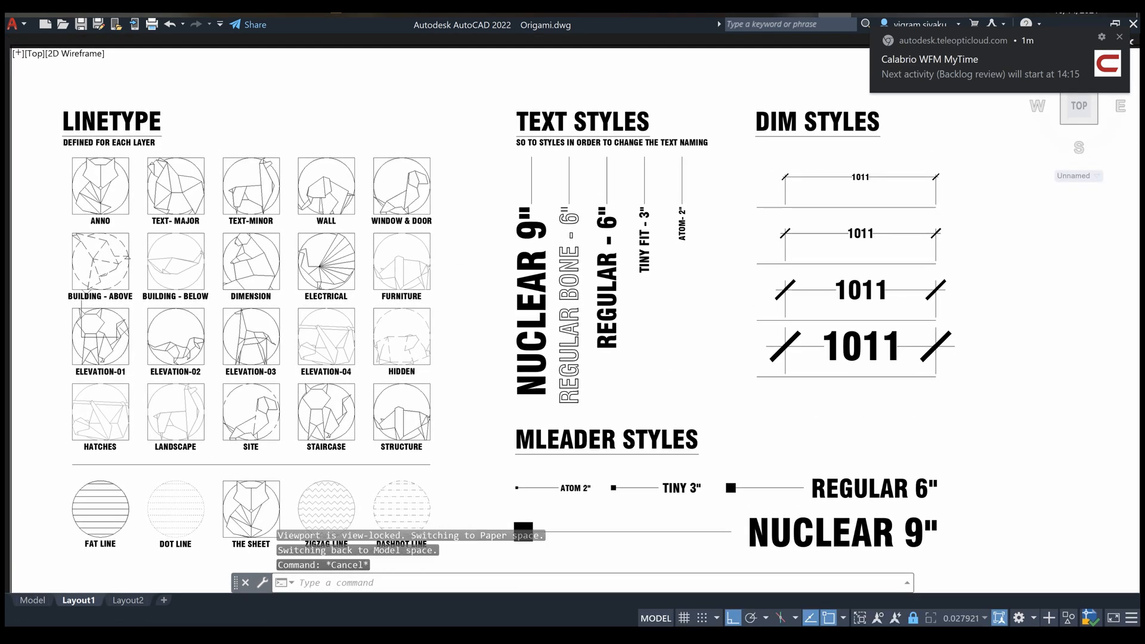
{"action": "key", "text": "Return"}
{"action": "left_click", "coordinate": [650, 337]}
{"action": "left_click", "coordinate": [556, 424]}
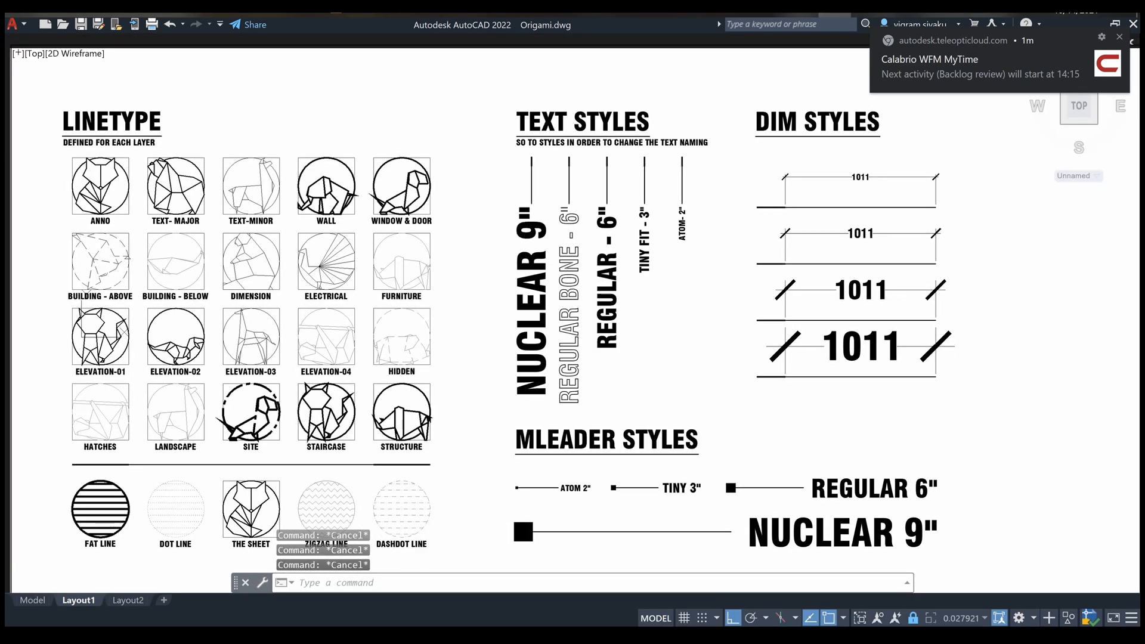
- Match the properties of the Elevation-04 sample onto the vertical lines above the Text Styles samples
{"action": "scroll", "coordinate": [54, 308], "scroll_direction": "up", "scroll_amount": 2}
{"action": "middle_click_drag", "start_coordinate": [485, 246], "coordinate": [527, 234]}
{"action": "scroll", "coordinate": [527, 234], "scroll_direction": "down", "scroll_amount": 2}
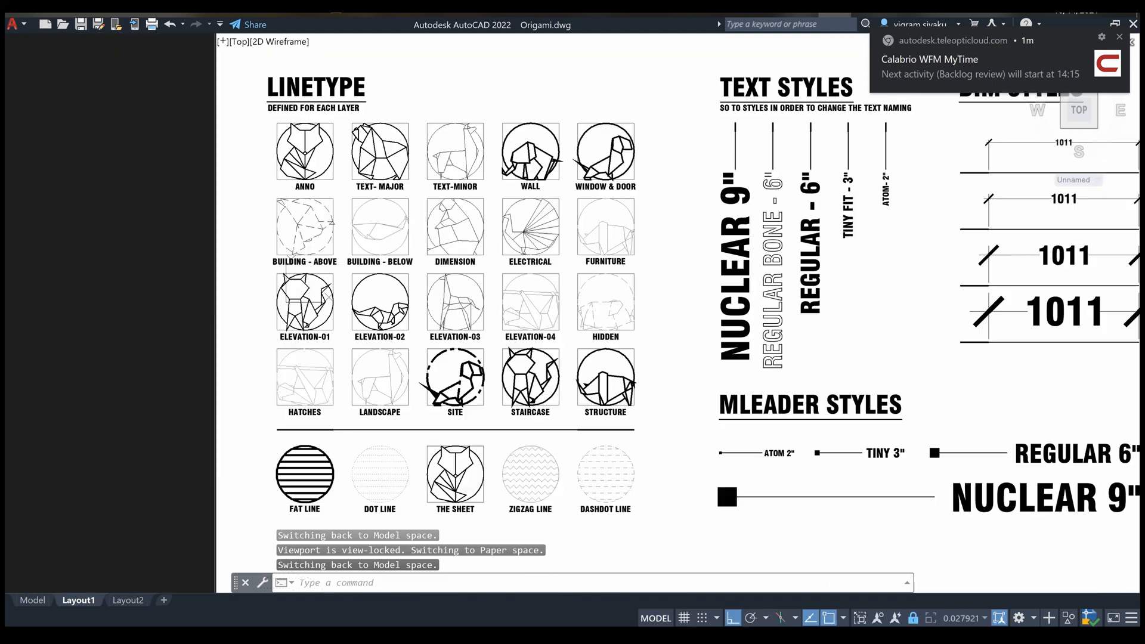
{"action": "middle_click_drag", "start_coordinate": [718, 310], "coordinate": [573, 319]}
{"action": "double_click", "coordinate": [573, 319]}
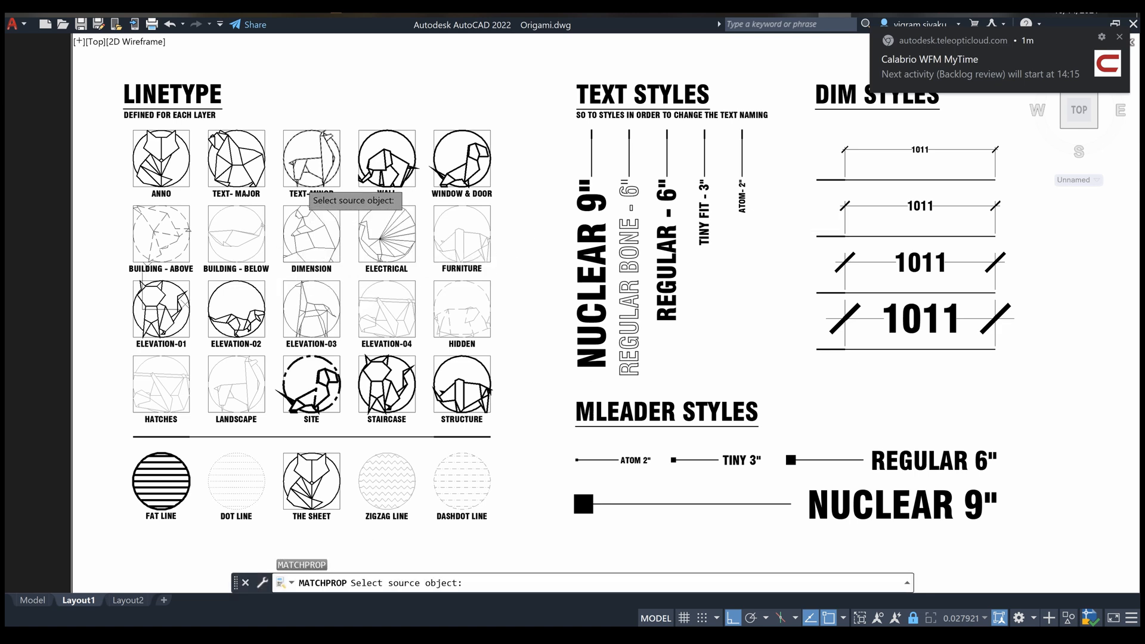
{"action": "left_click", "coordinate": [370, 302]}
{"action": "left_click", "coordinate": [763, 145]}
{"action": "left_click", "coordinate": [563, 147]}
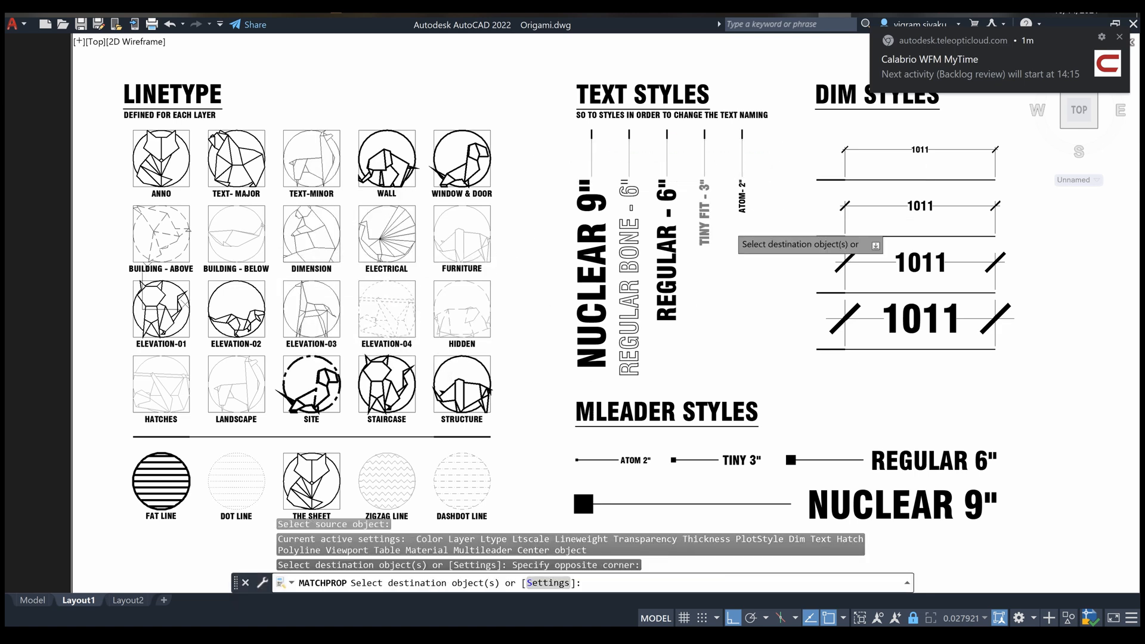
- Apply the matched Elevation-04 properties to the horizontal lines beneath the four Dim Styles samples
{"action": "left_click", "coordinate": [864, 169]}
{"action": "left_click", "coordinate": [860, 185]}
{"action": "left_click", "coordinate": [873, 228]}
{"action": "left_click", "coordinate": [869, 246]}
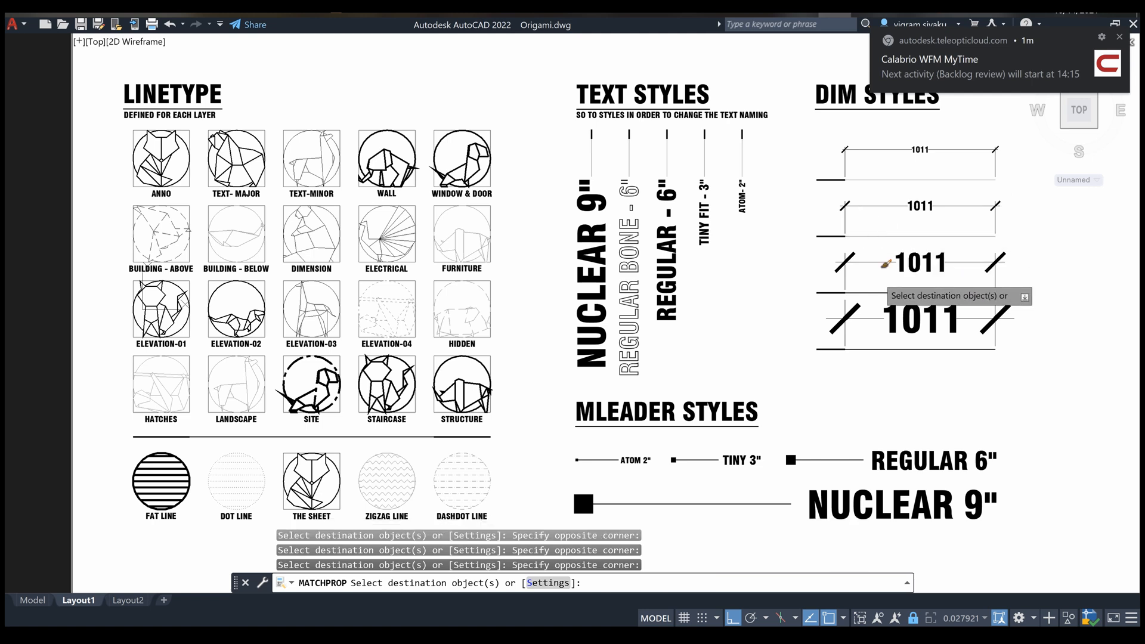
{"action": "left_click", "coordinate": [868, 362]}
{"action": "left_click", "coordinate": [858, 333]}
{"action": "key", "text": "Escape"}
{"action": "key", "text": "Escape"}
- Try to stretch the outer ends of the thick horizontal lines beside the Dim Styles samples
{"action": "scroll", "coordinate": [904, 399], "scroll_direction": "down", "scroll_amount": 2}
{"action": "middle_click_drag", "start_coordinate": [904, 398], "coordinate": [796, 366]}
{"action": "scroll", "coordinate": [797, 366], "scroll_direction": "up", "scroll_amount": 2}
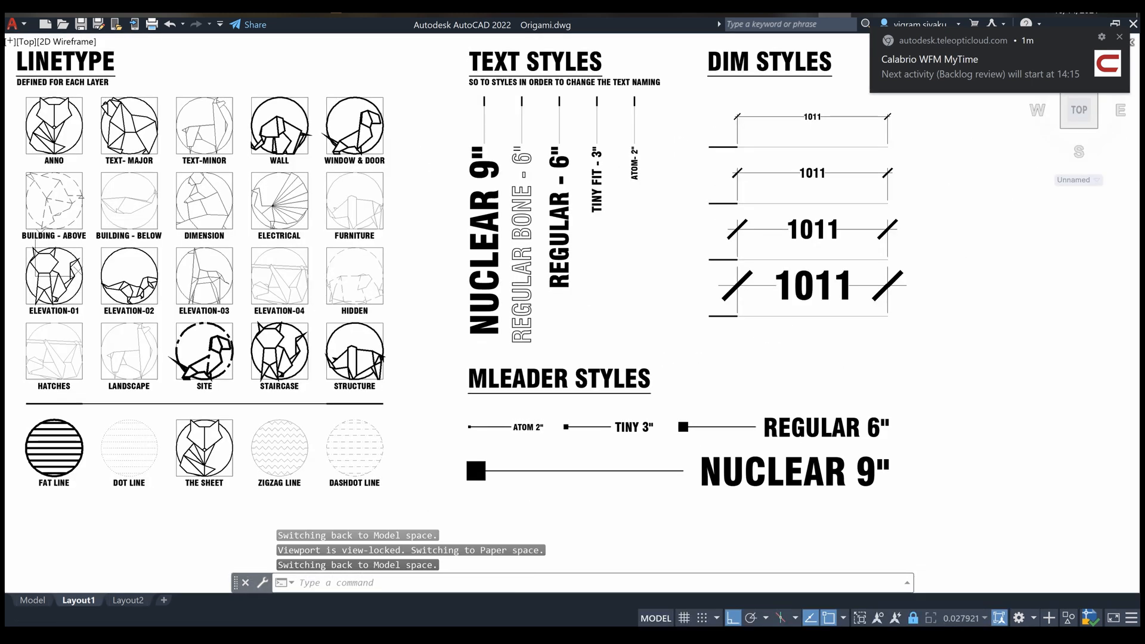
{"action": "key", "text": "Escape"}
{"action": "left_click", "coordinate": [718, 112]}
{"action": "left_click", "coordinate": [681, 341]}
{"action": "key", "text": "Escape"}
{"action": "left_click", "coordinate": [715, 136]}
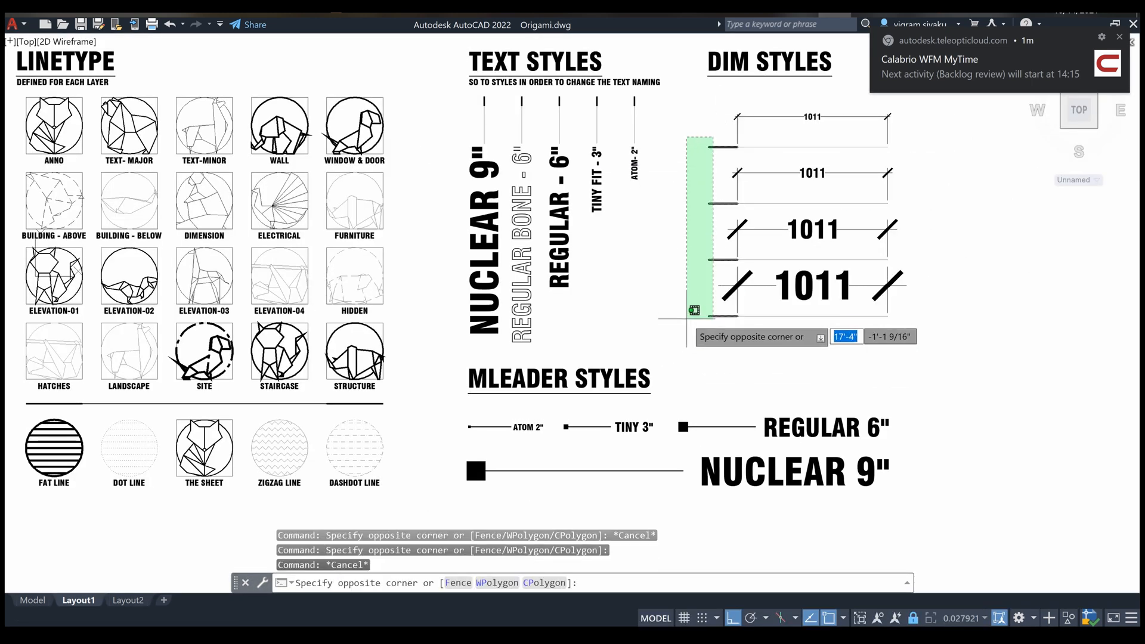
{"action": "left_click", "coordinate": [687, 319]}
{"action": "type", "text": "s"}
{"action": "left_click", "coordinate": [698, 366]}
{"action": "key", "text": "Escape"}
{"action": "key", "text": "Escape"}
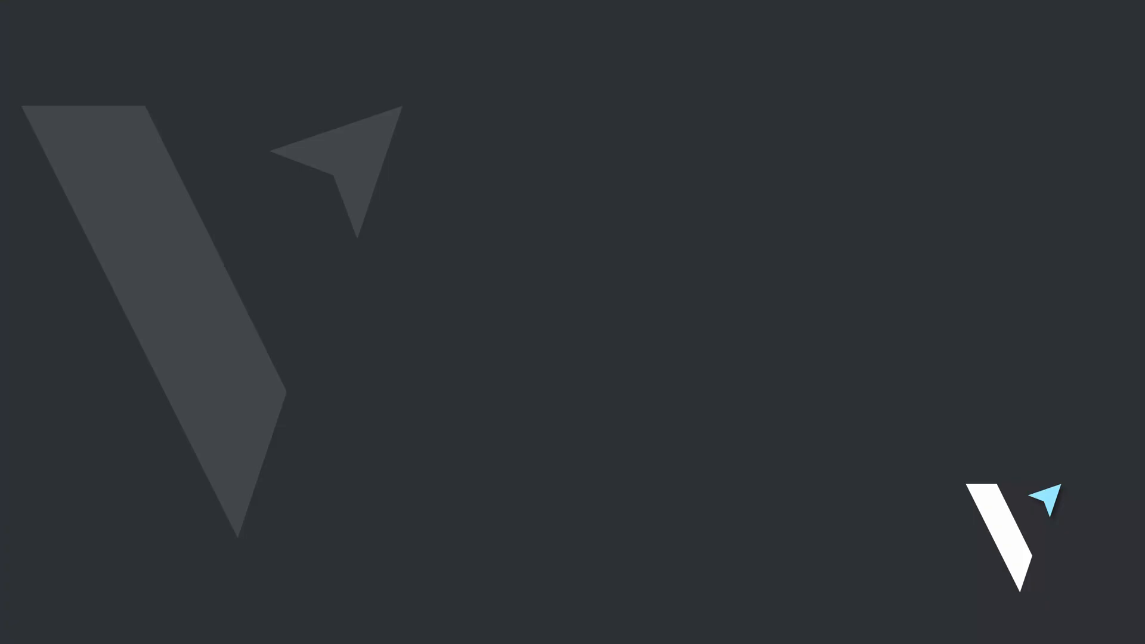